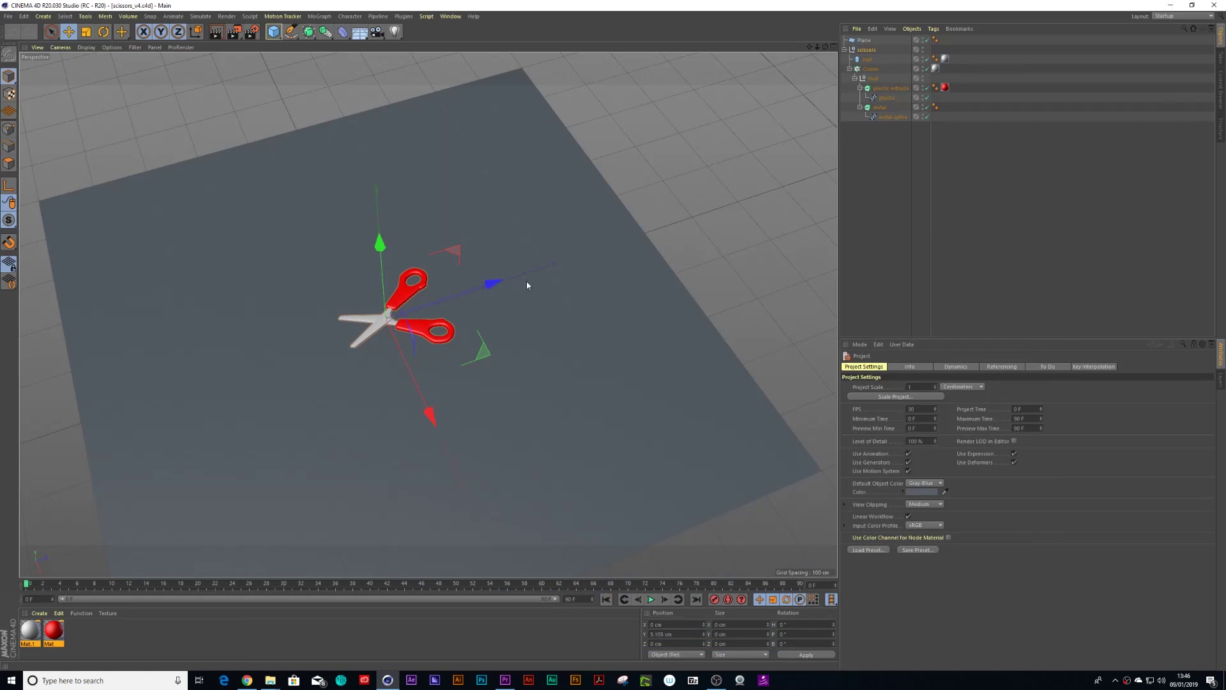
- Set the scissors null's pitch rotation to 90° so the blades point down, and select its child Cloner
{"action": "left_click", "coordinate": [869, 51]}
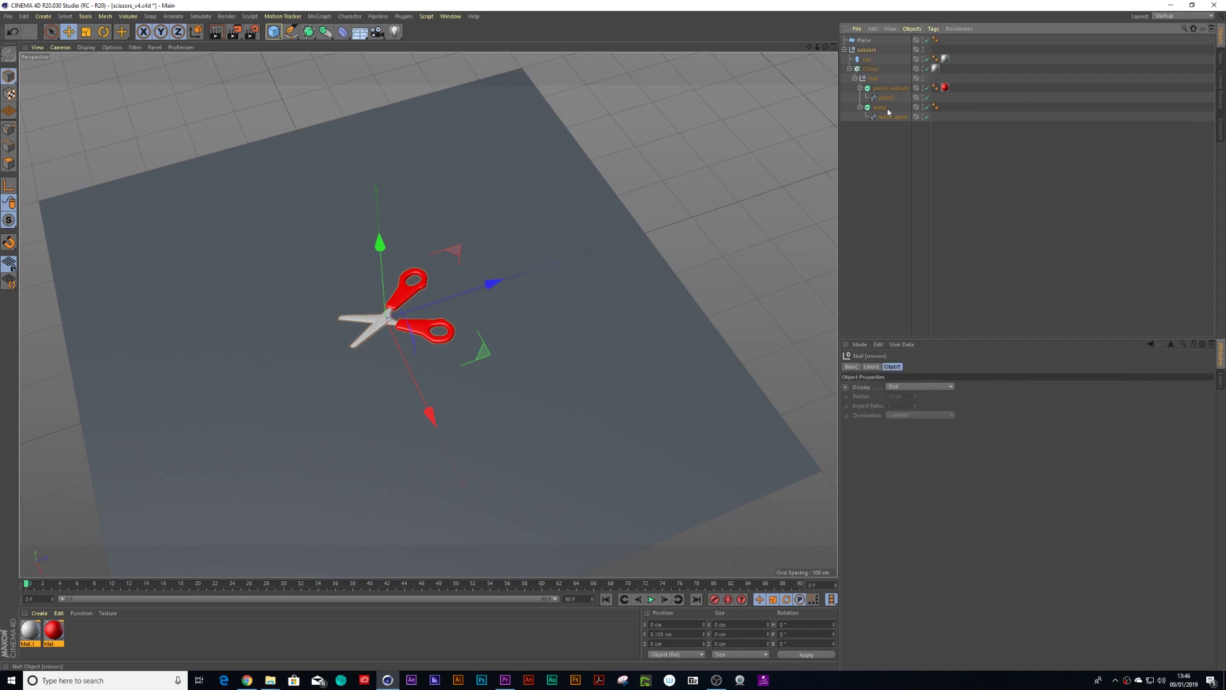
{"action": "left_click", "coordinate": [873, 366]}
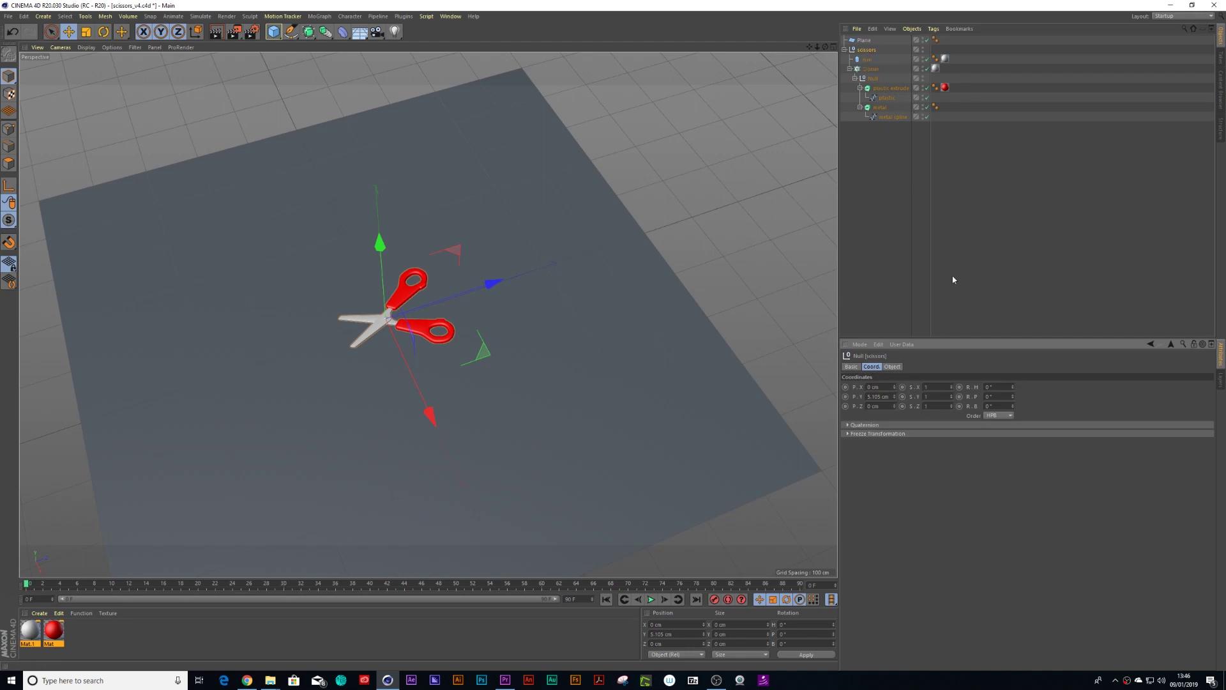
{"action": "left_click_drag", "start_coordinate": [1012, 397], "coordinate": [1012, 370]}
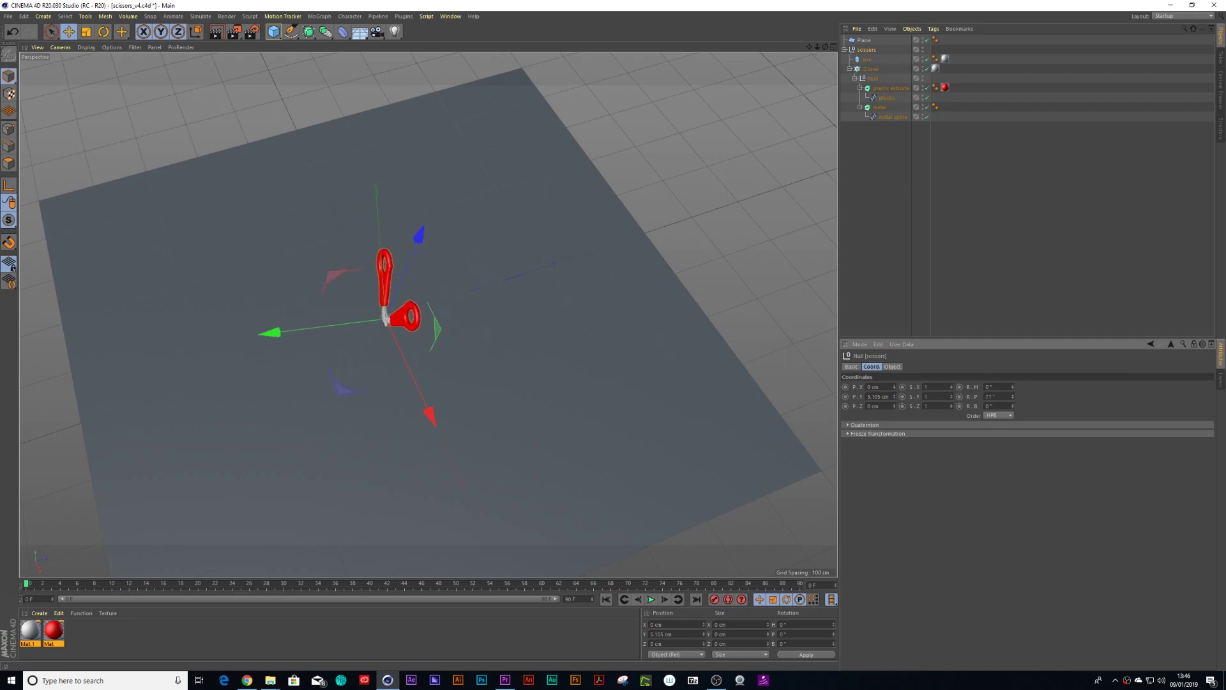
{"action": "key", "text": "Return"}
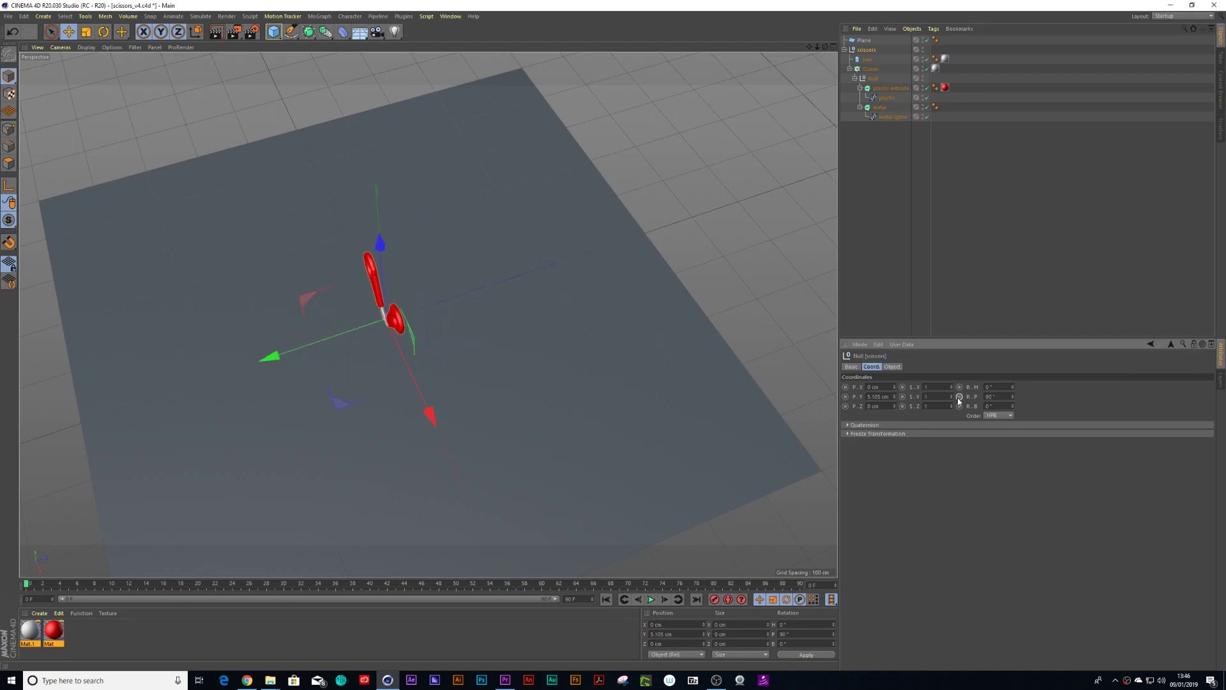
{"action": "left_click", "coordinate": [867, 60]}
{"action": "left_click", "coordinate": [871, 69]}
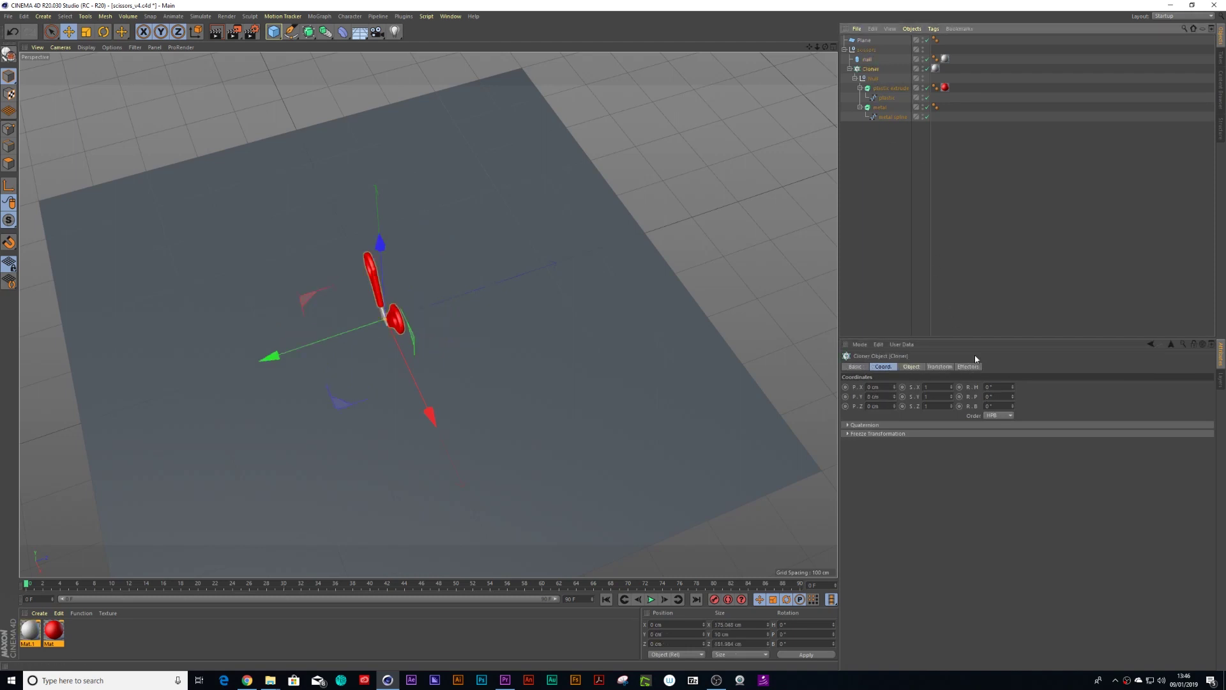
{"action": "left_click", "coordinate": [911, 366]}
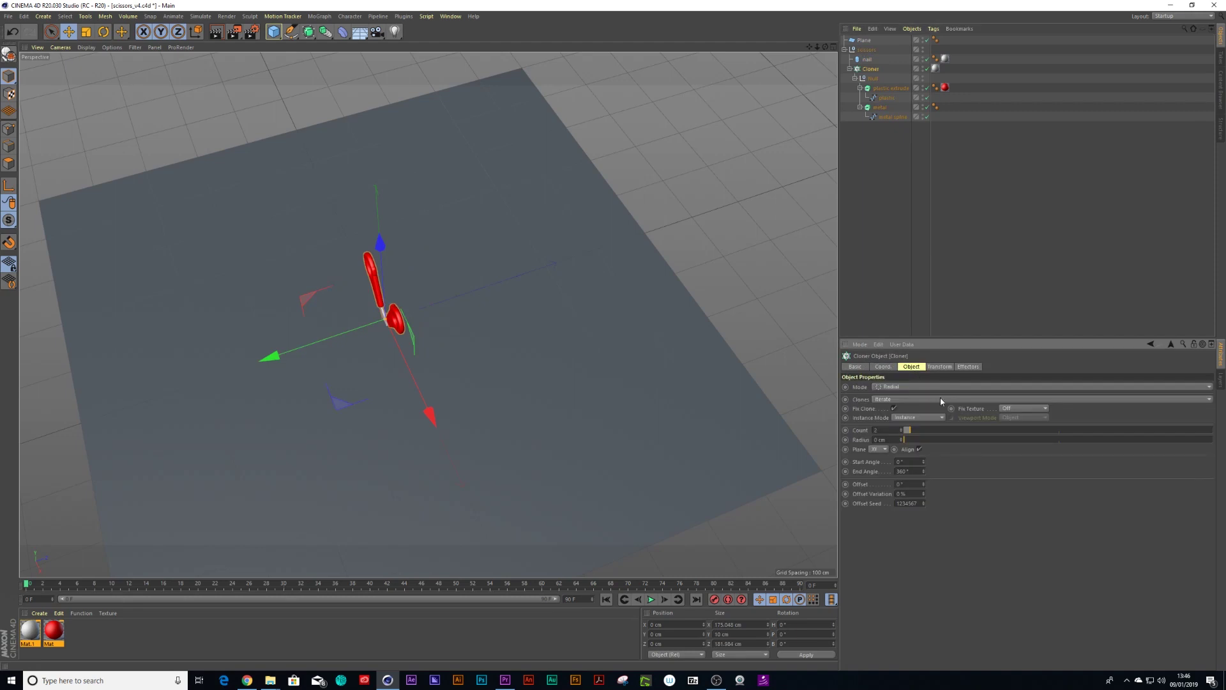
{"action": "left_click", "coordinate": [883, 366]}
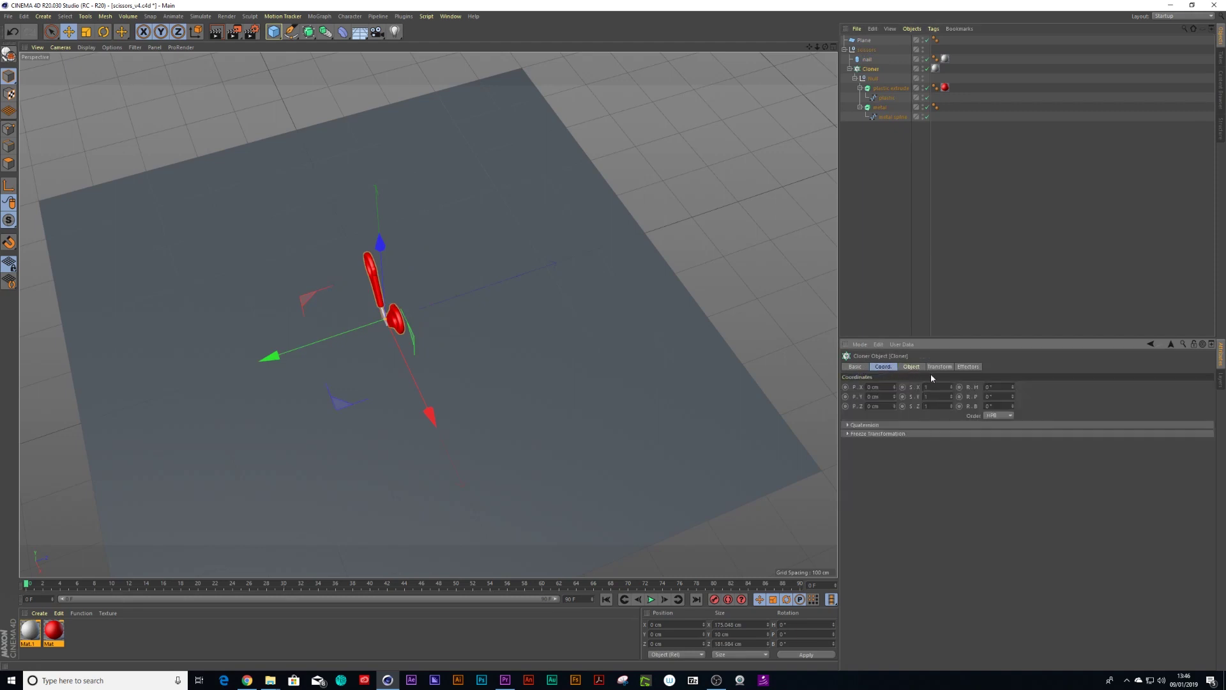
{"action": "left_click_drag", "start_coordinate": [1013, 396], "coordinate": [1013, 380]}
{"action": "key", "text": "ctrl+z"}
{"action": "key", "text": "ctrl+z"}
- Close the scissors by setting the Cloner's transform heading rotation to 0°
{"action": "left_click", "coordinate": [941, 367]}
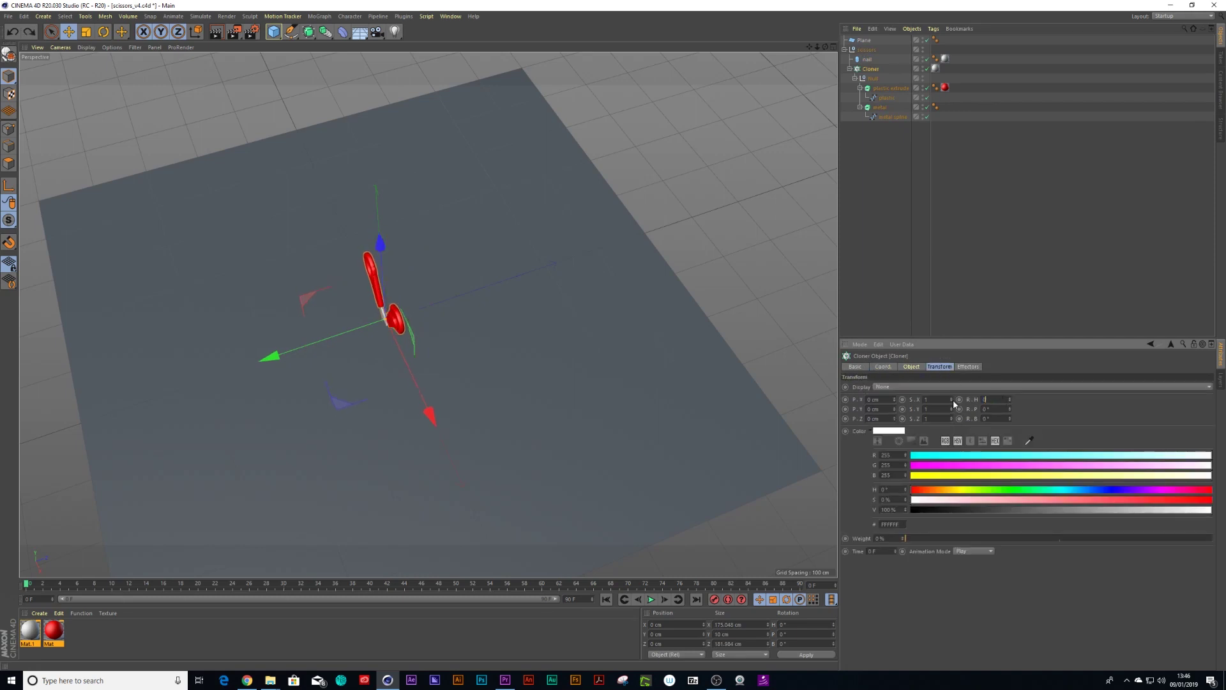
{"action": "key", "text": "Return"}
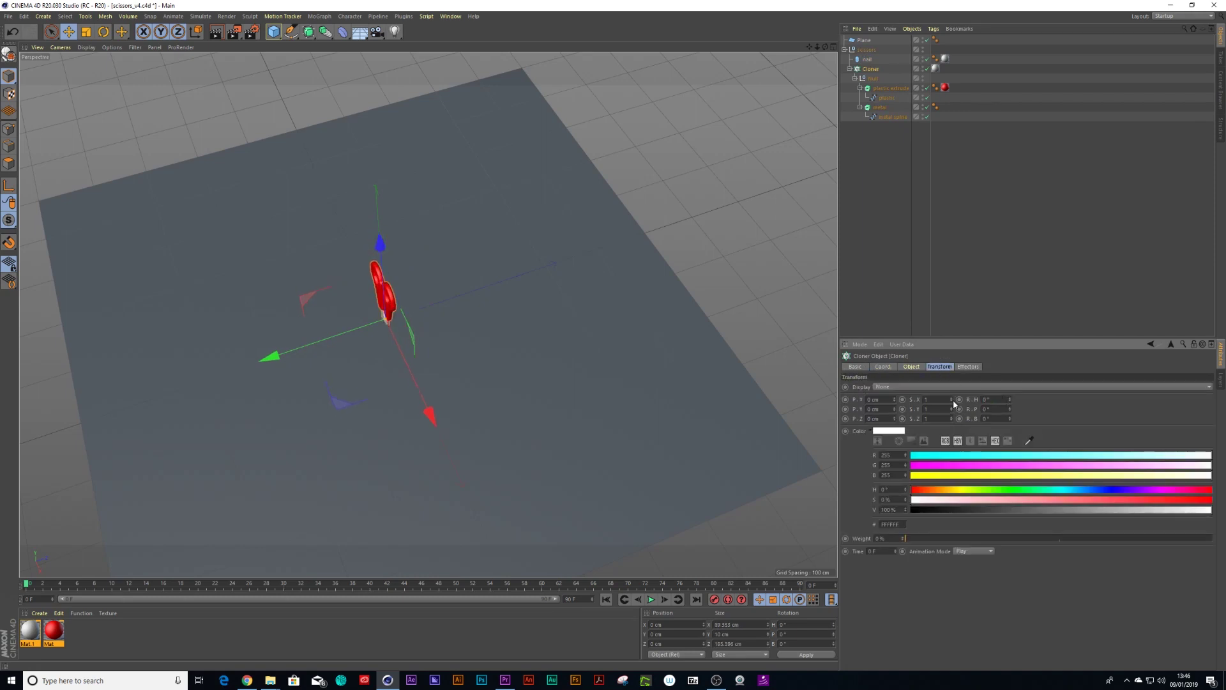
- Keyframe the scissors null's Y position at frame 0 and move the playhead to frame 15
{"action": "left_click", "coordinate": [864, 50]}
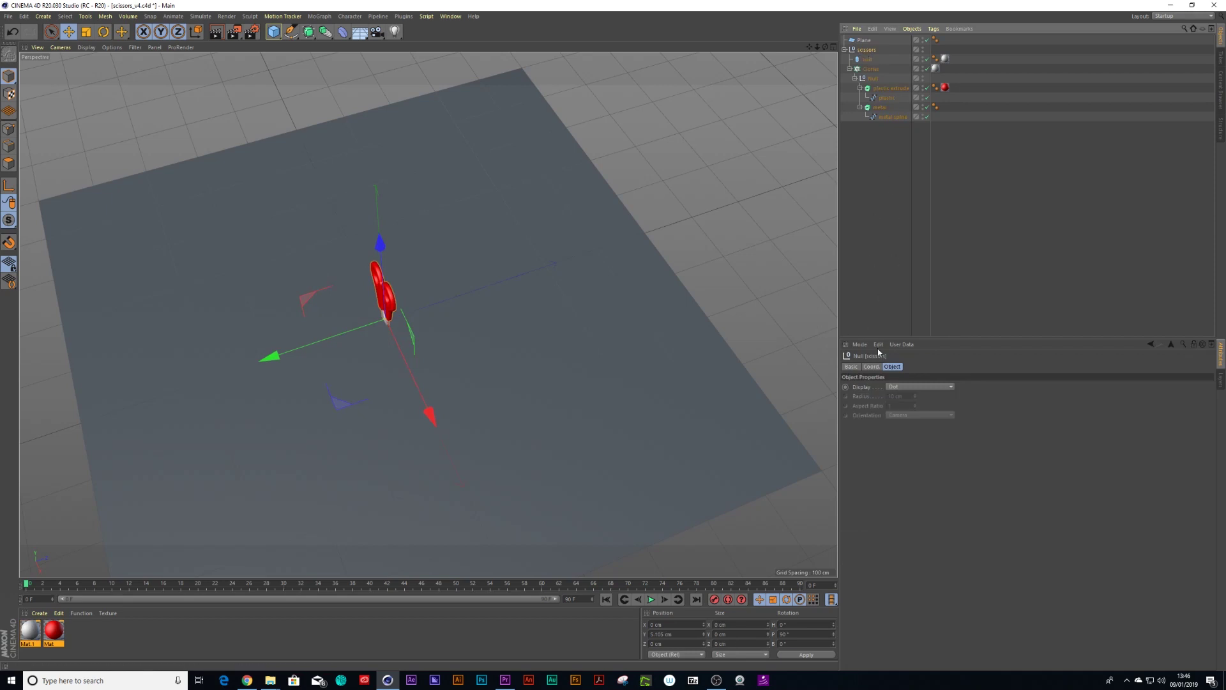
{"action": "left_click", "coordinate": [872, 367]}
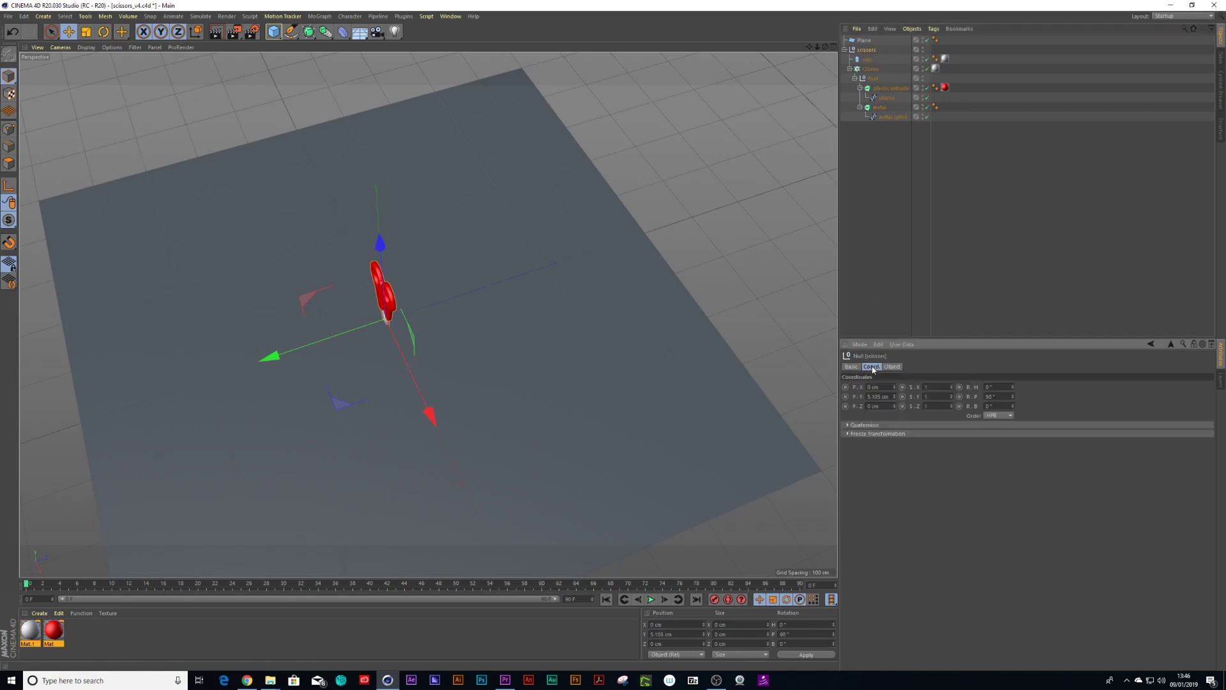
{"action": "left_click", "coordinate": [846, 397]}
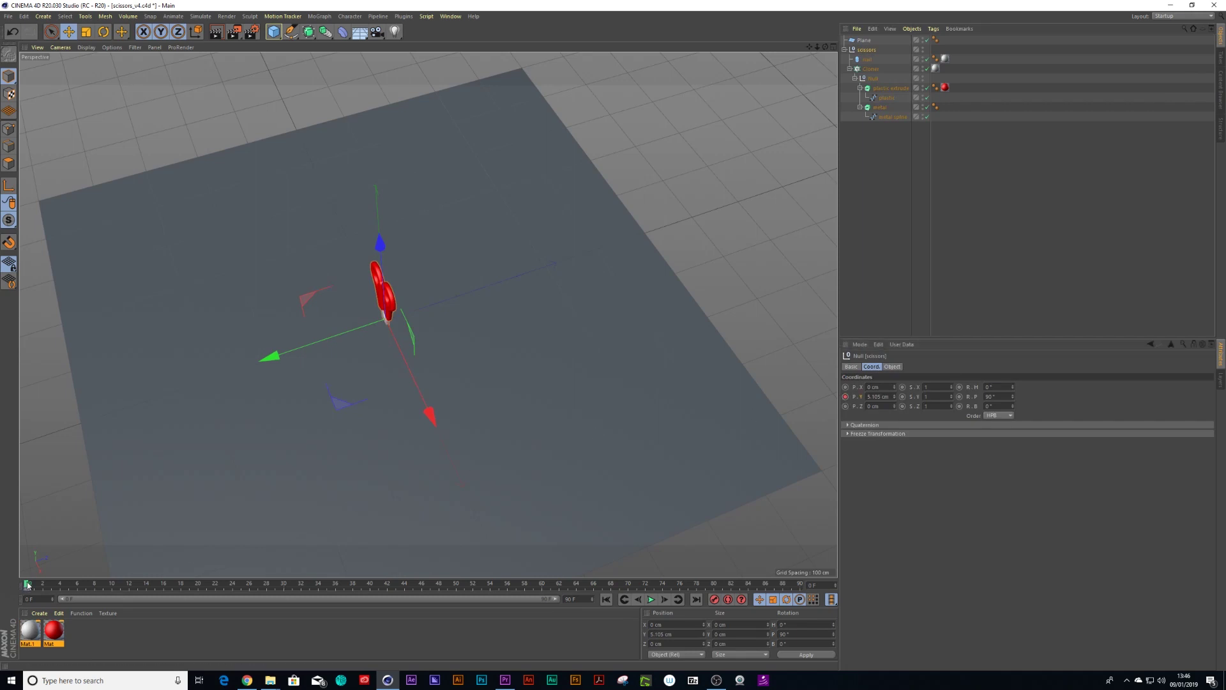
{"action": "left_click_drag", "start_coordinate": [28, 585], "coordinate": [159, 593]}
- At frame 0, raise the scissors null's Y position to 617.105 cm, keyframe it and play back the drop
{"action": "left_click_drag", "start_coordinate": [155, 585], "coordinate": [27, 585]}
{"action": "left_click_drag", "start_coordinate": [895, 397], "coordinate": [894, 344]}
{"action": "left_click", "coordinate": [845, 396]}
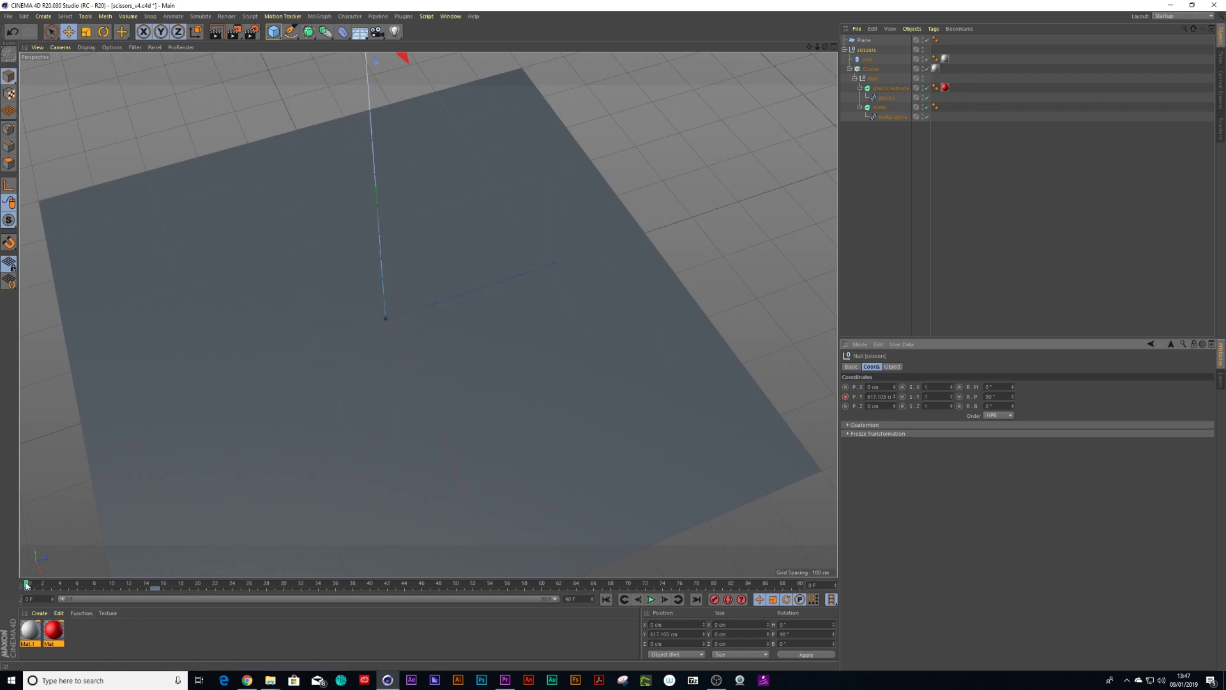
{"action": "key", "text": "F8"}
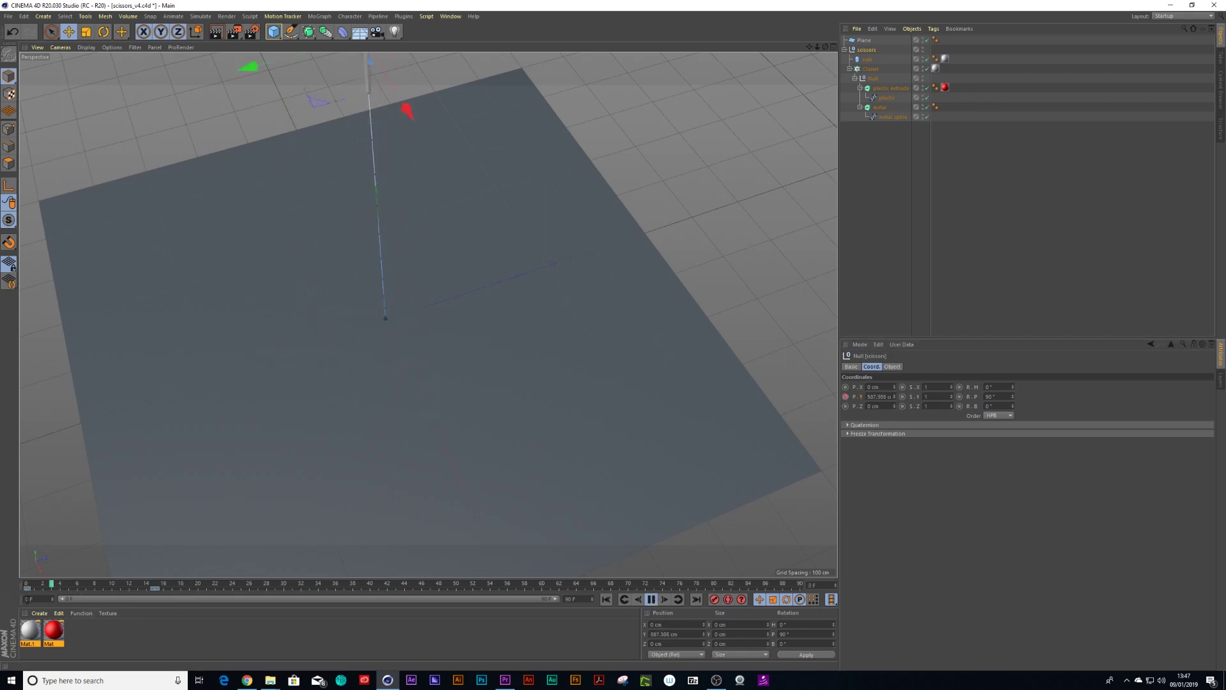
{"action": "key", "text": "F8"}
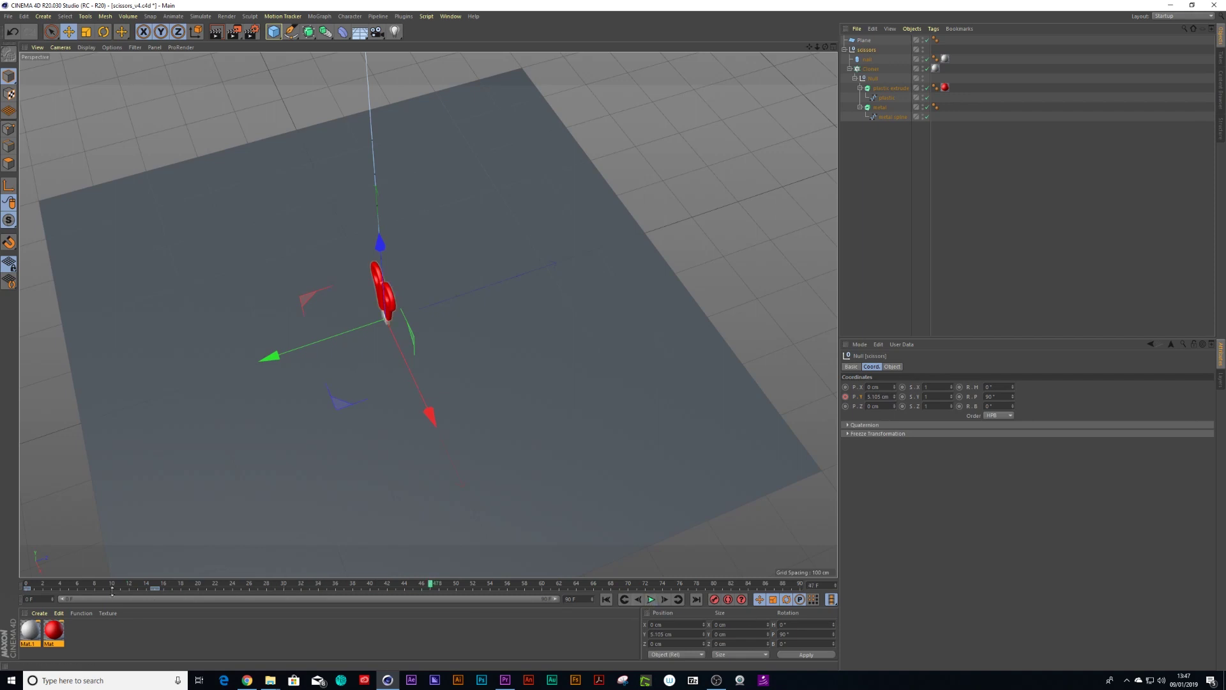
- Keyframe the scissors null's Y position at 131.105 cm on frame 22 and 77.105 cm on frame 28
{"action": "left_click_drag", "start_coordinate": [119, 587], "coordinate": [215, 589]}
{"action": "left_click_drag", "start_coordinate": [895, 397], "coordinate": [894, 349]}
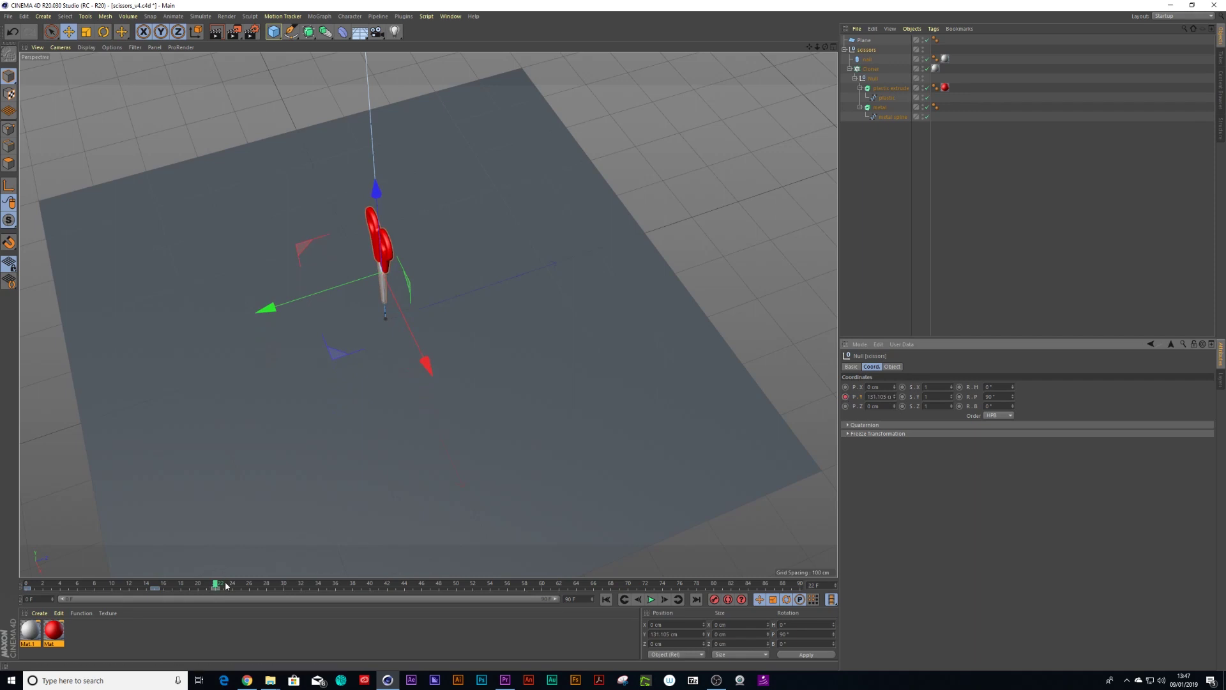
{"action": "left_click_drag", "start_coordinate": [217, 587], "coordinate": [266, 589]}
{"action": "left_click_drag", "start_coordinate": [894, 396], "coordinate": [894, 431]}
{"action": "left_click", "coordinate": [845, 397]}
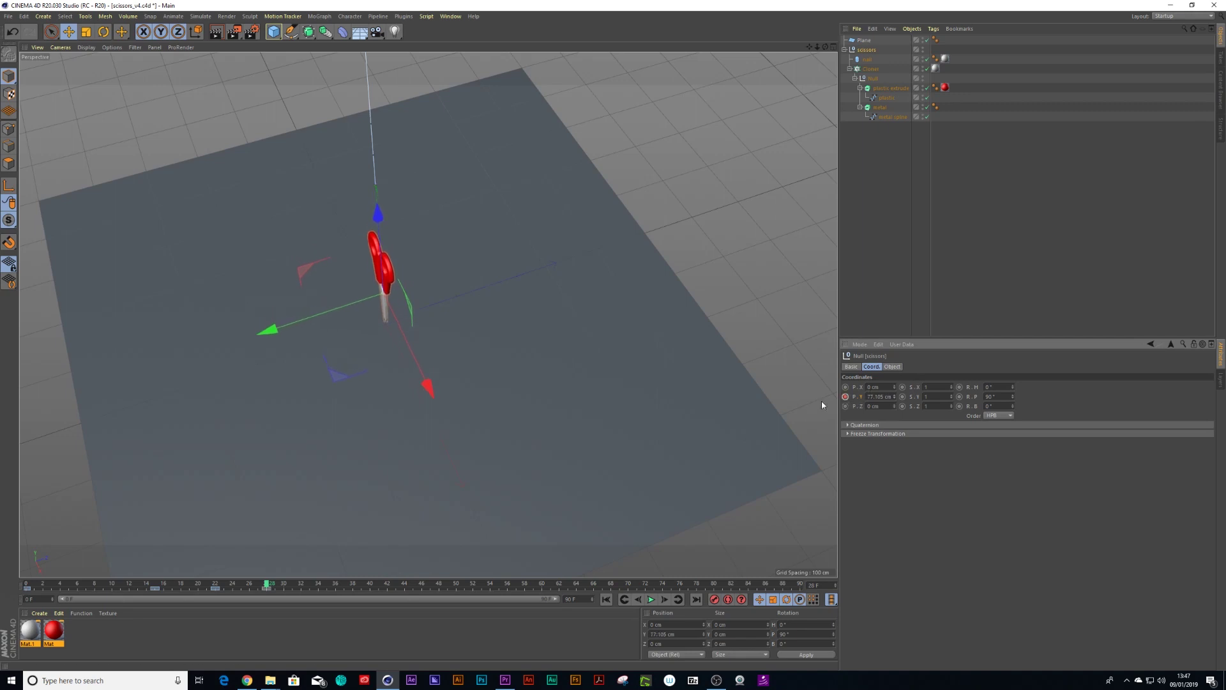
- Play the scissors' drop and bounce animation from the start to check its timing
{"action": "left_click_drag", "start_coordinate": [267, 586], "coordinate": [29, 584]}
{"action": "key", "text": "F8"}
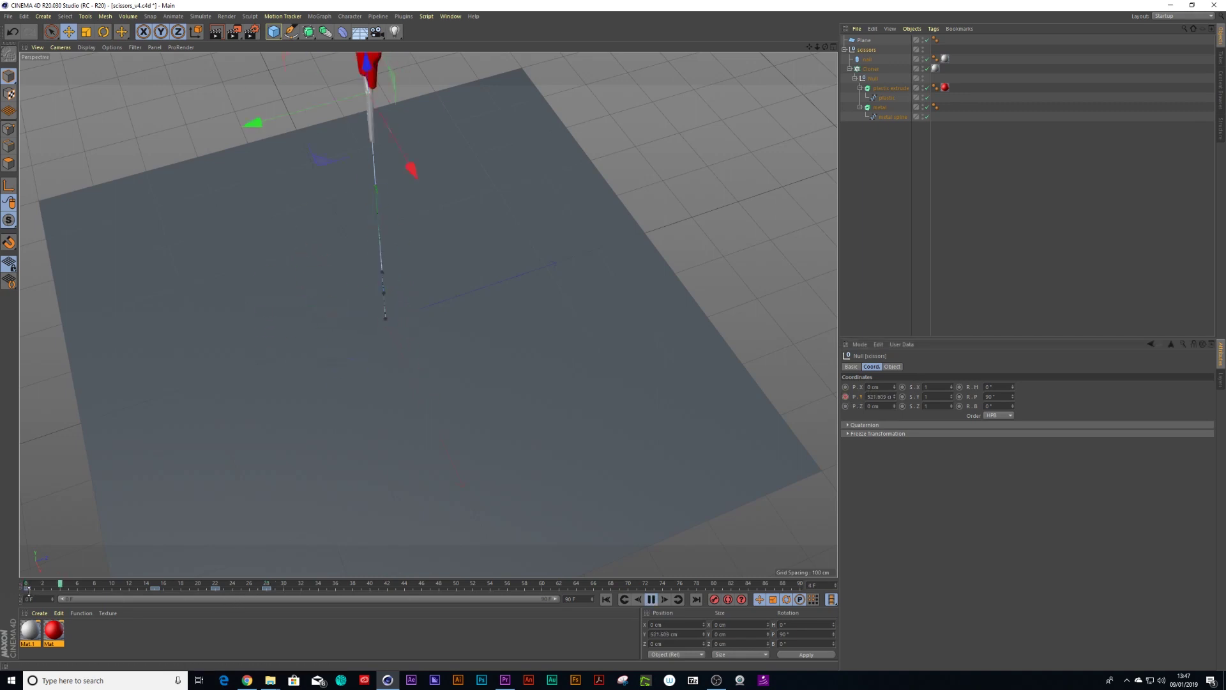
{"action": "left_click", "coordinate": [651, 599]}
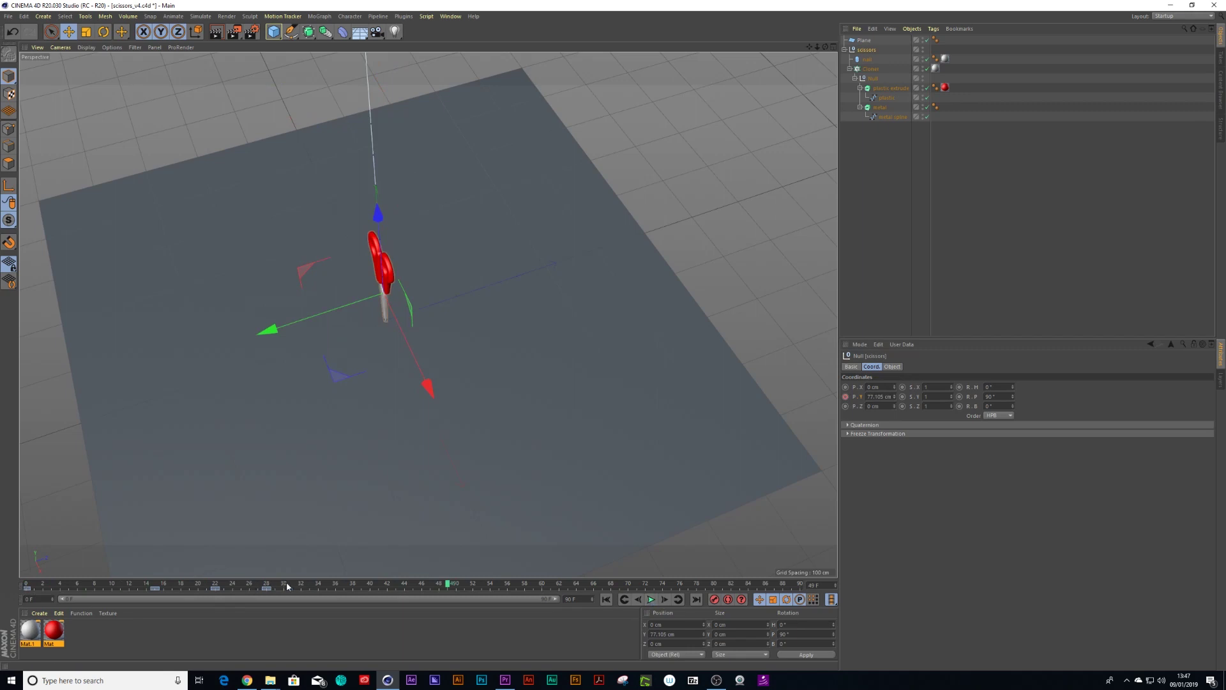
{"action": "left_click_drag", "start_coordinate": [292, 584], "coordinate": [44, 585]}
{"action": "left_click", "coordinate": [651, 599]}
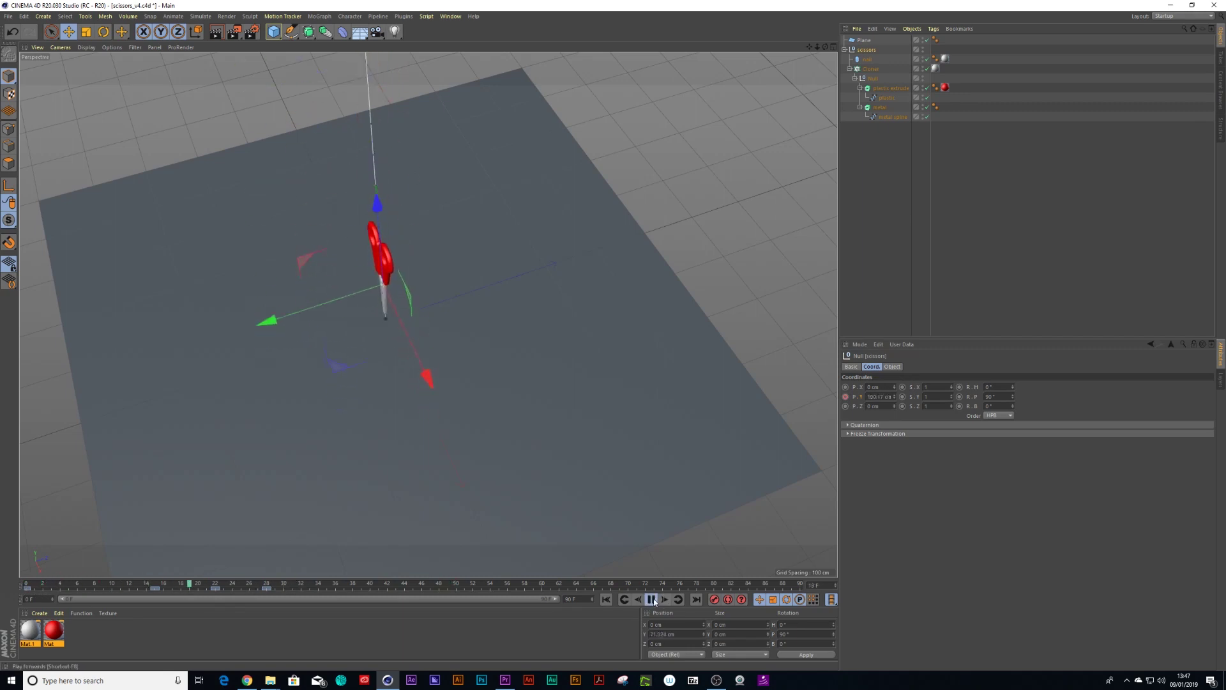
{"action": "left_click", "coordinate": [651, 600]}
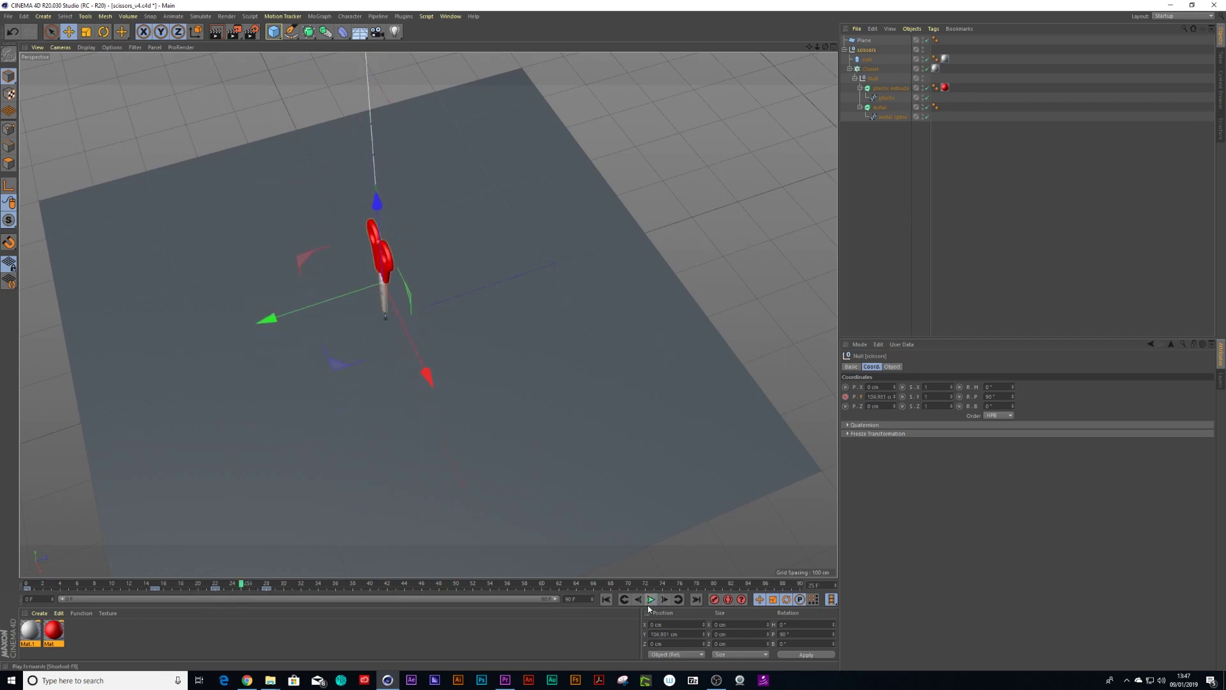
- Show the F-curve of the scissors null's Y position and place its window over the middle of the viewport
{"action": "right_click", "coordinate": [846, 400]}
{"action": "mouse_move", "coordinate": [860, 405]}
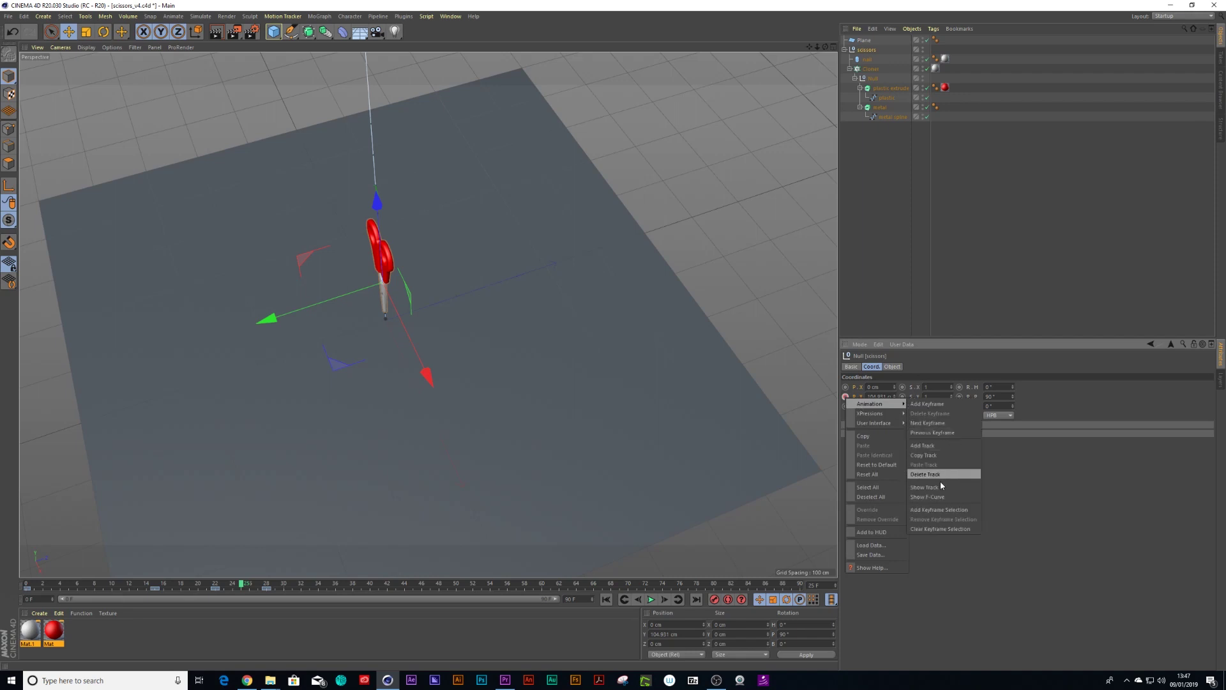
{"action": "left_click", "coordinate": [934, 497]}
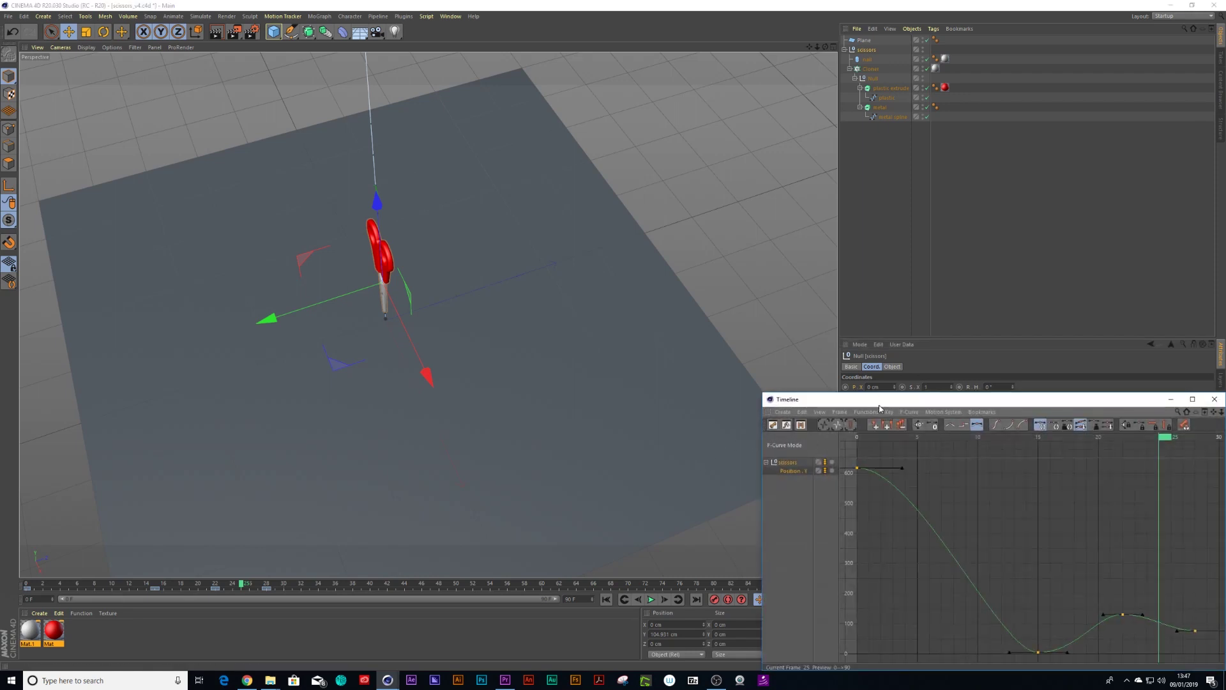
{"action": "left_click_drag", "start_coordinate": [880, 407], "coordinate": [583, 233]}
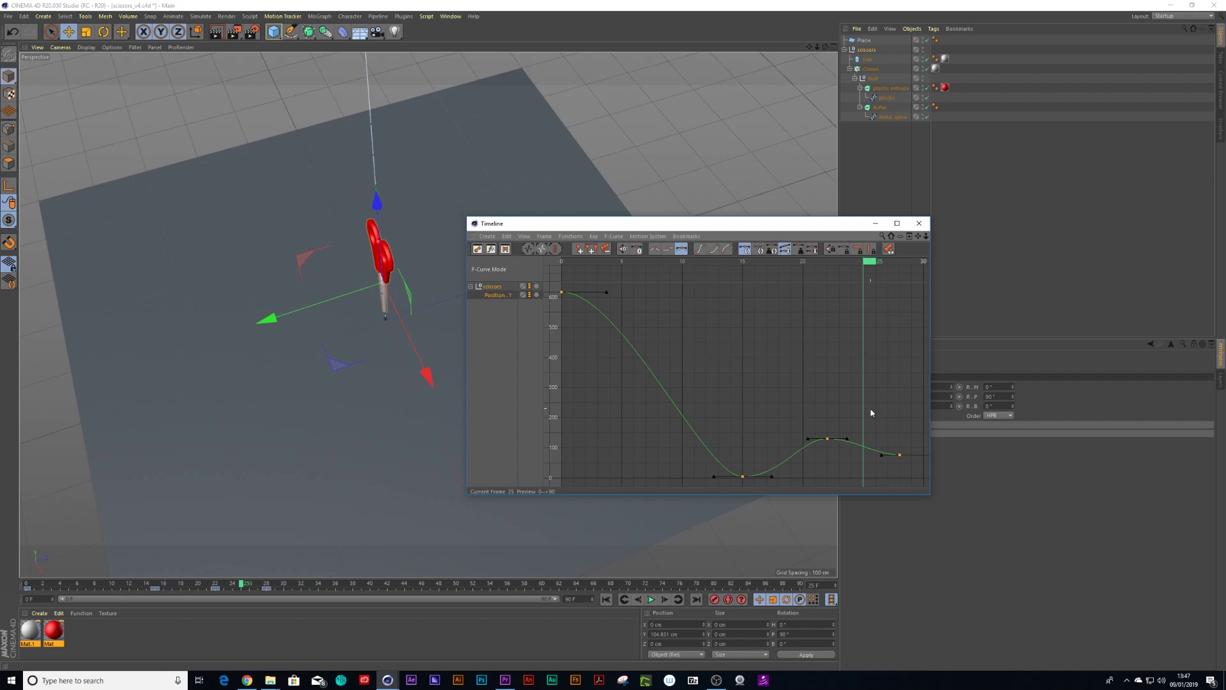
- Bend both tangents of the frame 15 key upward into a sharp bounce and delete the frame 22 key
{"action": "left_click", "coordinate": [746, 456]}
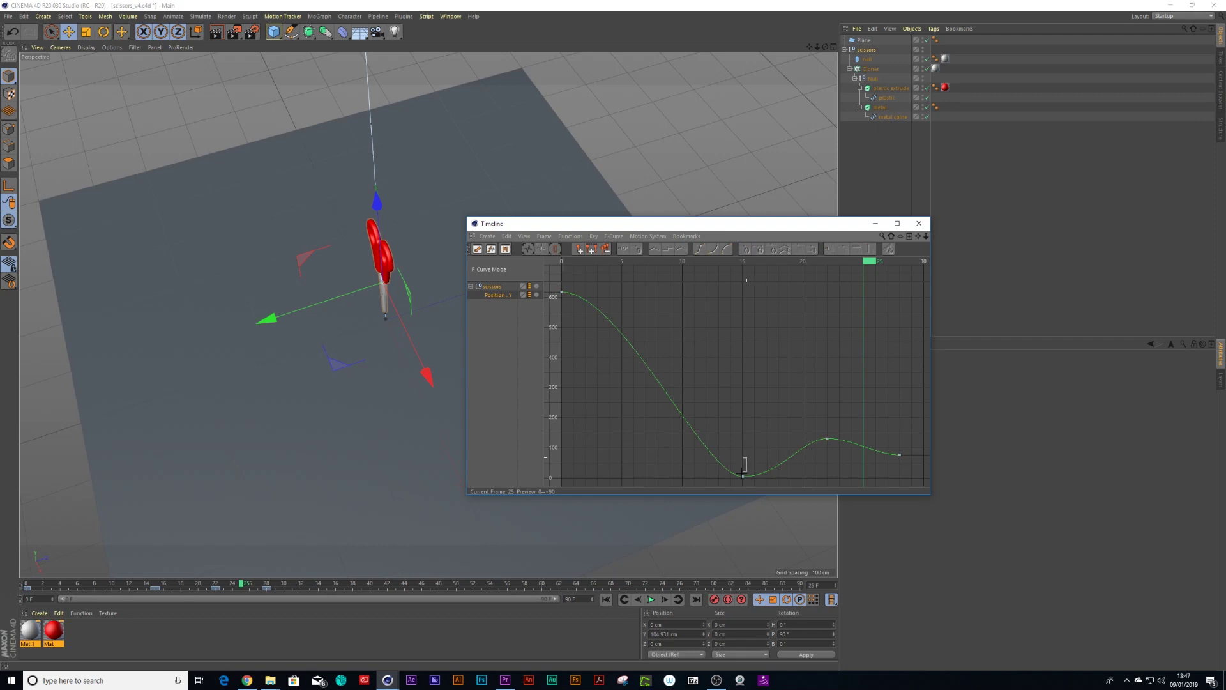
{"action": "left_click", "coordinate": [742, 475]}
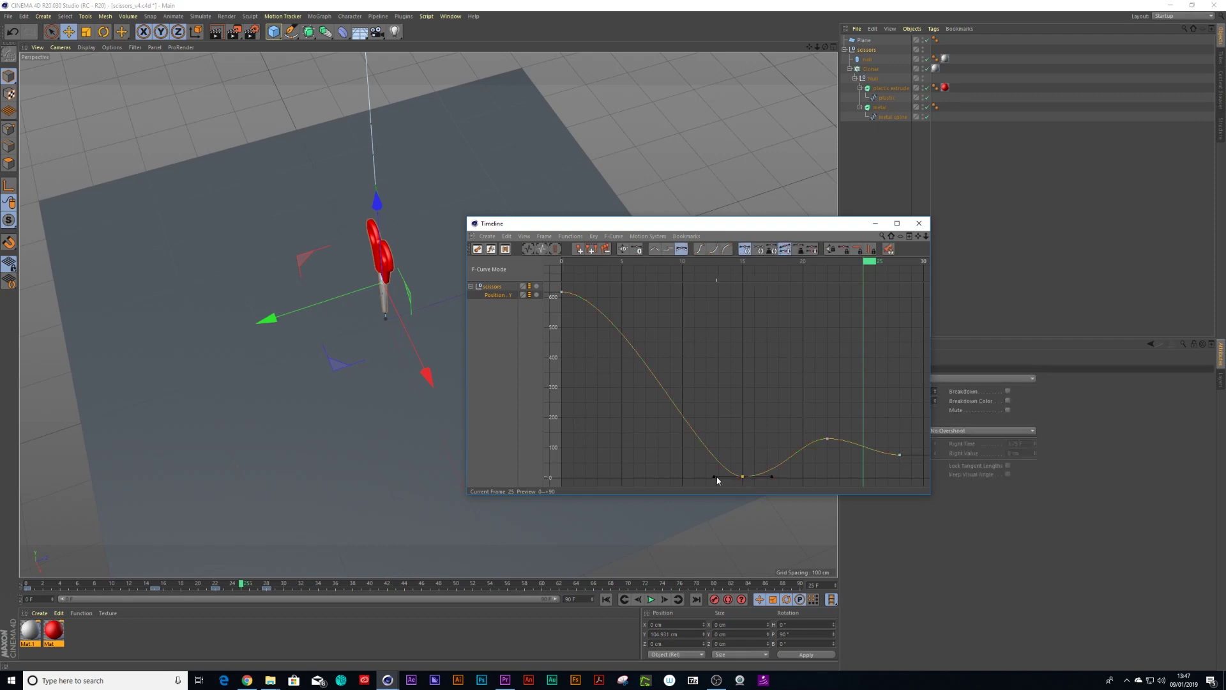
{"action": "left_click_drag", "start_coordinate": [716, 478], "coordinate": [720, 394]}
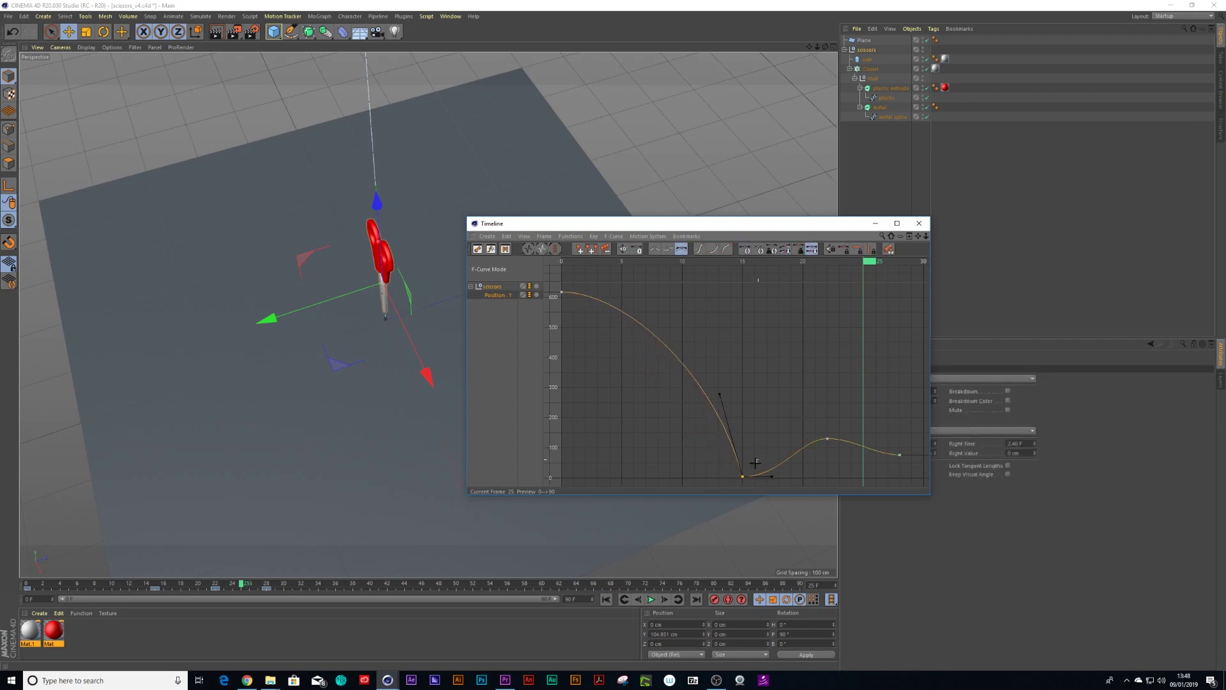
{"action": "left_click_drag", "start_coordinate": [772, 477], "coordinate": [761, 437]}
{"action": "left_click_drag", "start_coordinate": [906, 444], "coordinate": [814, 451]}
{"action": "key", "text": "Delete"}
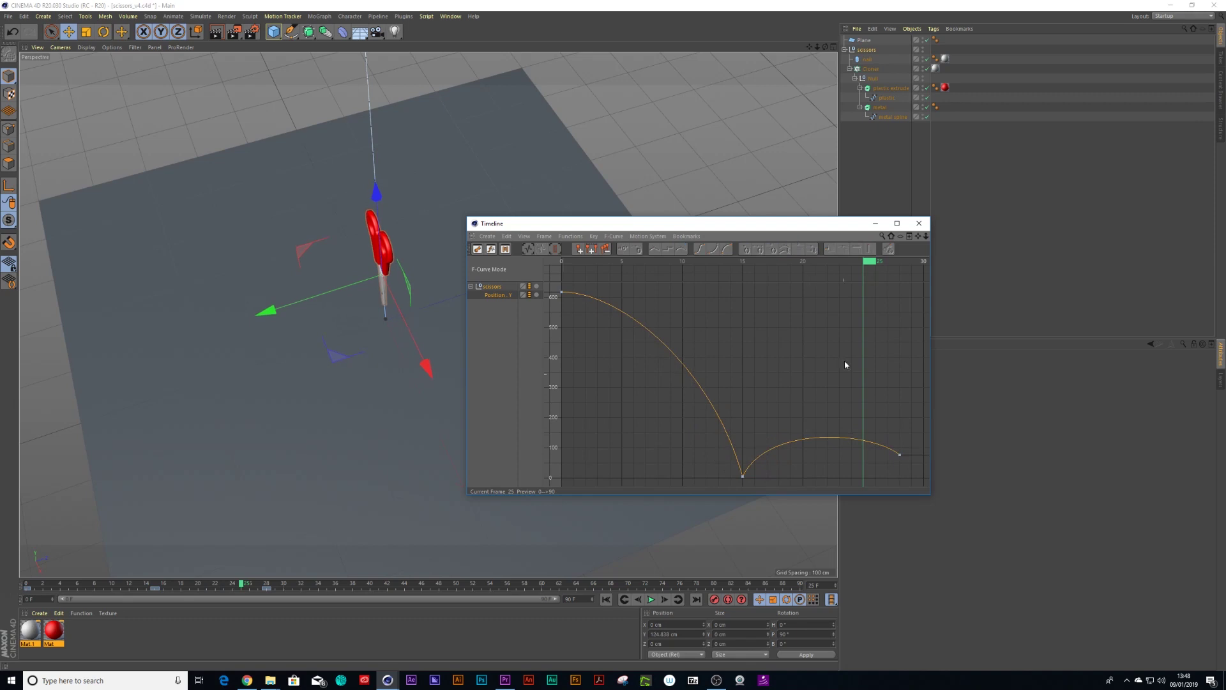
- Play back the reshaped bounce from the start
{"action": "left_click_drag", "start_coordinate": [715, 259], "coordinate": [556, 269]}
{"action": "key", "text": "F8"}
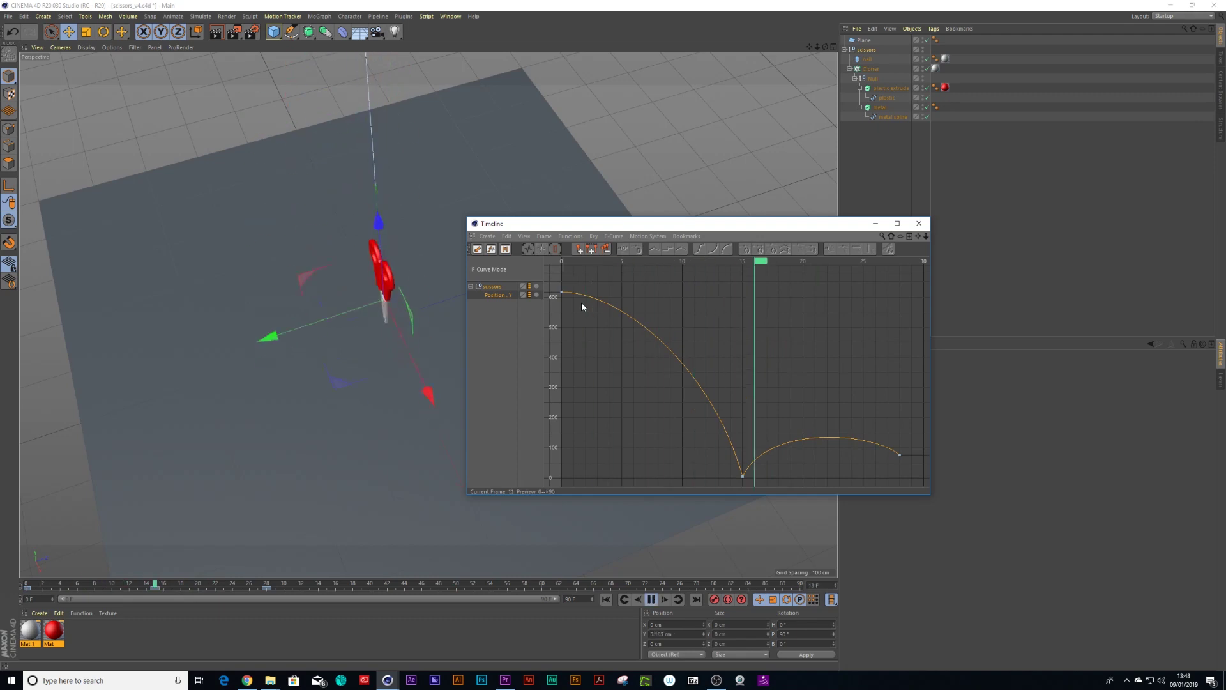
{"action": "left_click_drag", "start_coordinate": [591, 259], "coordinate": [833, 277]}
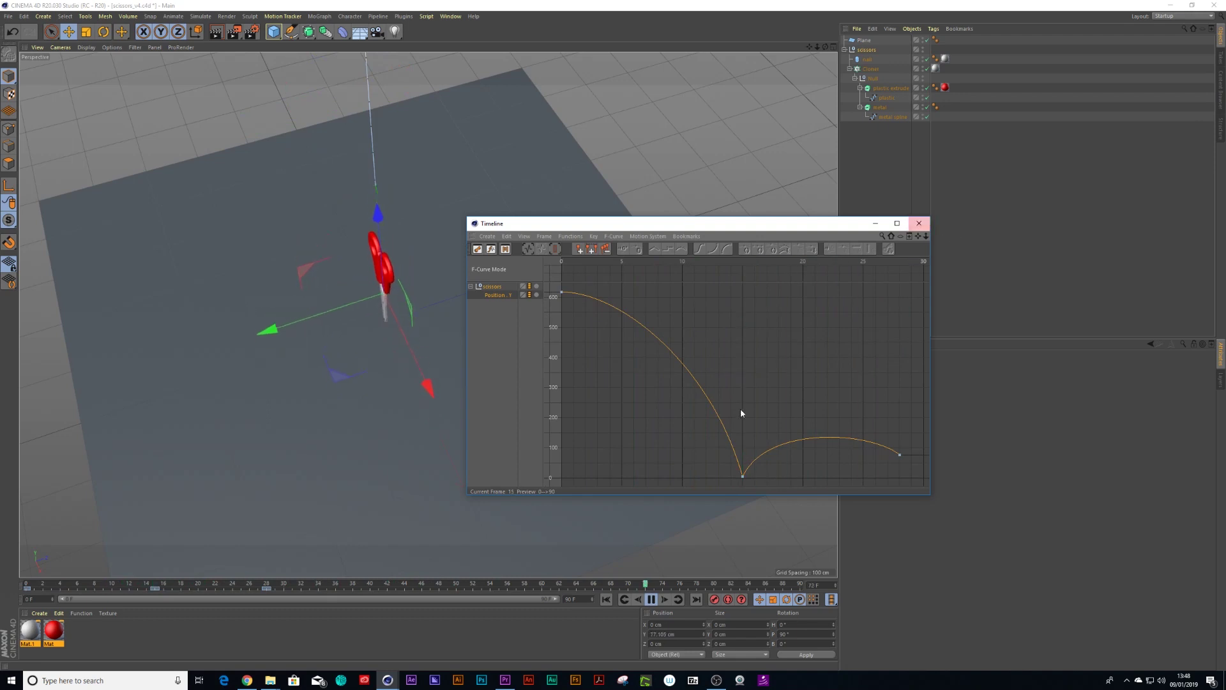
{"action": "left_click", "coordinate": [651, 598]}
- Raise the frame 15 key of the Y position curve to about 75 cm and adjust the frame 28 key's tangent
{"action": "left_click_drag", "start_coordinate": [716, 261], "coordinate": [740, 268]}
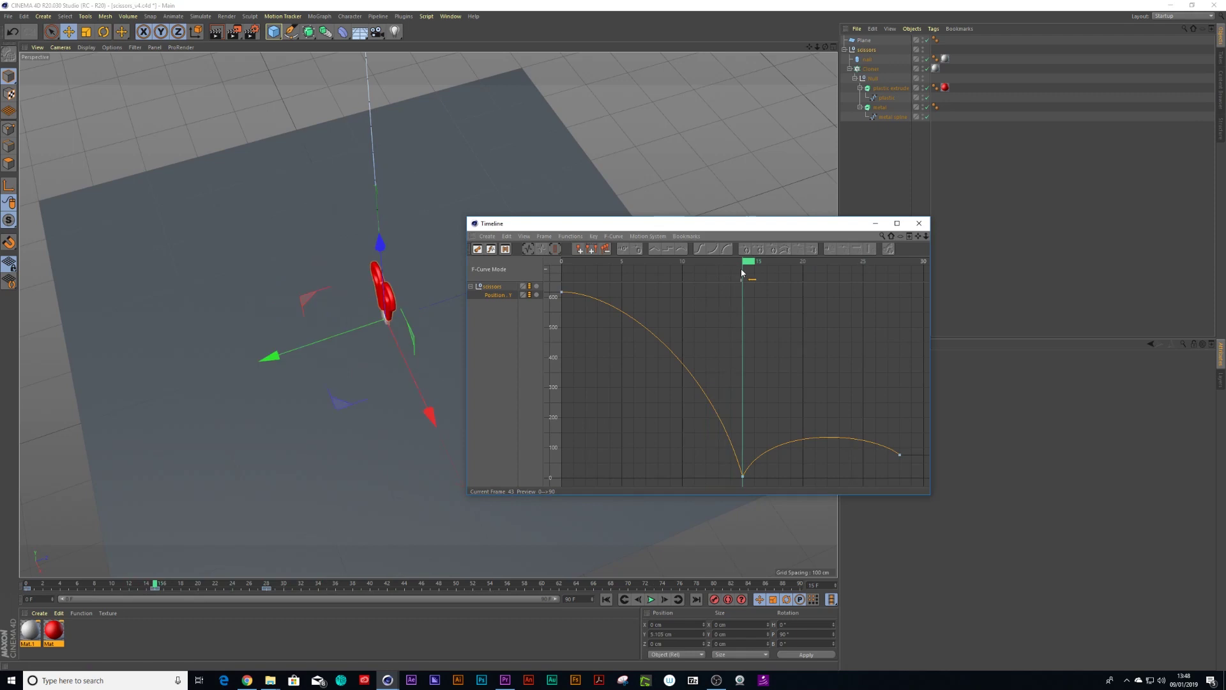
{"action": "left_click_drag", "start_coordinate": [742, 477], "coordinate": [742, 455]}
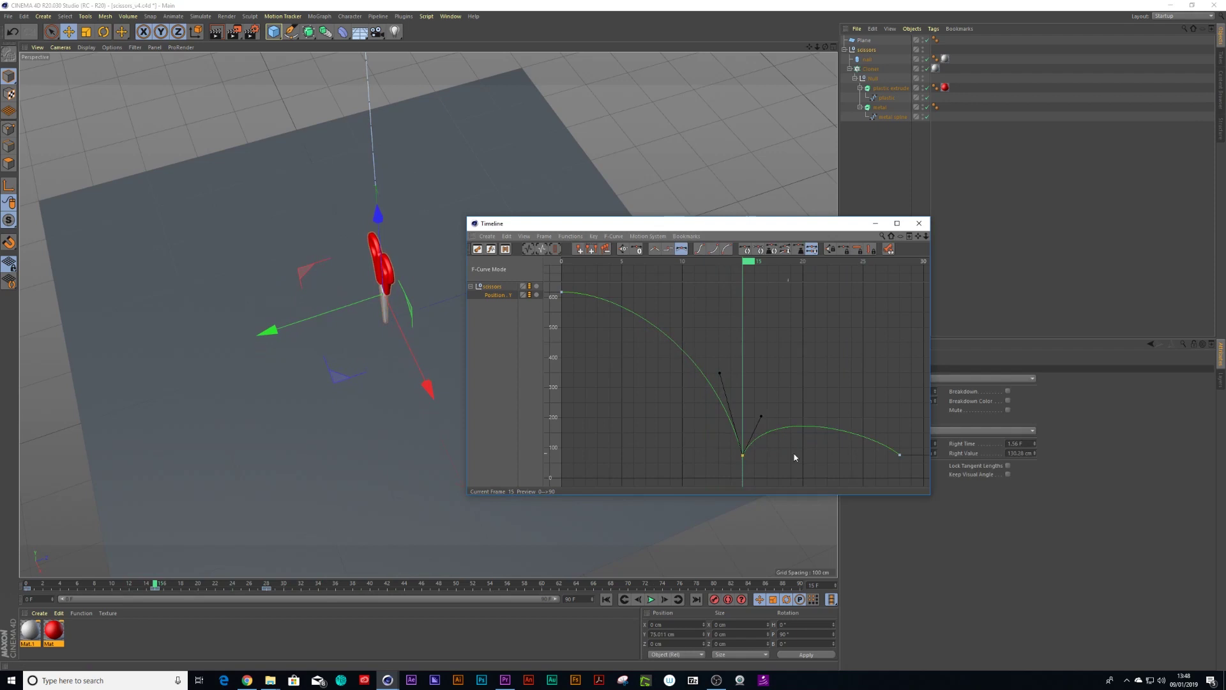
{"action": "left_click", "coordinate": [900, 455]}
{"action": "left_click_drag", "start_coordinate": [880, 440], "coordinate": [886, 439]}
{"action": "left_click_drag", "start_coordinate": [749, 265], "coordinate": [742, 290]}
{"action": "left_click", "coordinate": [919, 223]}
- Keyframe the scissors null's pitch rotation at 90° on frame 15 and set it to 0° on frame 28
{"action": "left_click", "coordinate": [870, 51]}
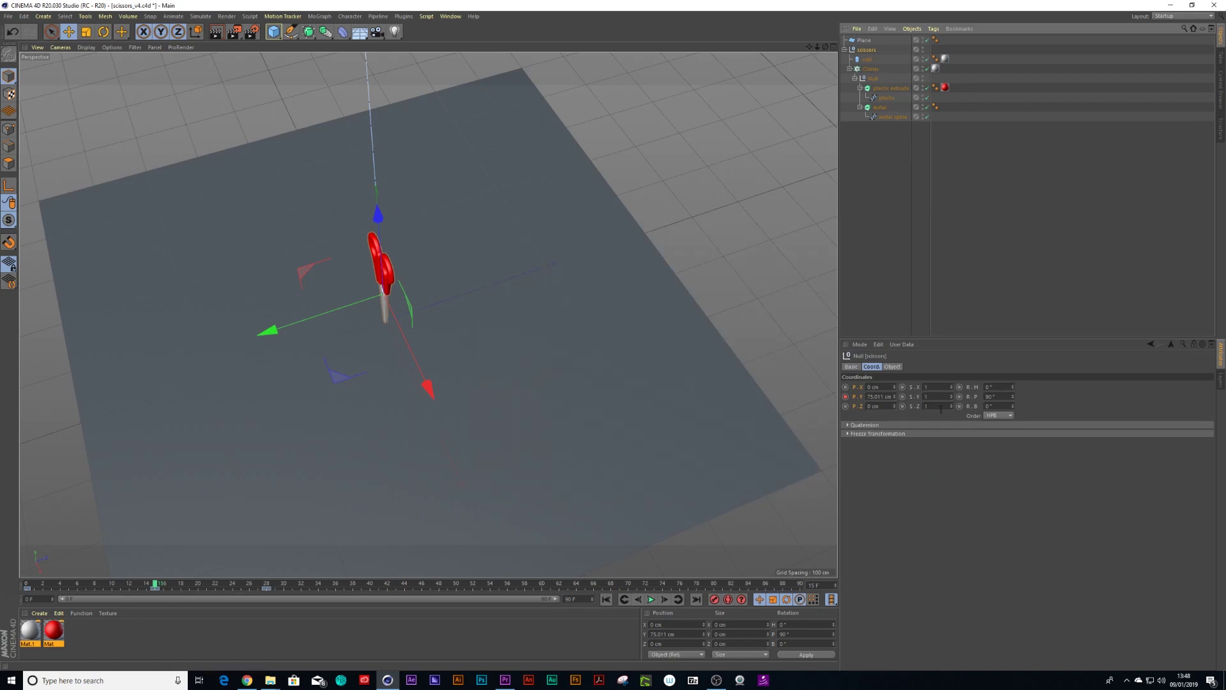
{"action": "left_click", "coordinate": [959, 396], "text": "ctrl"}
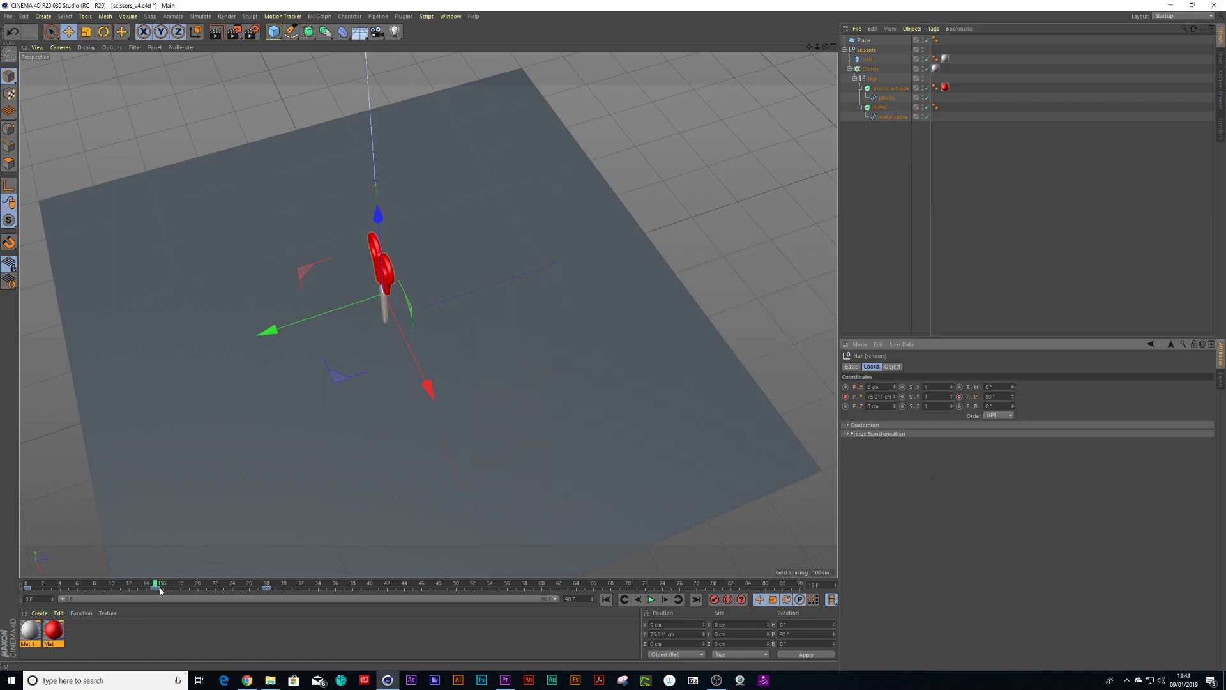
{"action": "left_click_drag", "start_coordinate": [156, 584], "coordinate": [266, 585]}
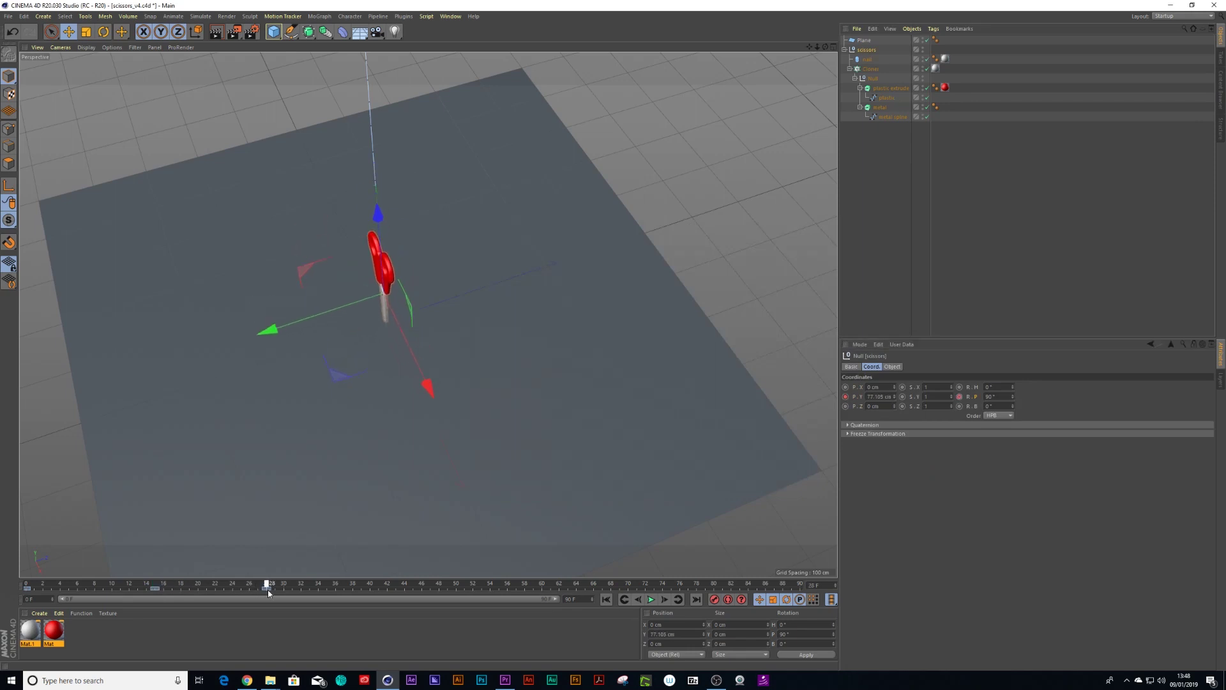
{"action": "double_click", "coordinate": [1000, 397]}
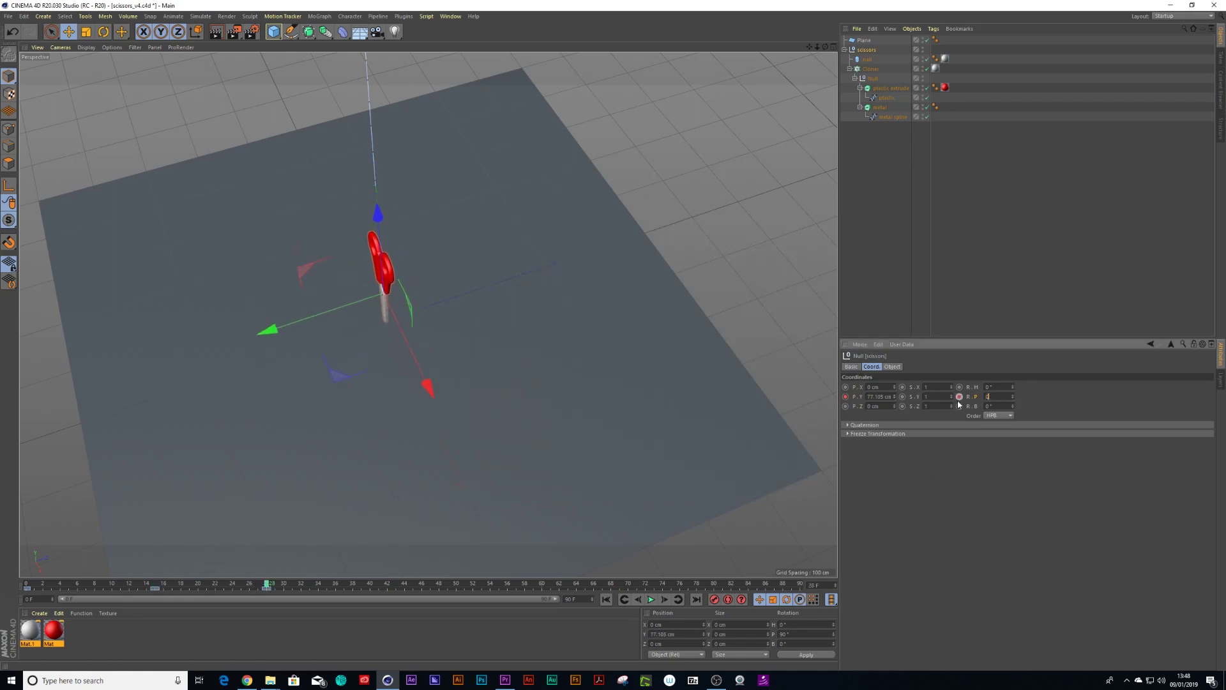
{"action": "type", "text": "0"}
{"action": "key", "text": "Return"}
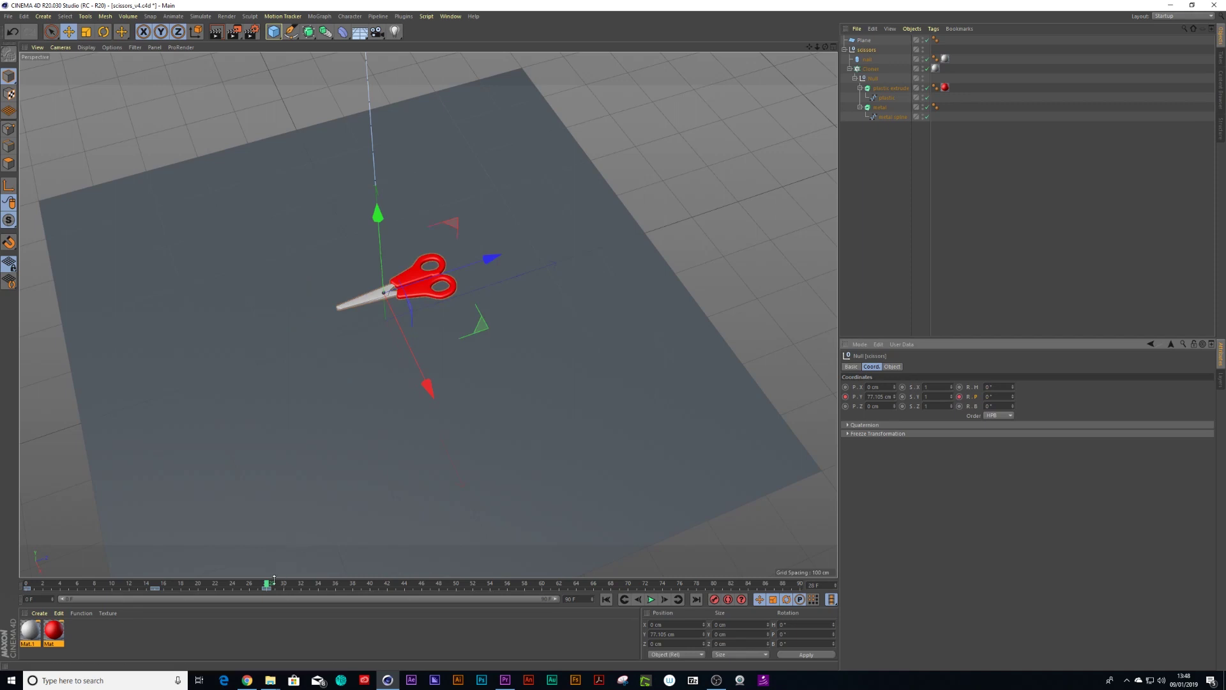
- Play back and scrub through the drop to check the scissors rotating flat during the bounce
{"action": "left_click_drag", "start_coordinate": [268, 585], "coordinate": [60, 586]}
{"action": "left_click", "coordinate": [651, 599]}
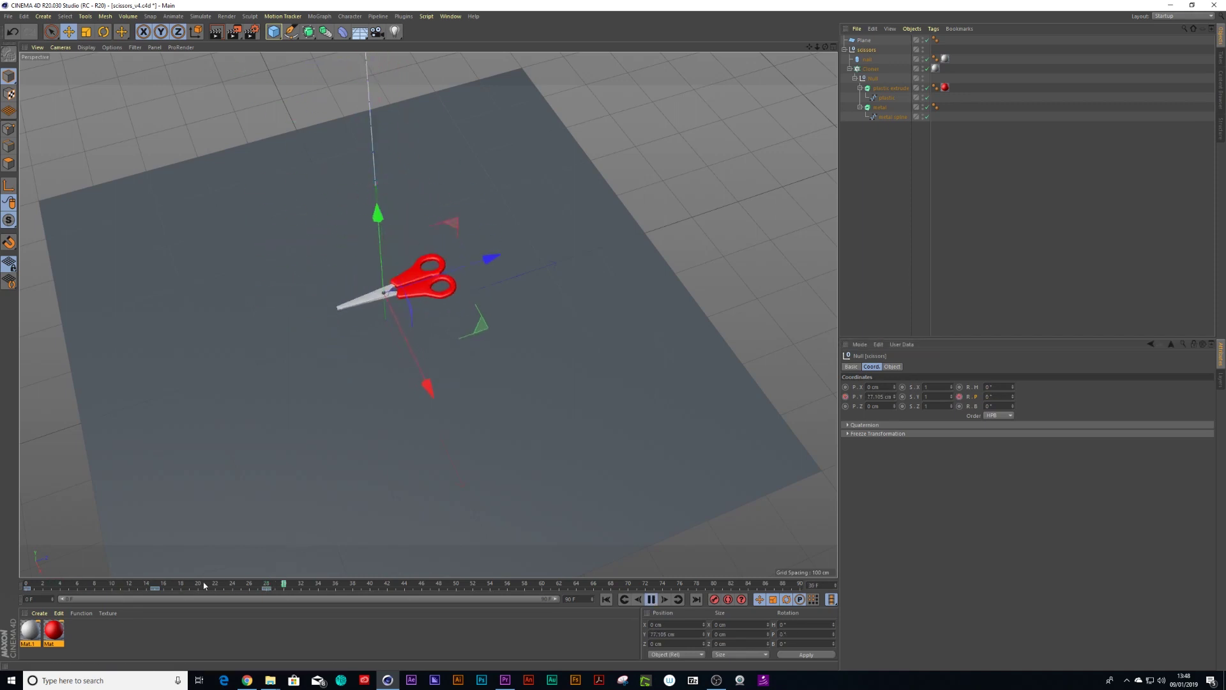
{"action": "left_click_drag", "start_coordinate": [235, 584], "coordinate": [273, 598]}
- Show the F-curve of the scissors null's Y position and bring the area after frame 28 into view
{"action": "right_click", "coordinate": [847, 398]}
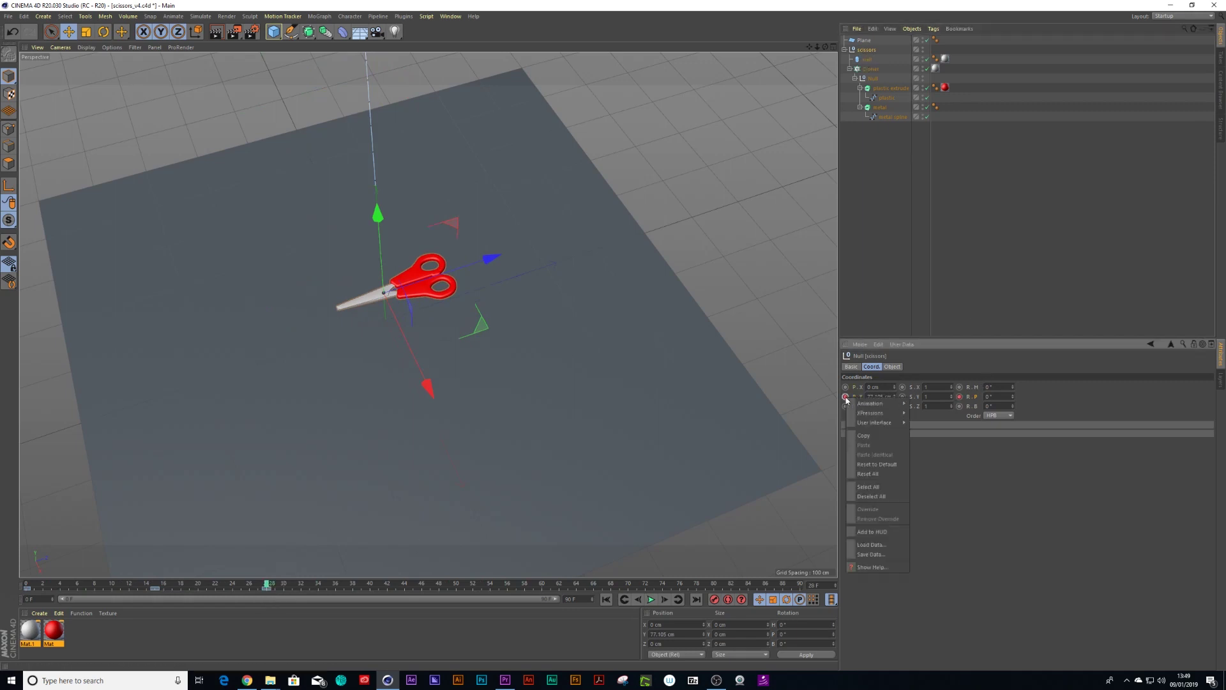
{"action": "mouse_move", "coordinate": [856, 403]}
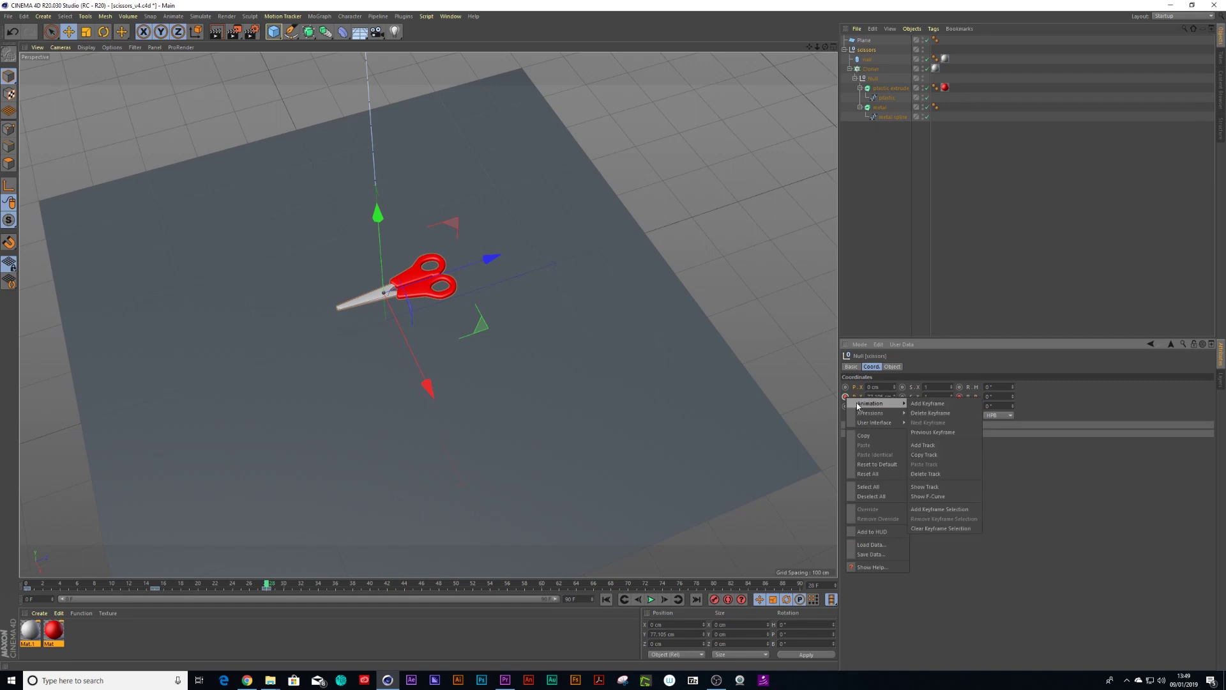
{"action": "left_click", "coordinate": [928, 496]}
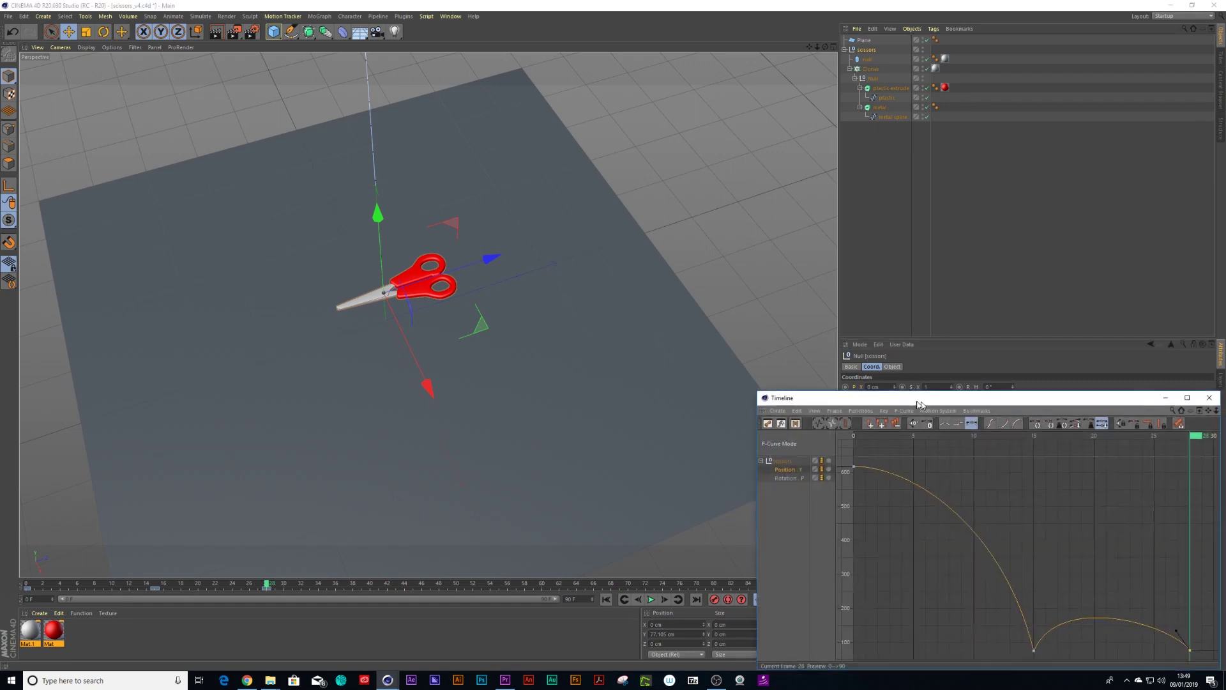
{"action": "left_click_drag", "start_coordinate": [928, 406], "coordinate": [501, 335]}
{"action": "right_click_drag", "start_coordinate": [695, 482], "coordinate": [689, 502], "text": "alt"}
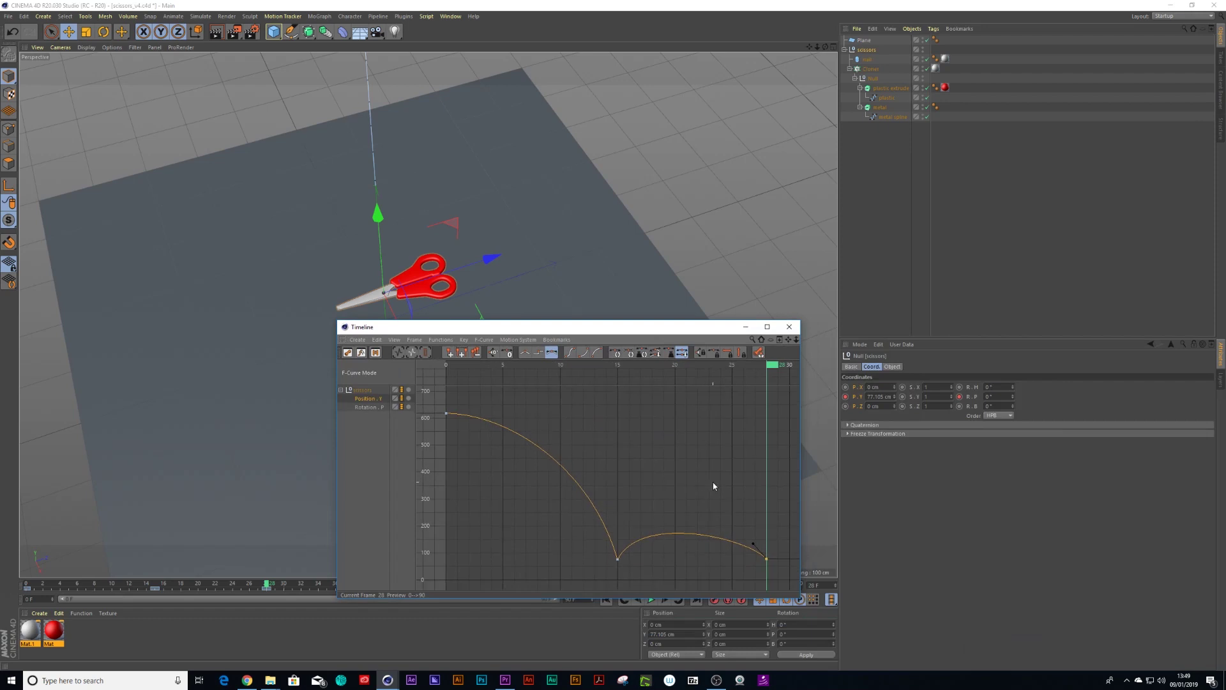
{"action": "middle_click_drag", "start_coordinate": [720, 495], "coordinate": [574, 441], "text": "alt"}
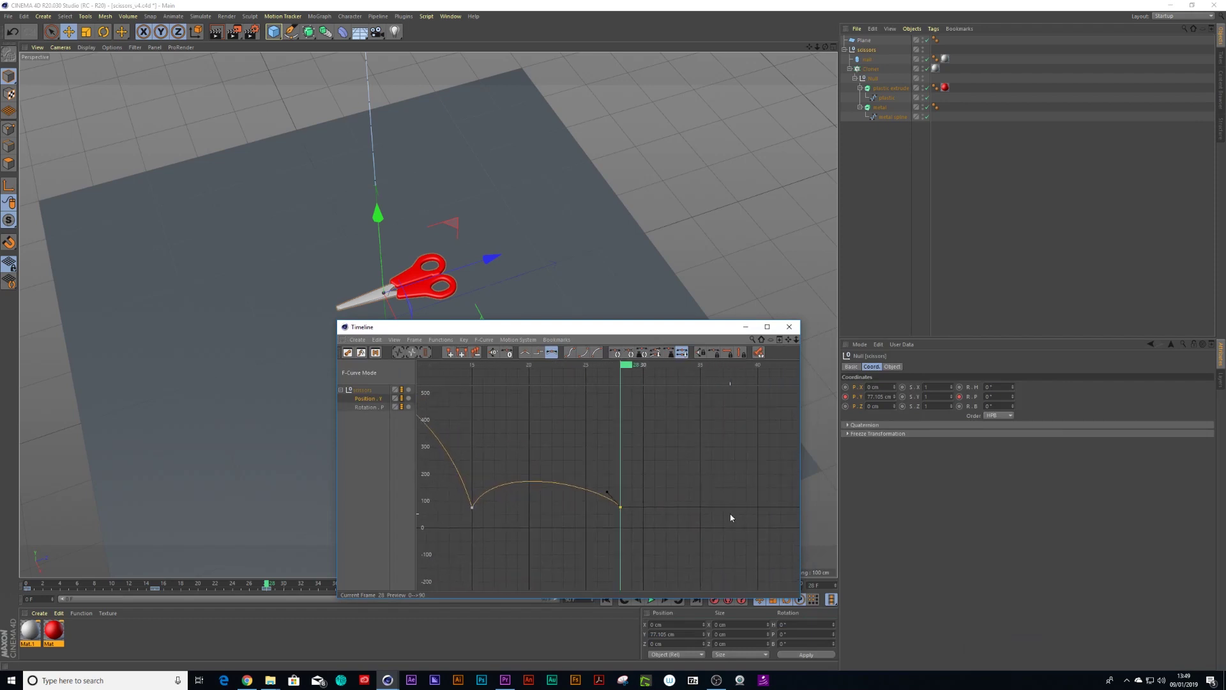
- Add a Y position key of about 77 cm at frame 33 and bend the frame 28 key's outgoing tangent upward
{"action": "left_click", "coordinate": [680, 505]}
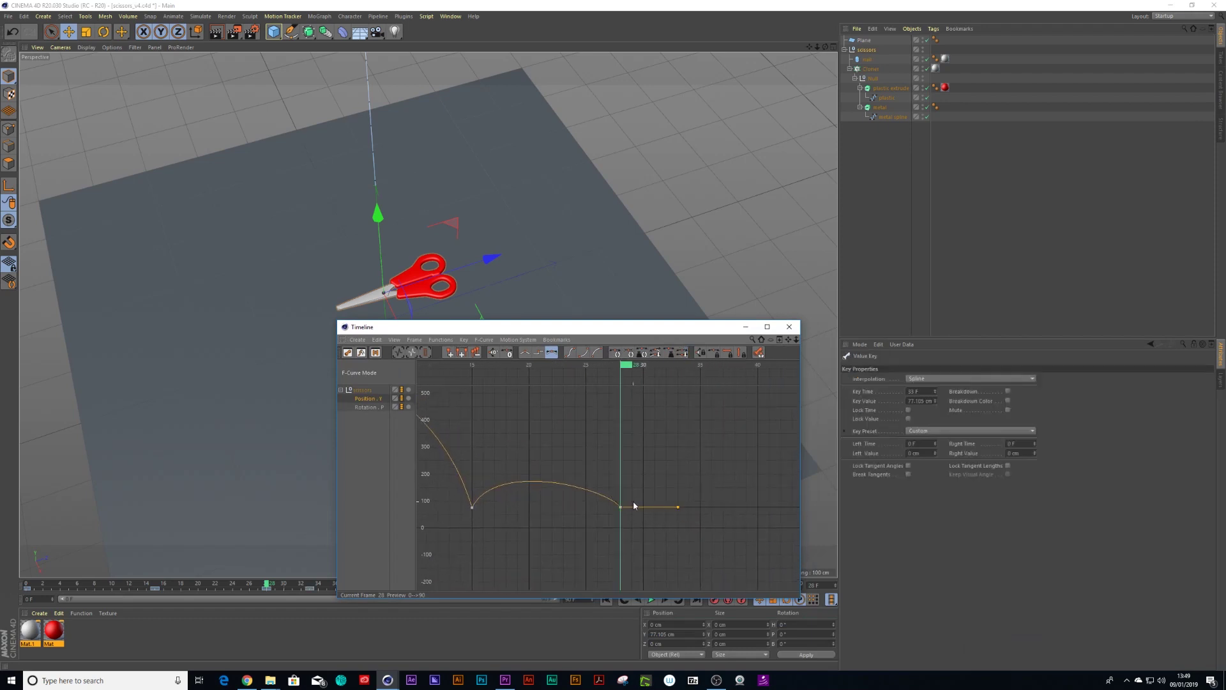
{"action": "left_click_drag", "start_coordinate": [638, 507], "coordinate": [673, 521]}
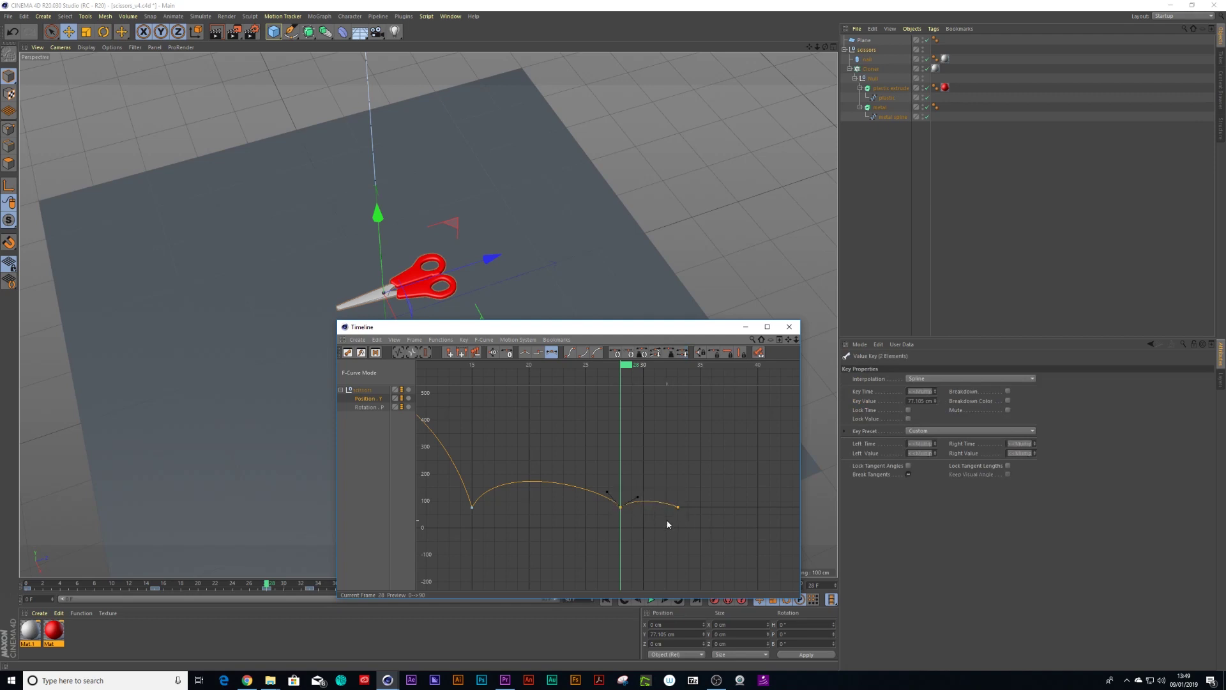
- Lower the frame 28 key's outgoing tangent to flatten the second bounce, and close the F-curve window
{"action": "left_click_drag", "start_coordinate": [707, 489], "coordinate": [617, 518]}
{"action": "key", "text": "s"}
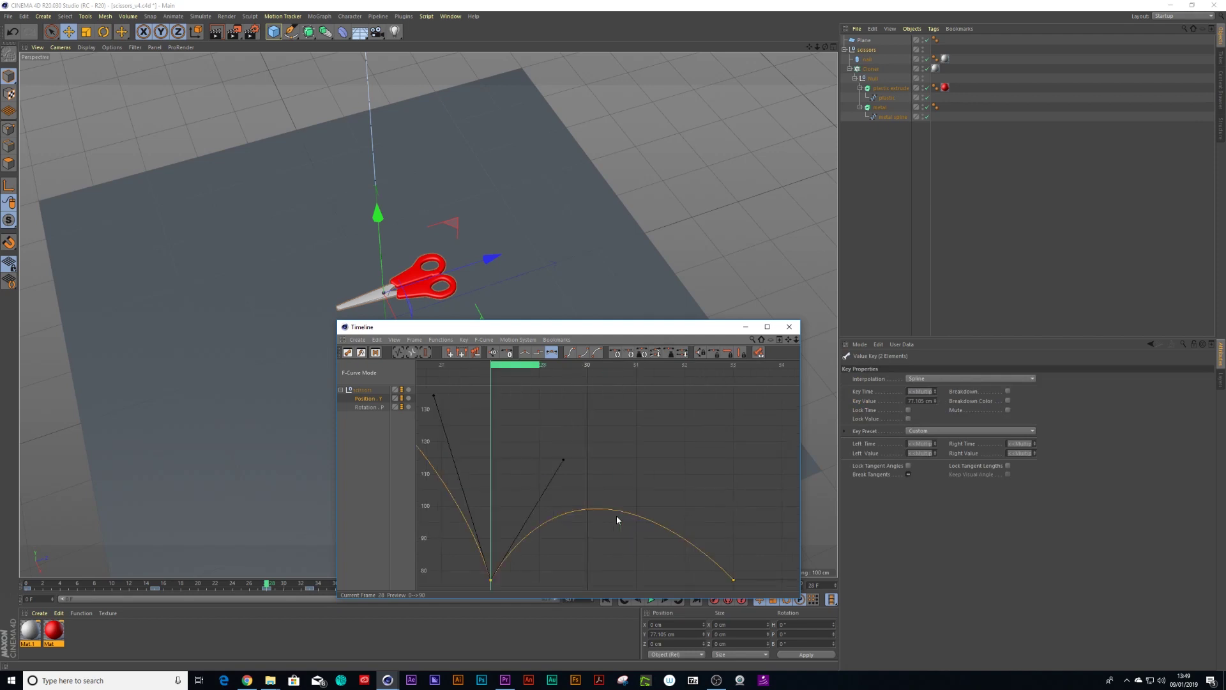
{"action": "left_click", "coordinate": [490, 579]}
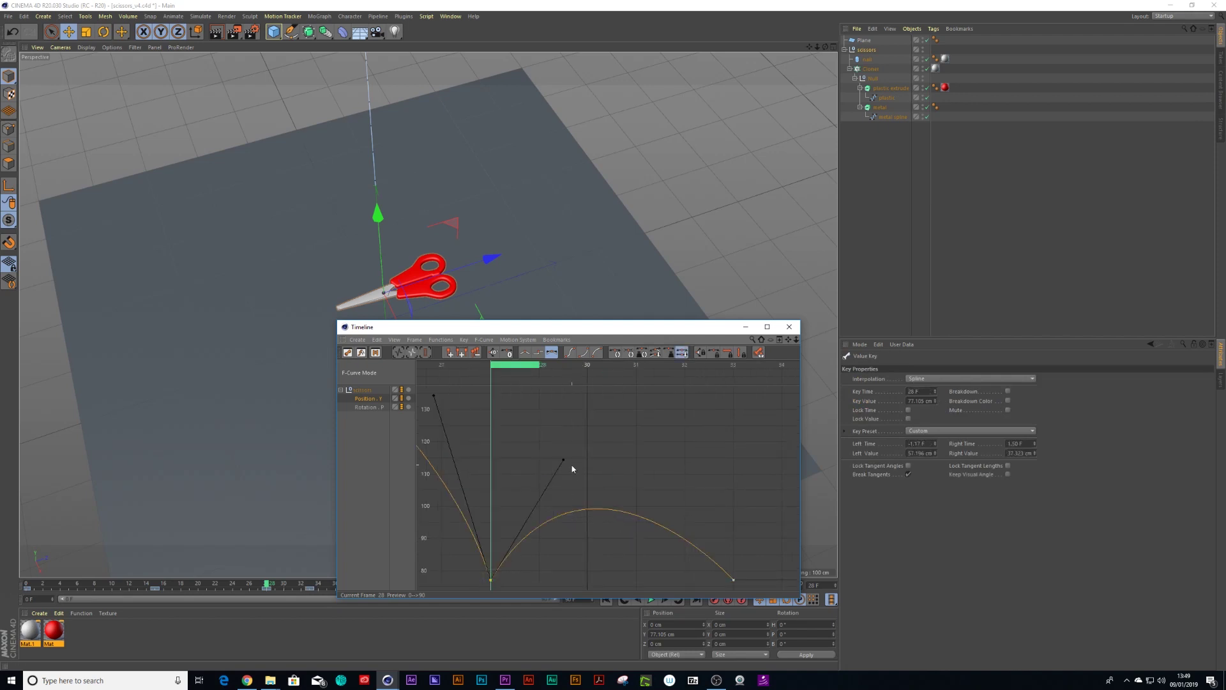
{"action": "left_click_drag", "start_coordinate": [563, 460], "coordinate": [573, 543]}
{"action": "left_click", "coordinate": [789, 326]}
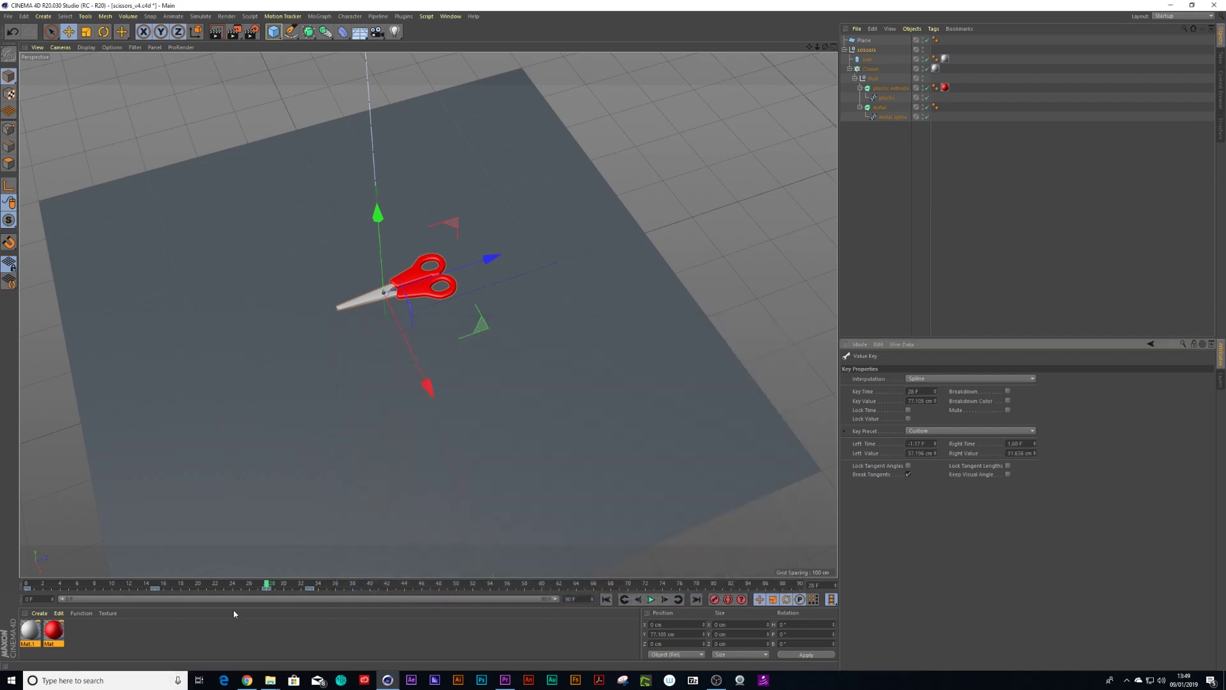
- Play back the animation with the small second bounce
{"action": "key", "text": "F8"}
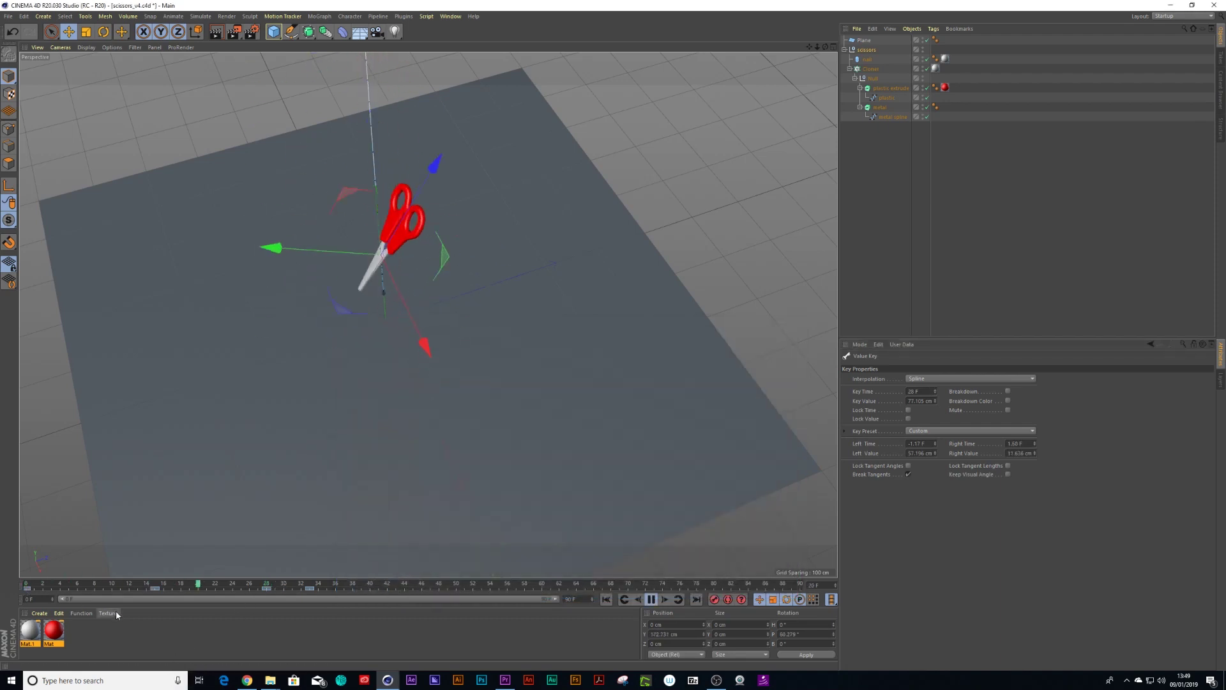
{"action": "left_click", "coordinate": [652, 599]}
- Go to frame 15 and show the transform settings of the scissors' Cloner
{"action": "left_click_drag", "start_coordinate": [281, 588], "coordinate": [158, 586]}
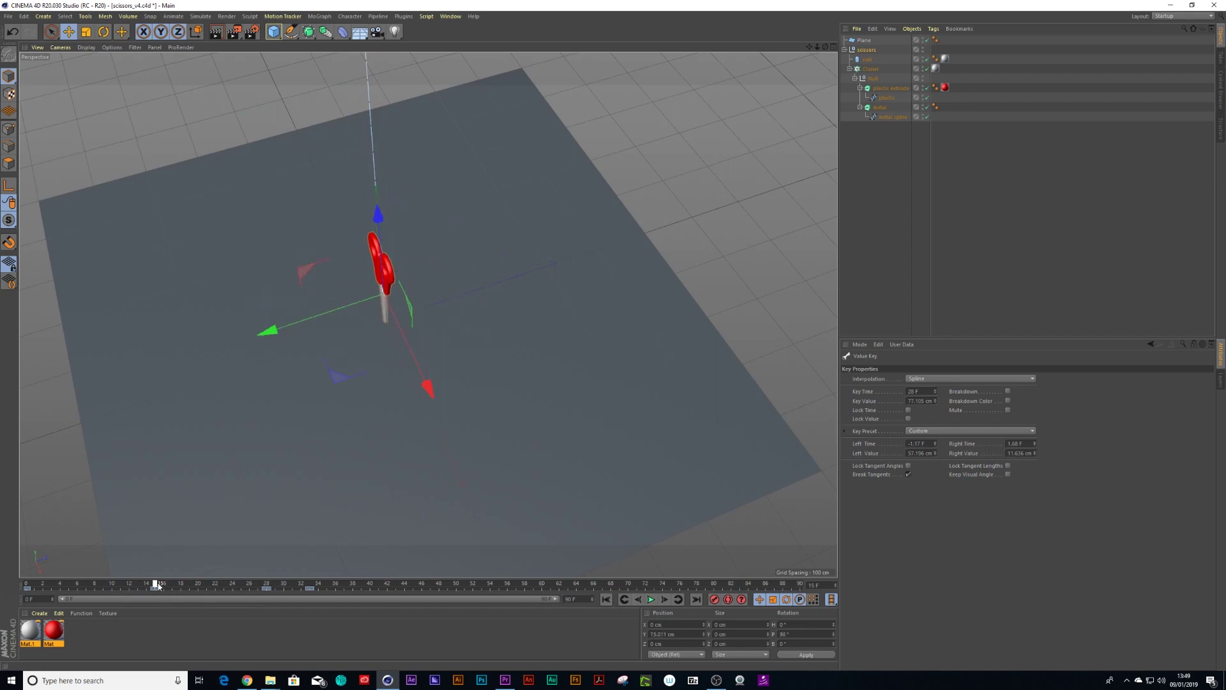
{"action": "left_click", "coordinate": [872, 69]}
{"action": "left_click", "coordinate": [912, 367]}
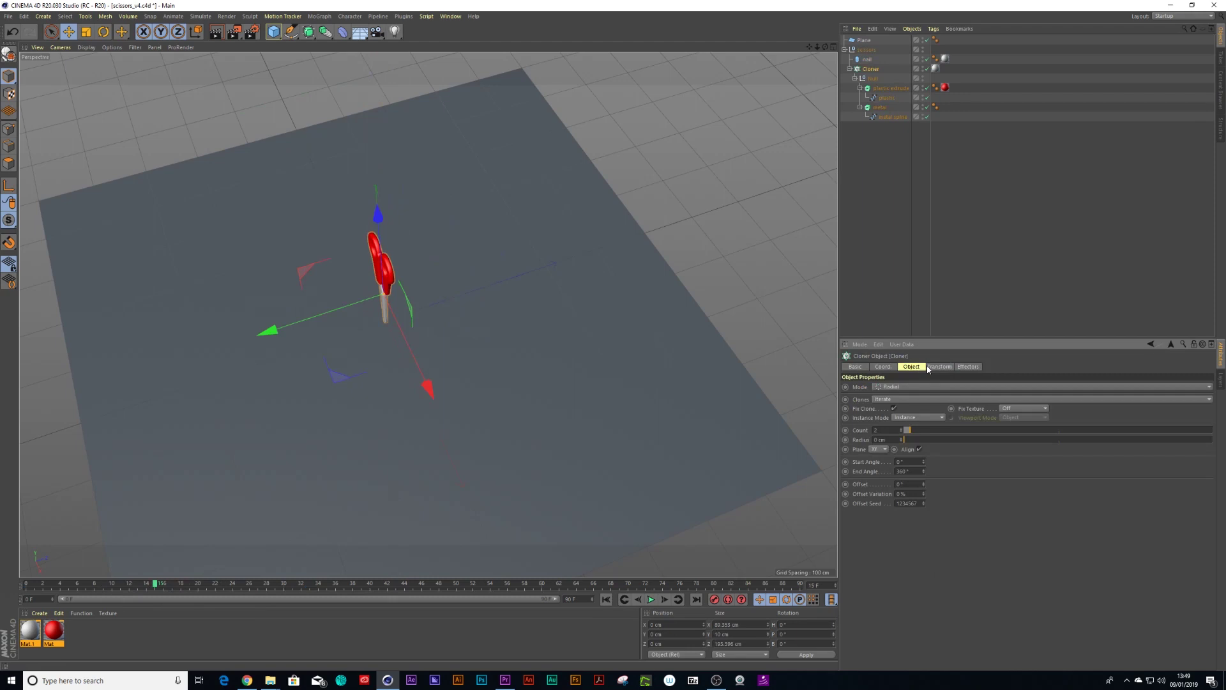
{"action": "left_click", "coordinate": [938, 367]}
- Try opening the scissor blades with the Cloner's transform heading rotation and undo the change
{"action": "left_click_drag", "start_coordinate": [1010, 409], "coordinate": [1010, 387]}
{"action": "key", "text": "ctrl+z"}
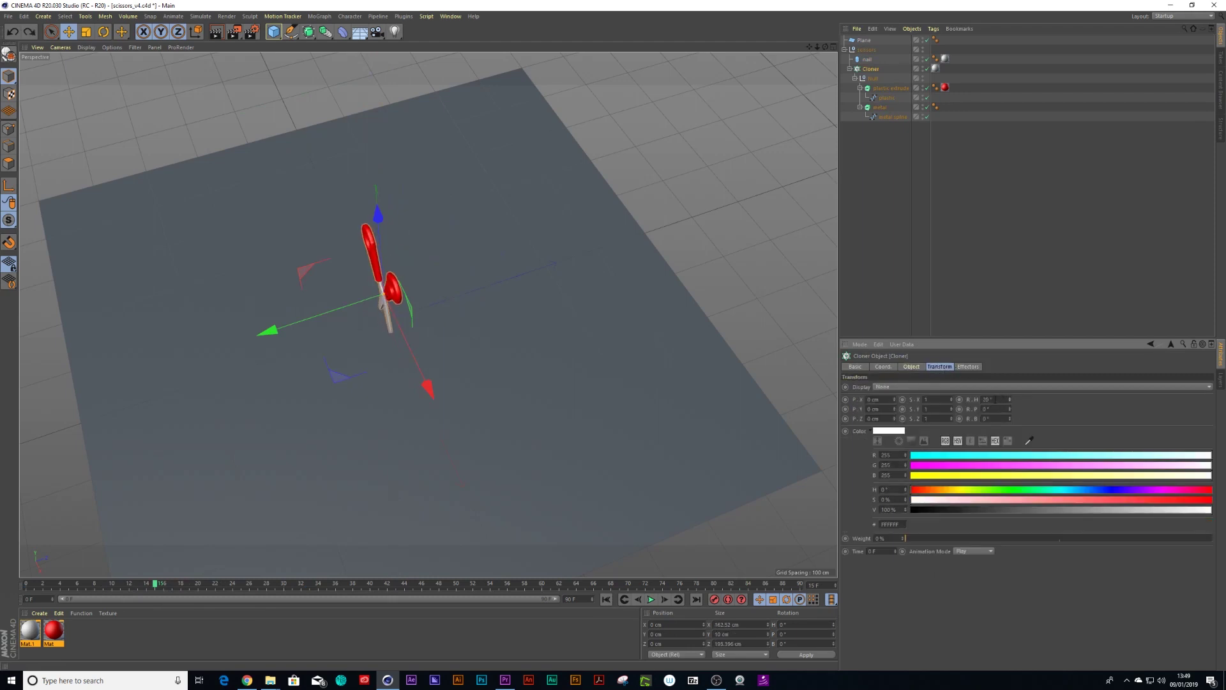
{"action": "key", "text": "ctrl+z"}
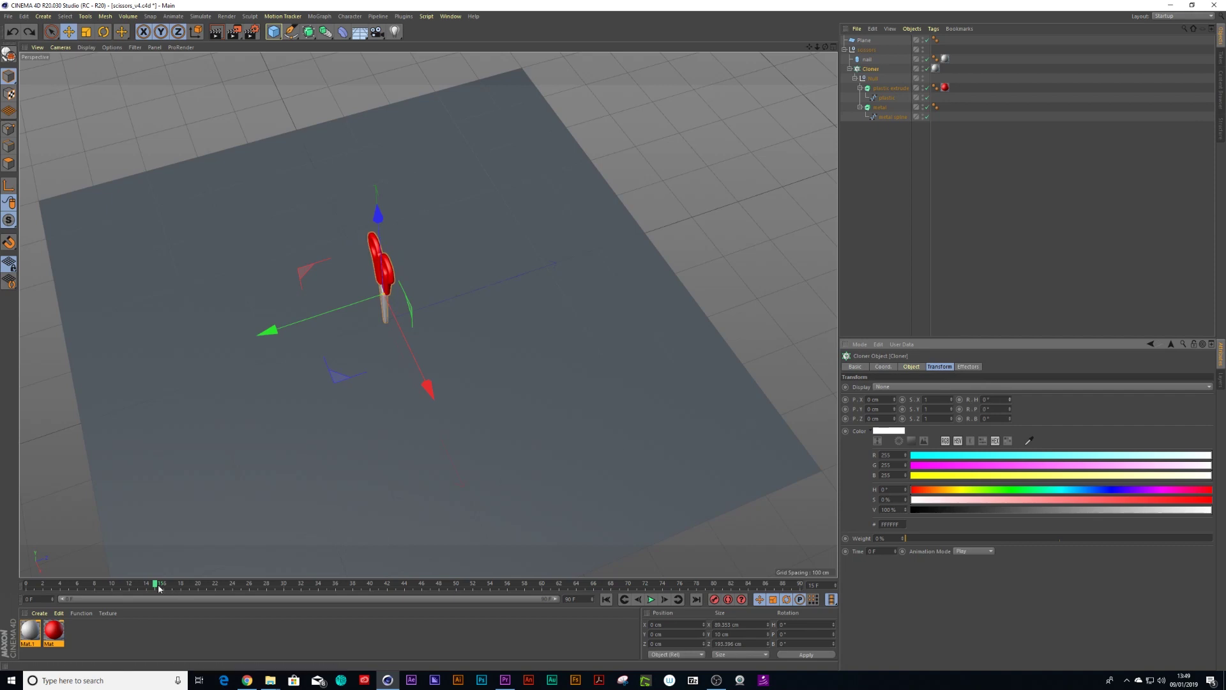
- Keyframe the Cloner's transform heading rotation at 0° on frame 15 and set it to 25° on frame 23
{"action": "left_click_drag", "start_coordinate": [157, 584], "coordinate": [159, 586]}
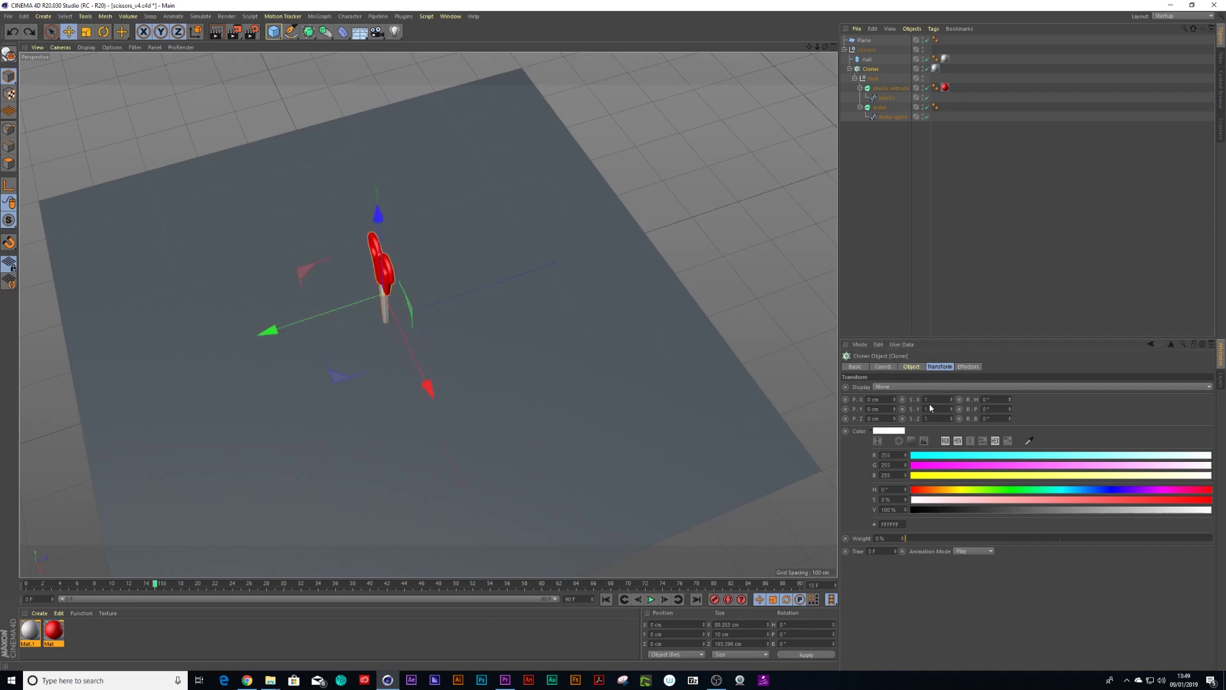
{"action": "left_click", "coordinate": [960, 399]}
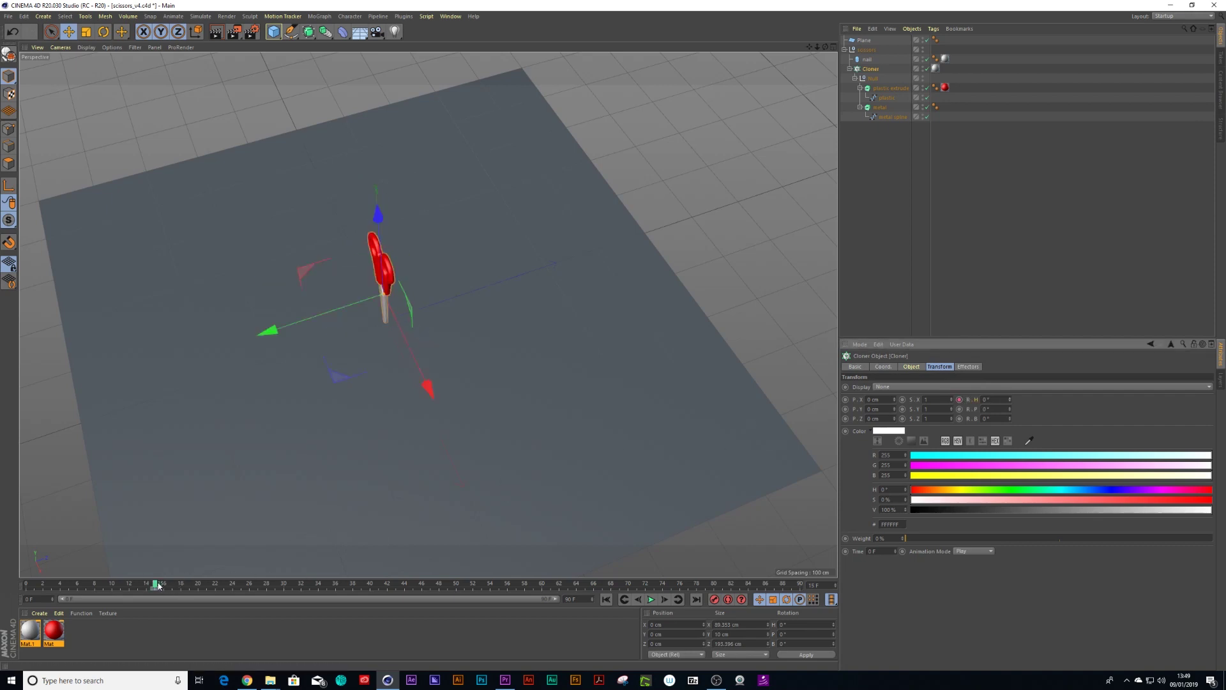
{"action": "left_click_drag", "start_coordinate": [157, 585], "coordinate": [223, 585]}
{"action": "left_click", "coordinate": [986, 399]}
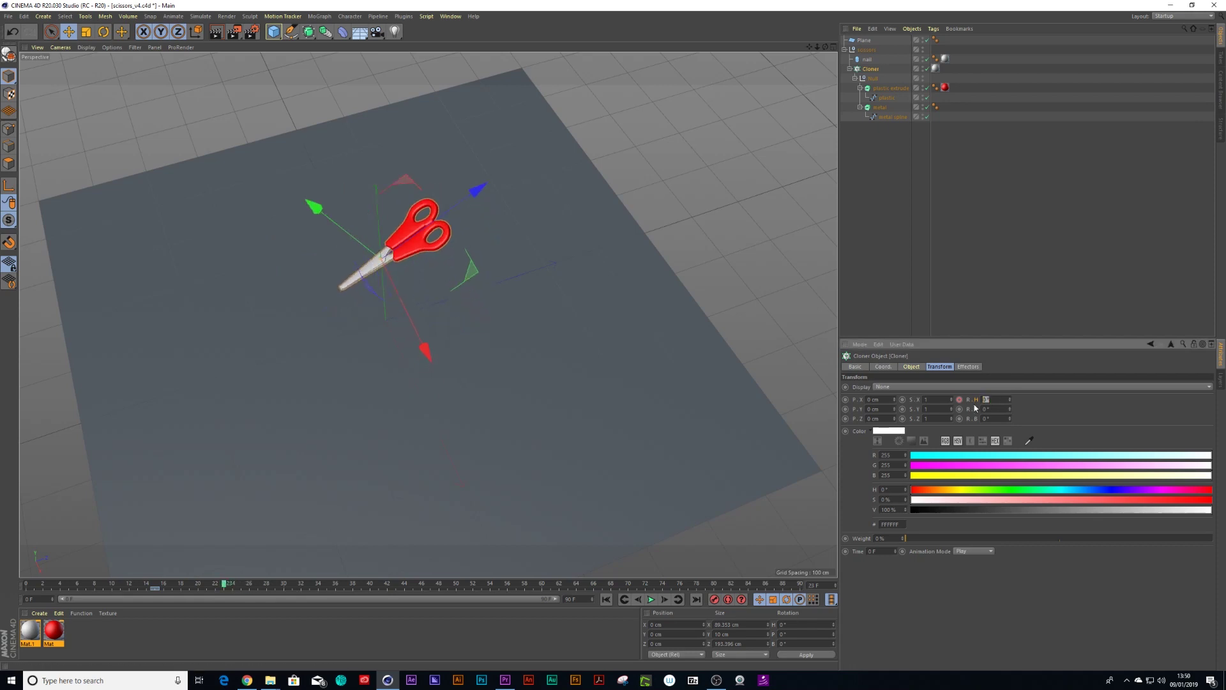
{"action": "key", "text": "Return"}
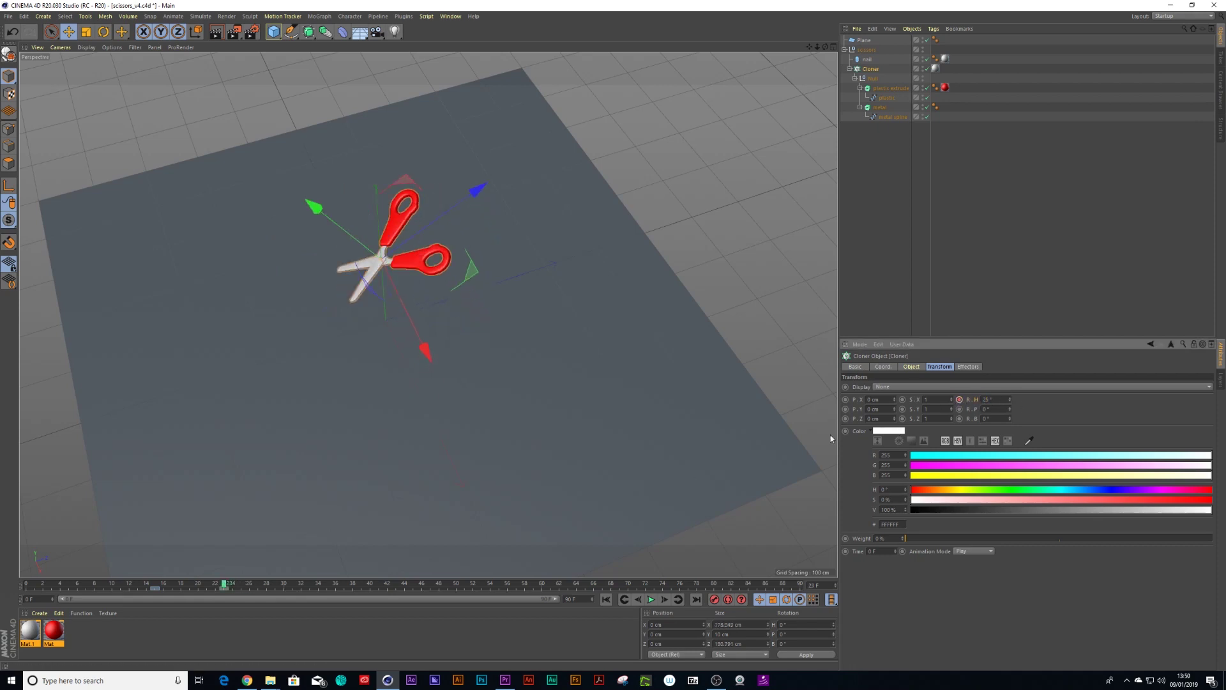
- Scrub and play back the animation to check the blades opening during the bounce
{"action": "left_click_drag", "start_coordinate": [223, 584], "coordinate": [174, 591]}
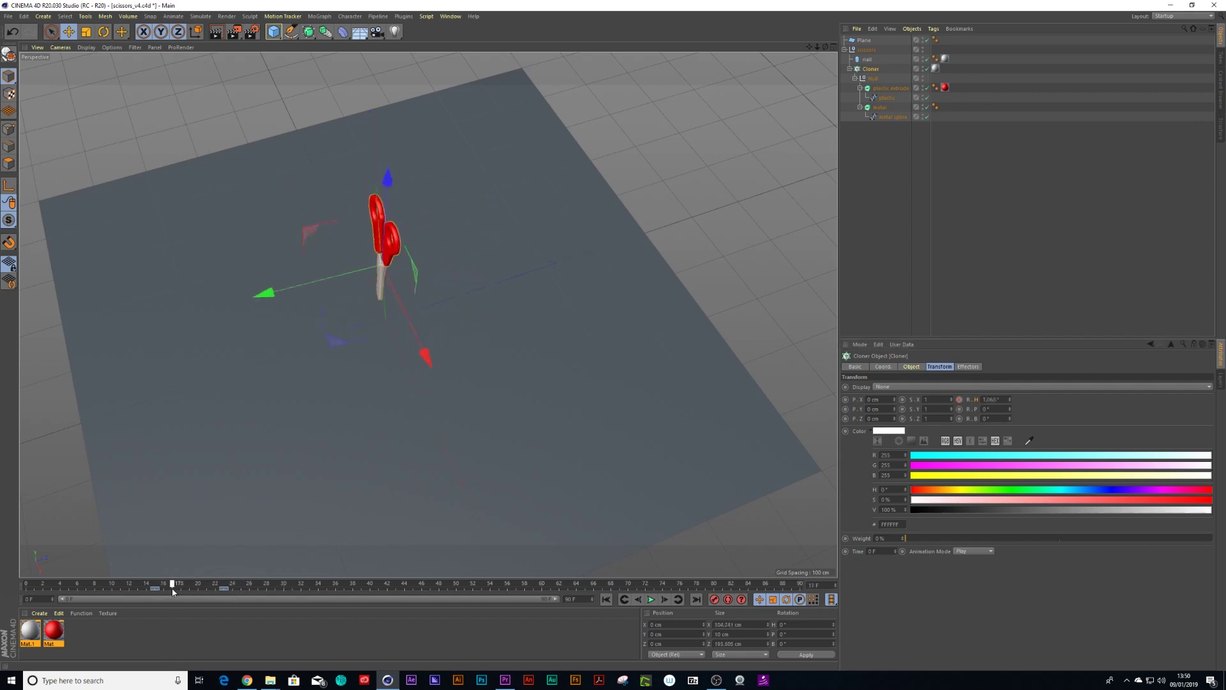
{"action": "key", "text": "F8"}
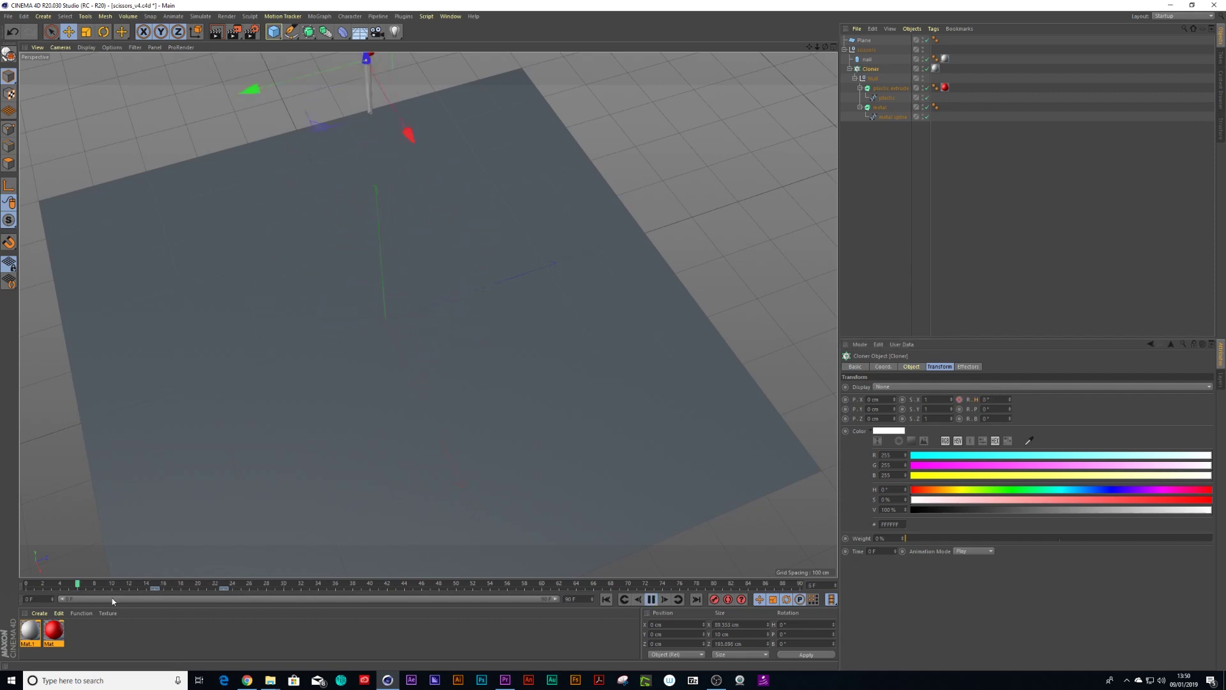
{"action": "key", "text": "F8"}
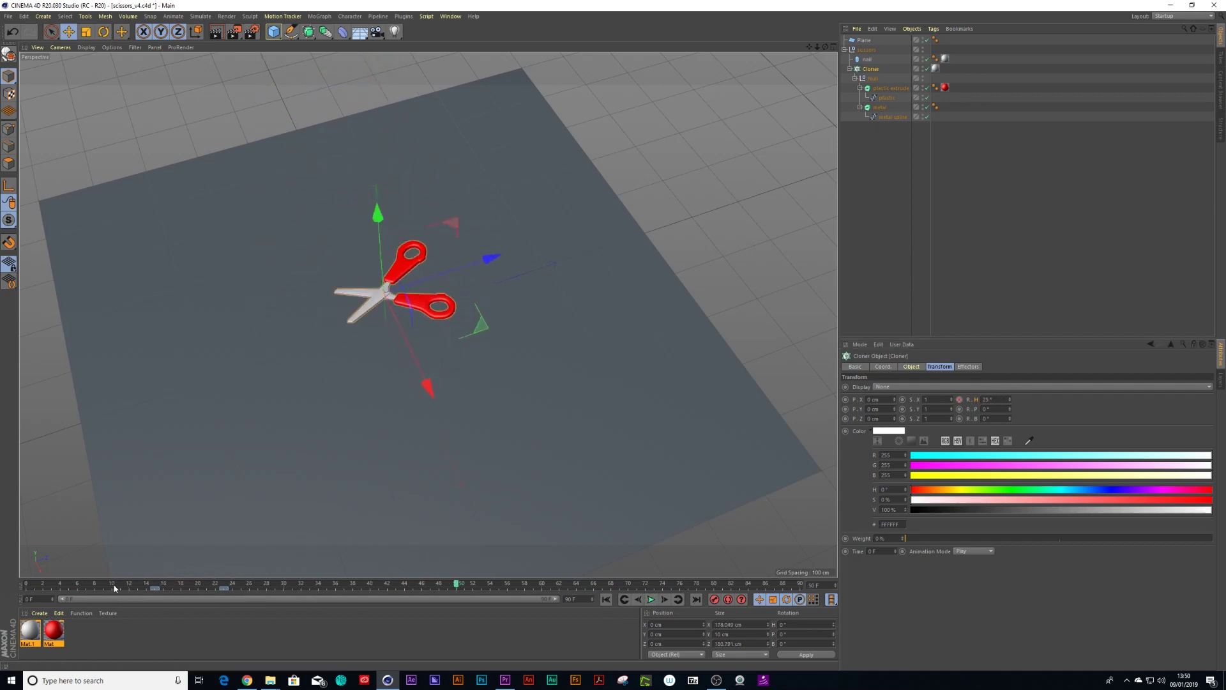
- Check the scissors' height at frame 33 in the four-view layout, select the scissors null and return to the perspective view
{"action": "left_click_drag", "start_coordinate": [114, 588], "coordinate": [309, 584]}
{"action": "left_click", "coordinate": [833, 47]}
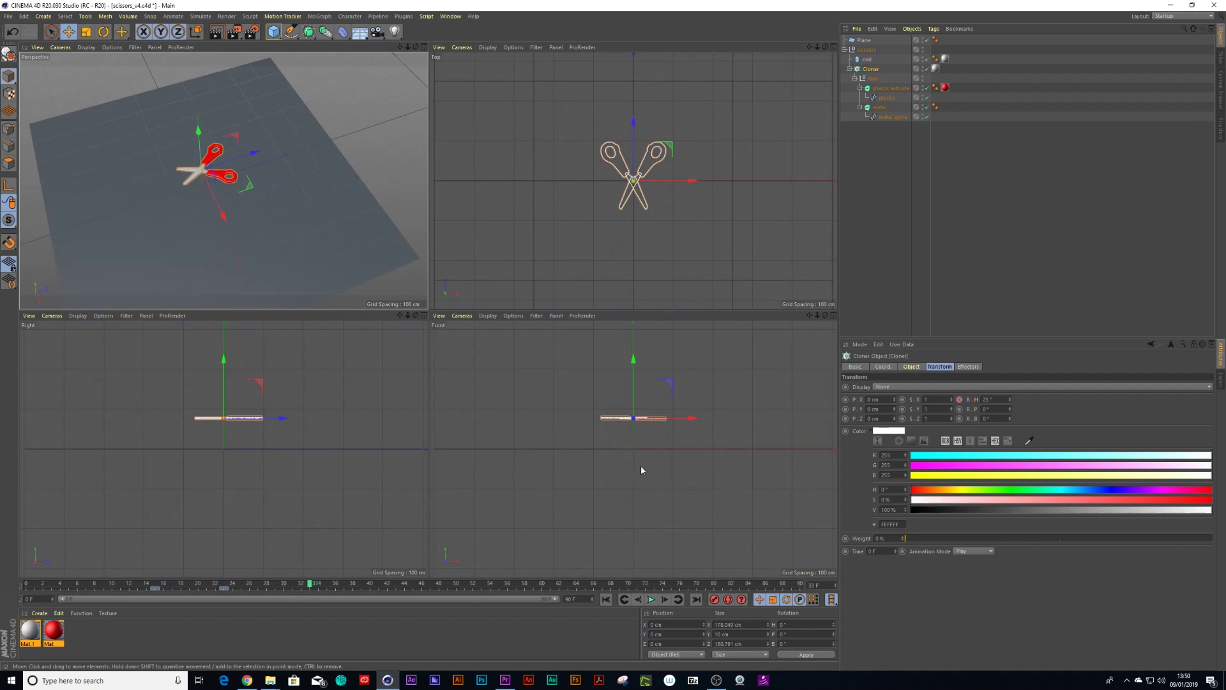
{"action": "left_click", "coordinate": [867, 50]}
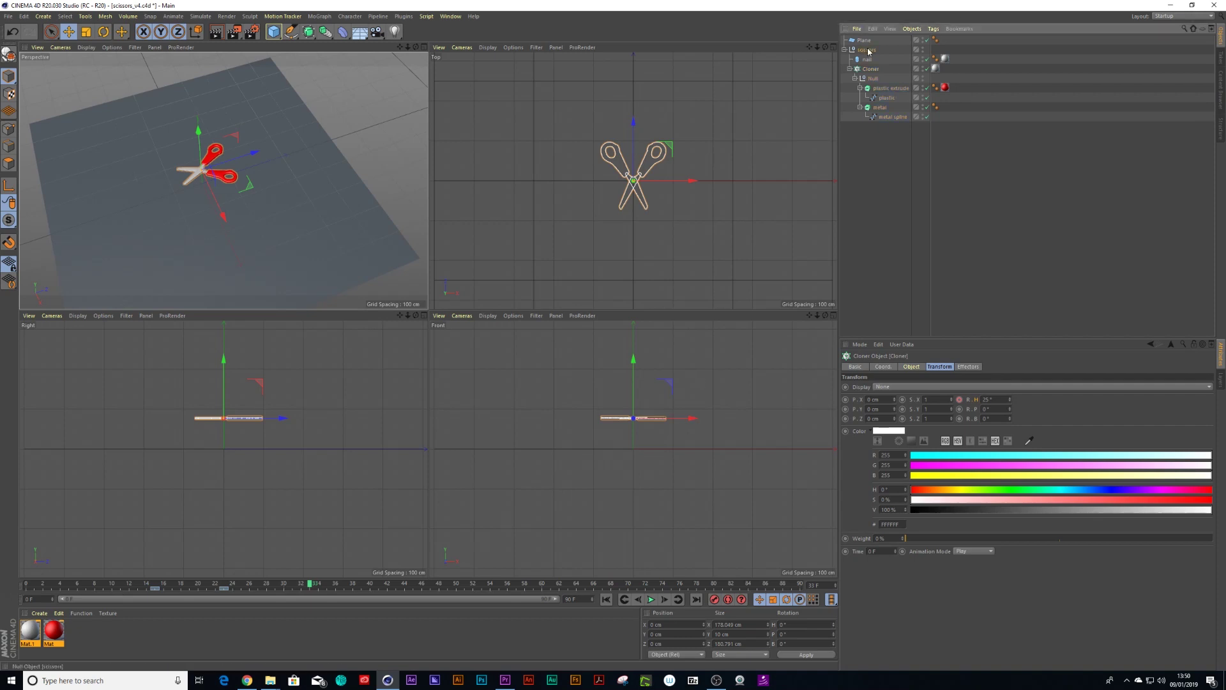
{"action": "middle_click", "coordinate": [412, 75]}
- Add an infinite light raised high above the scissors and pitch it downward so that it lights the plane
{"action": "left_click", "coordinate": [394, 31]}
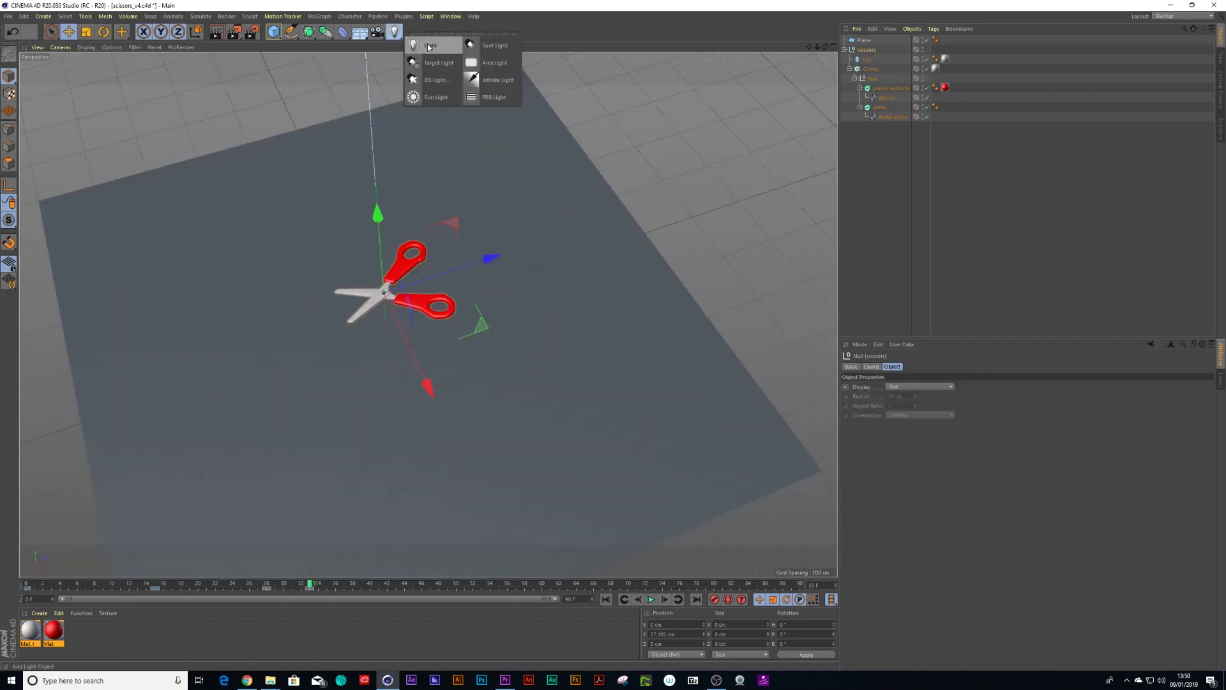
{"action": "left_click", "coordinate": [493, 79]}
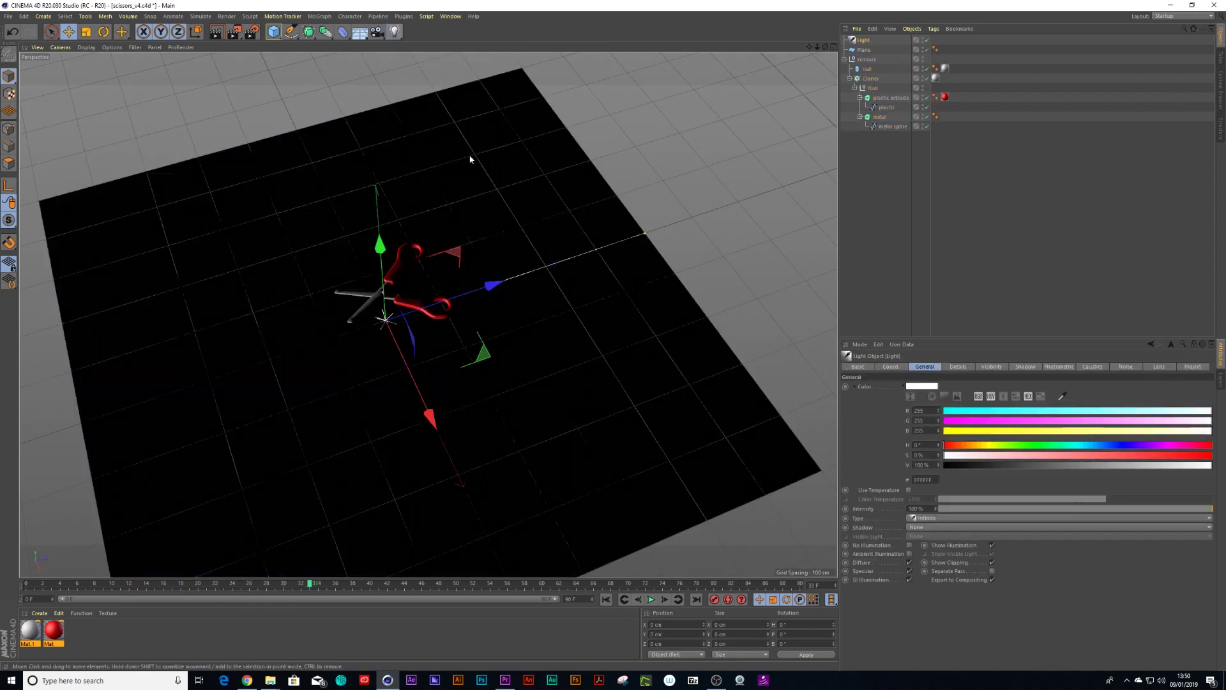
{"action": "left_click_drag", "start_coordinate": [379, 245], "coordinate": [376, 64]}
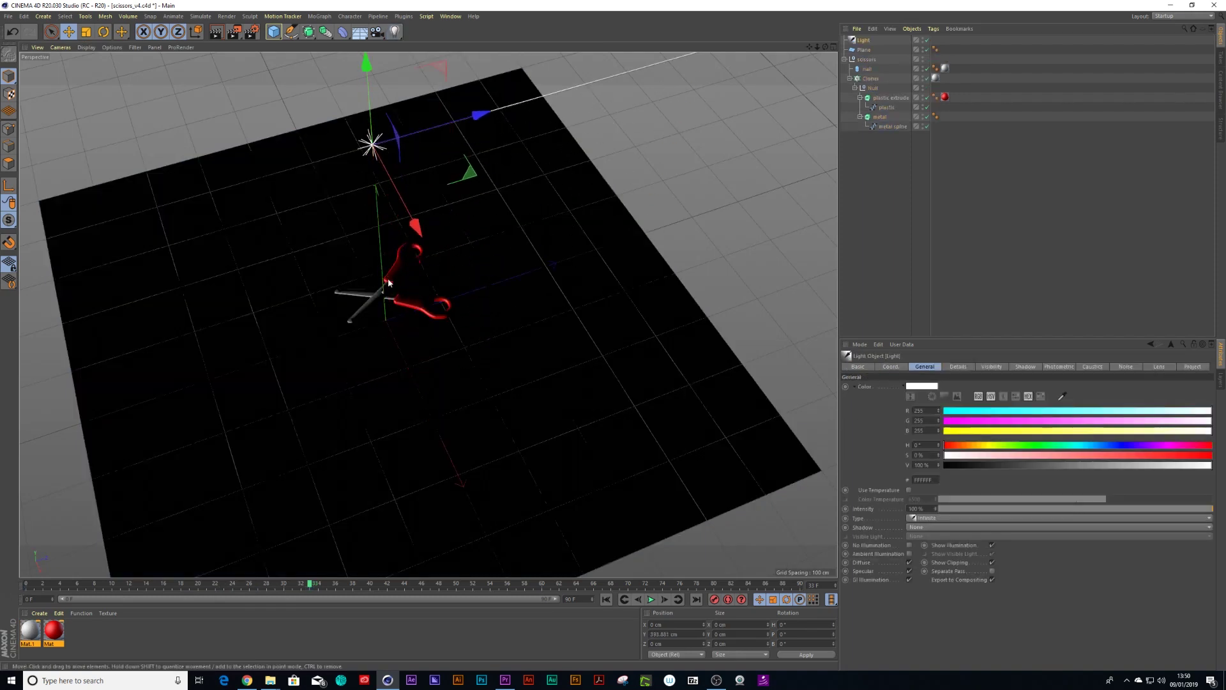
{"action": "key", "text": "r"}
{"action": "left_click_drag", "start_coordinate": [324, 121], "coordinate": [407, 118]}
- Set the infinite light's shadow type to Area
{"action": "left_click", "coordinate": [863, 41]}
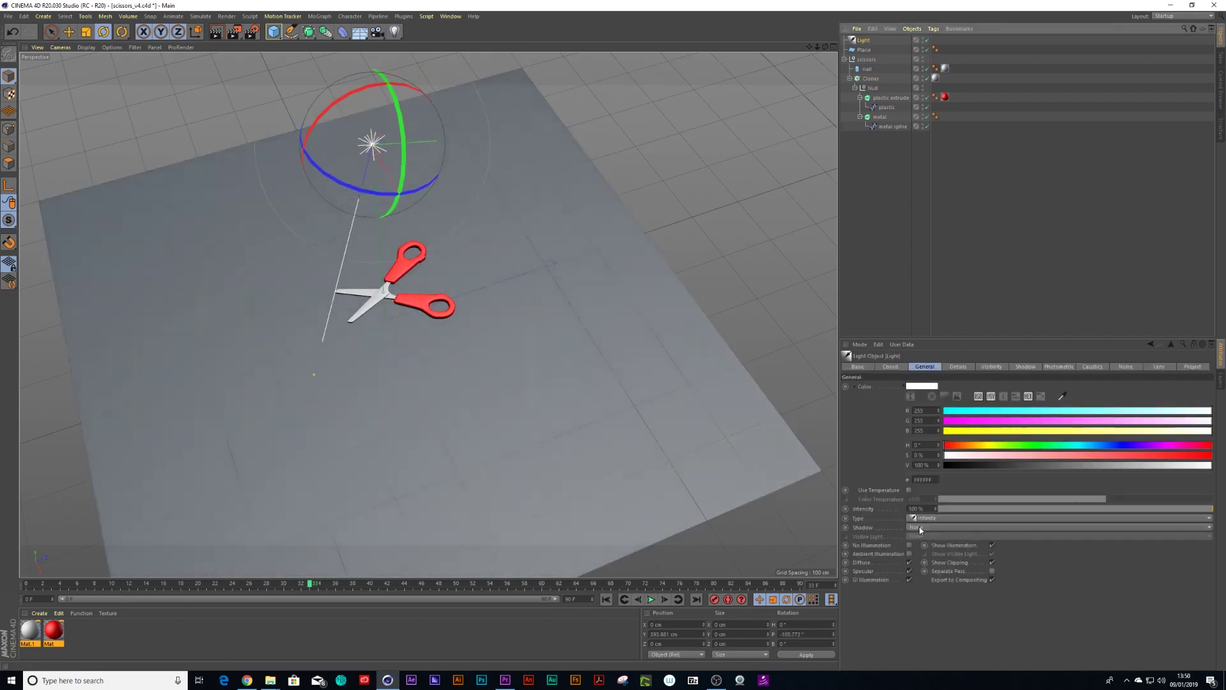
{"action": "left_click", "coordinate": [920, 527]}
{"action": "left_click", "coordinate": [924, 571]}
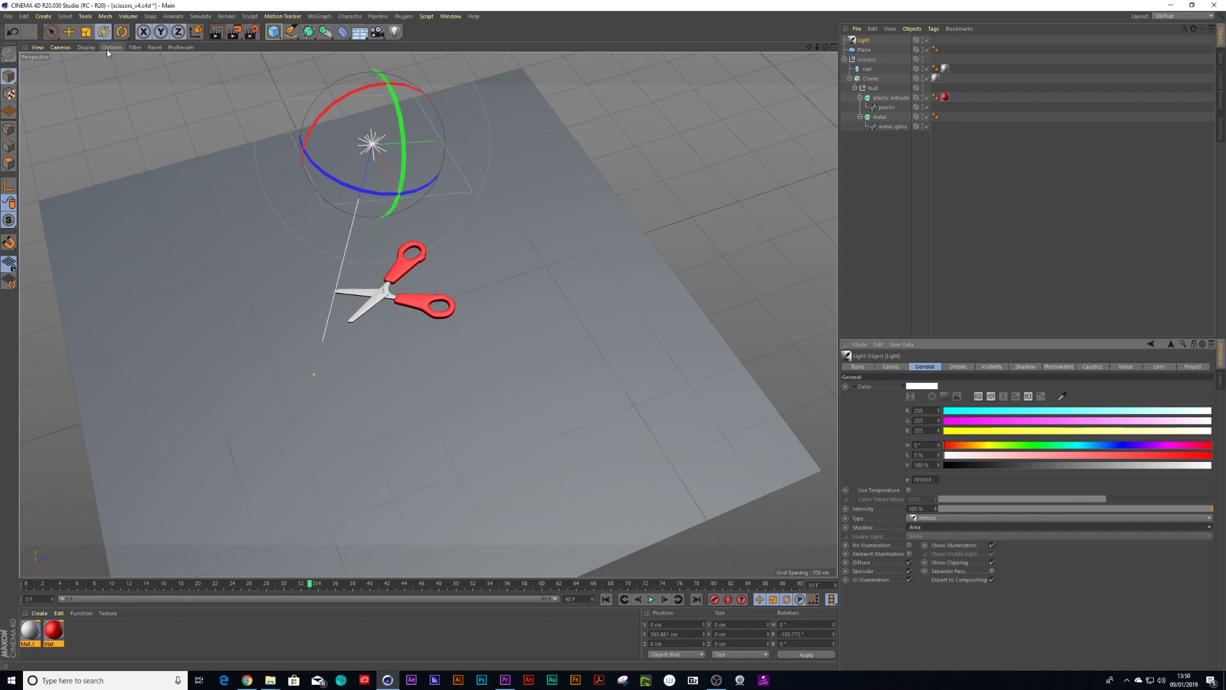
- Turn on viewport display of shadows and scrub to frame 22 to inspect the scissors' shadow on the plane
{"action": "left_click", "coordinate": [87, 48]}
{"action": "mouse_move", "coordinate": [120, 49]}
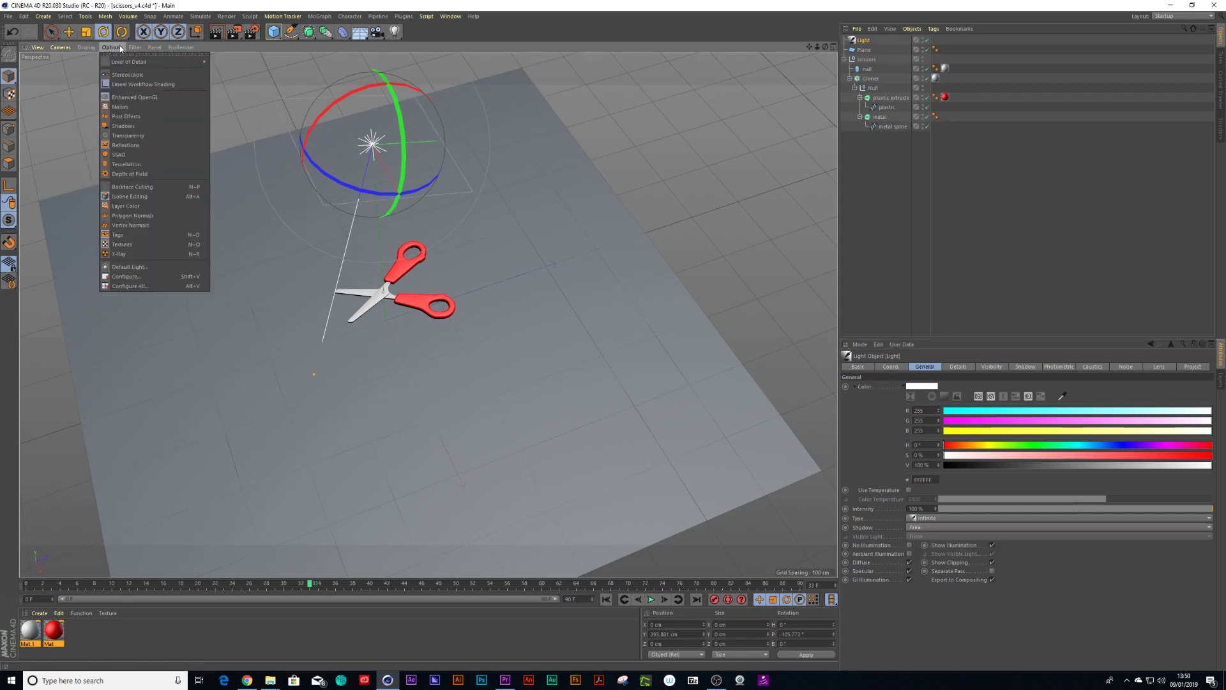
{"action": "left_click", "coordinate": [125, 126]}
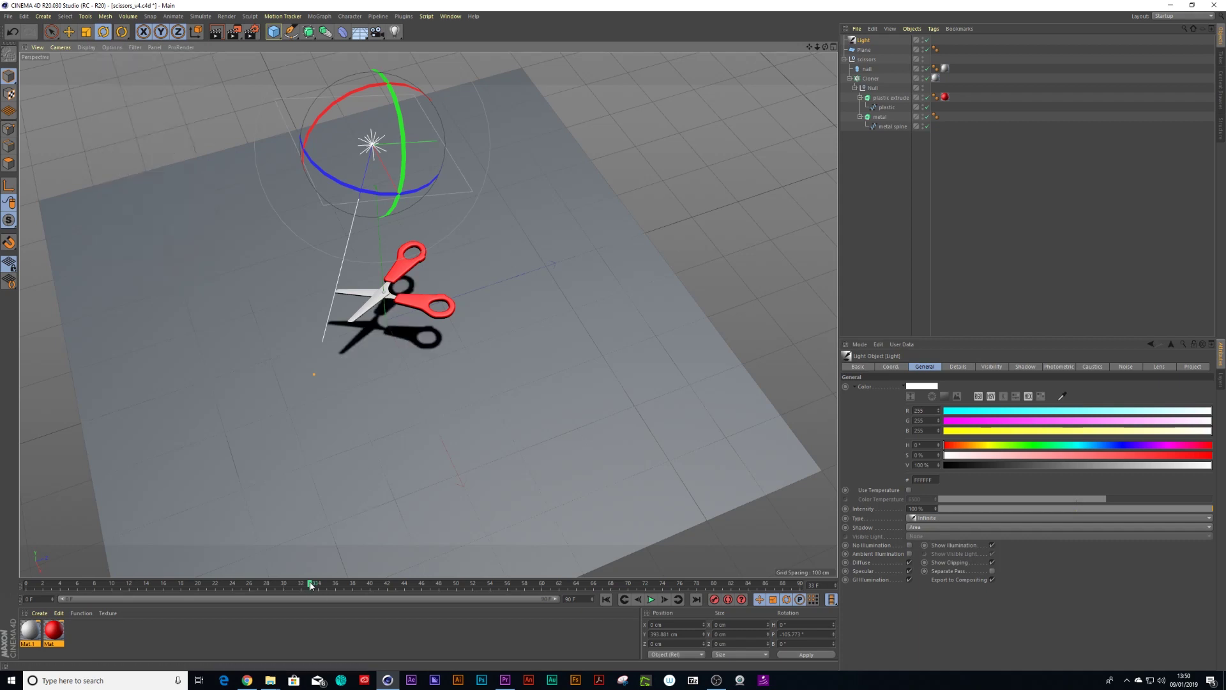
{"action": "left_click_drag", "start_coordinate": [309, 585], "coordinate": [217, 594]}
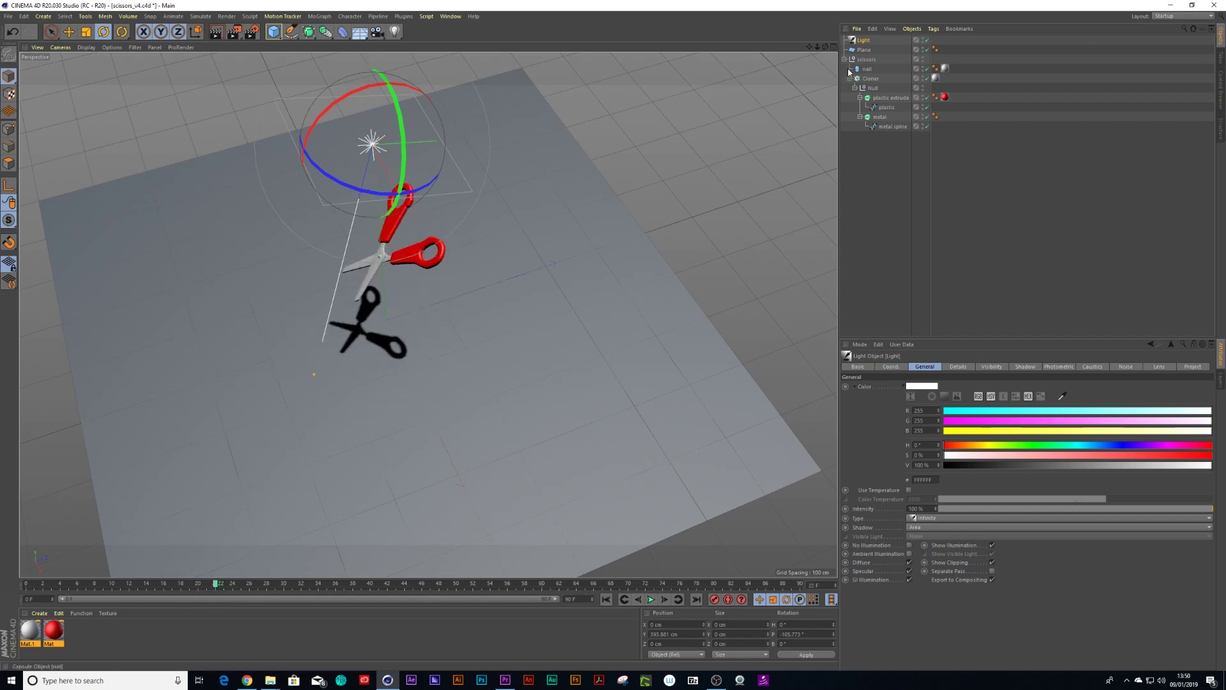
- Show the scissors null in the Animate layout, toggle the timeline's Automatic Mode and frame all its animation keys
{"action": "left_click", "coordinate": [867, 59]}
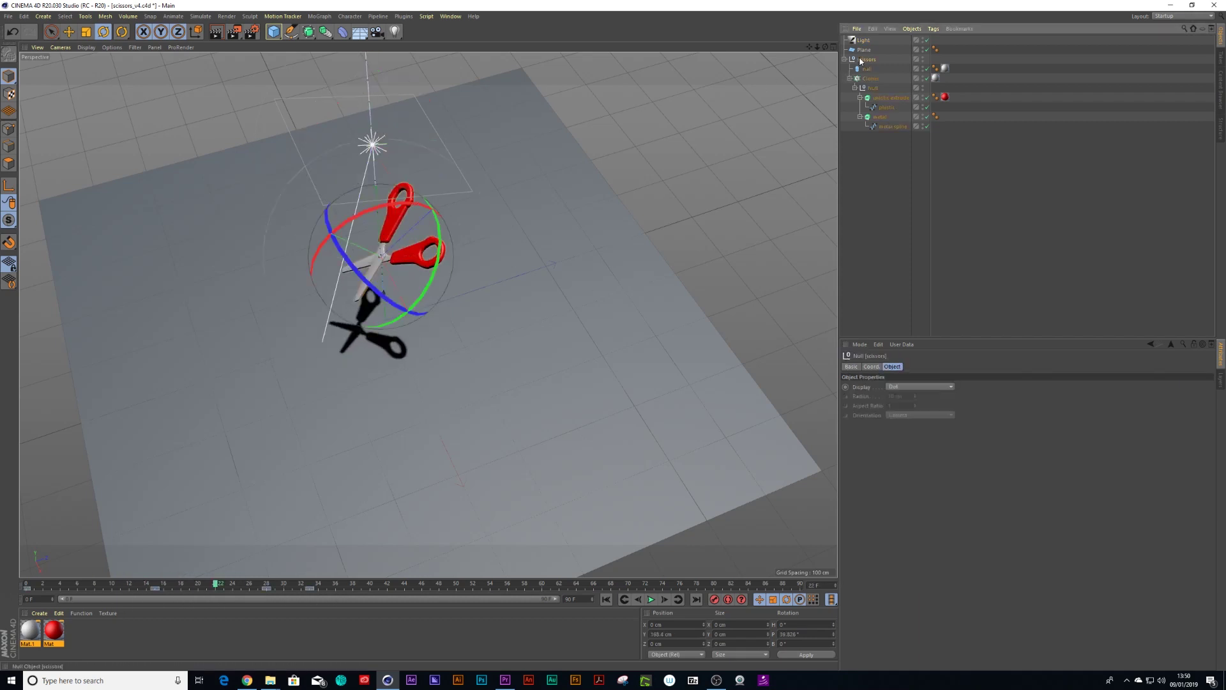
{"action": "left_click", "coordinate": [1162, 17]}
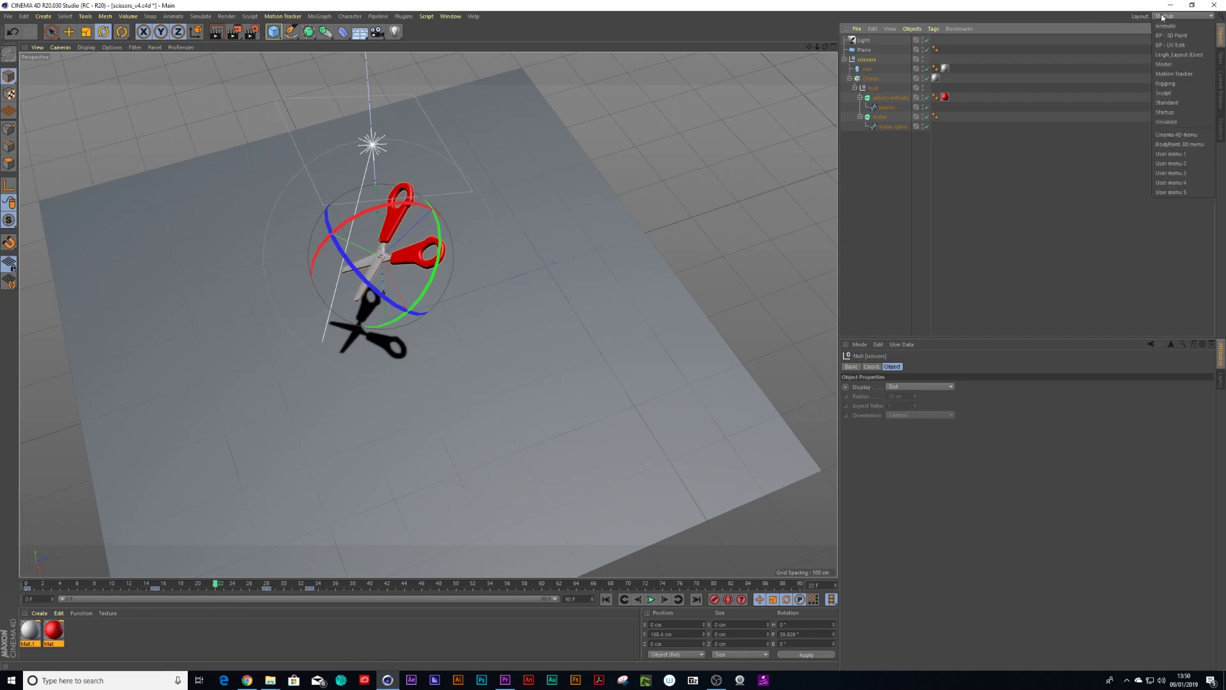
{"action": "left_click", "coordinate": [1166, 25]}
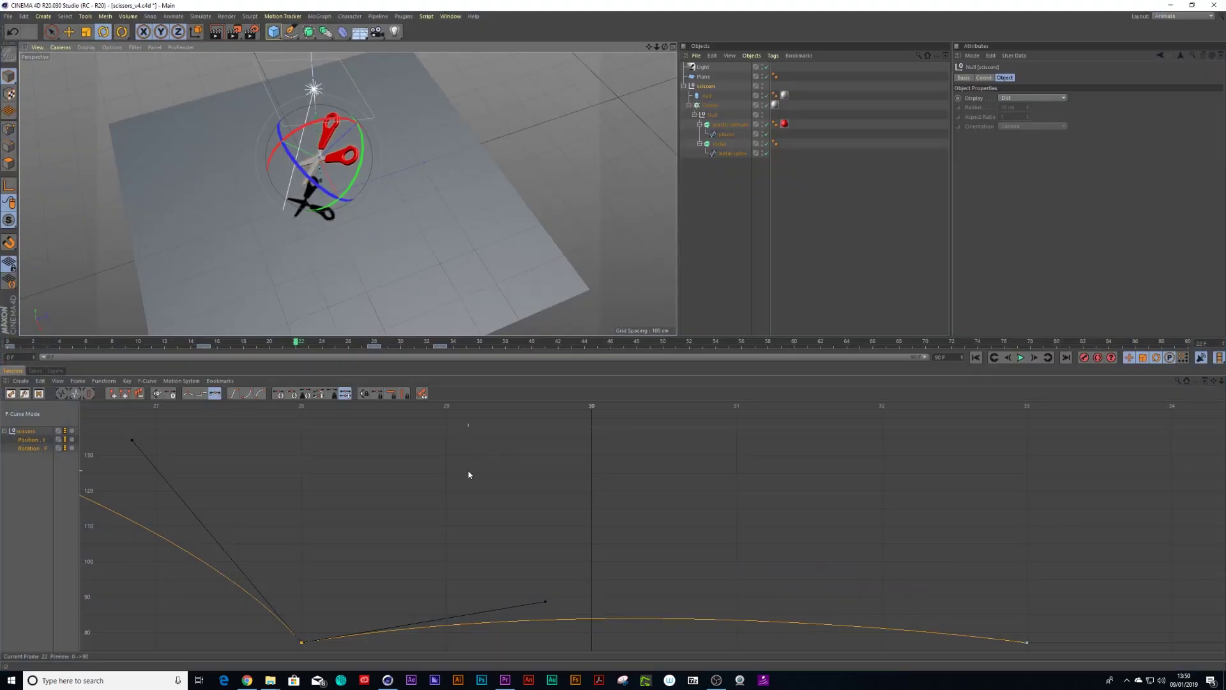
{"action": "left_click", "coordinate": [58, 383]}
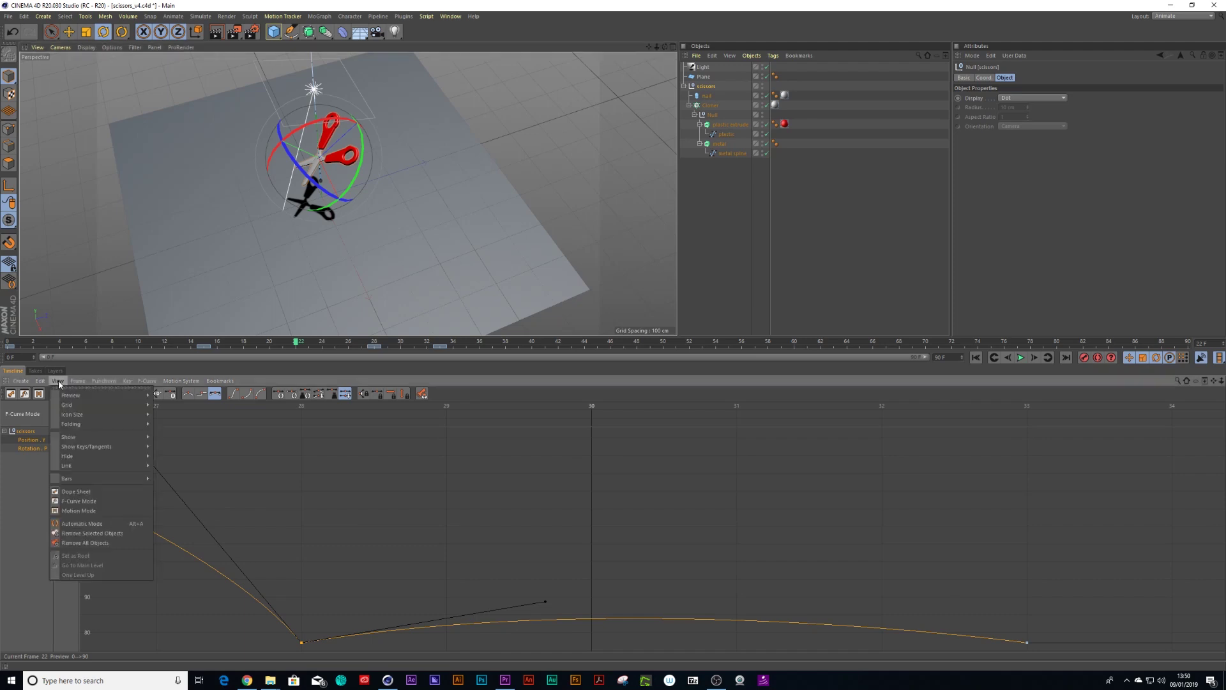
{"action": "left_click", "coordinate": [78, 528]}
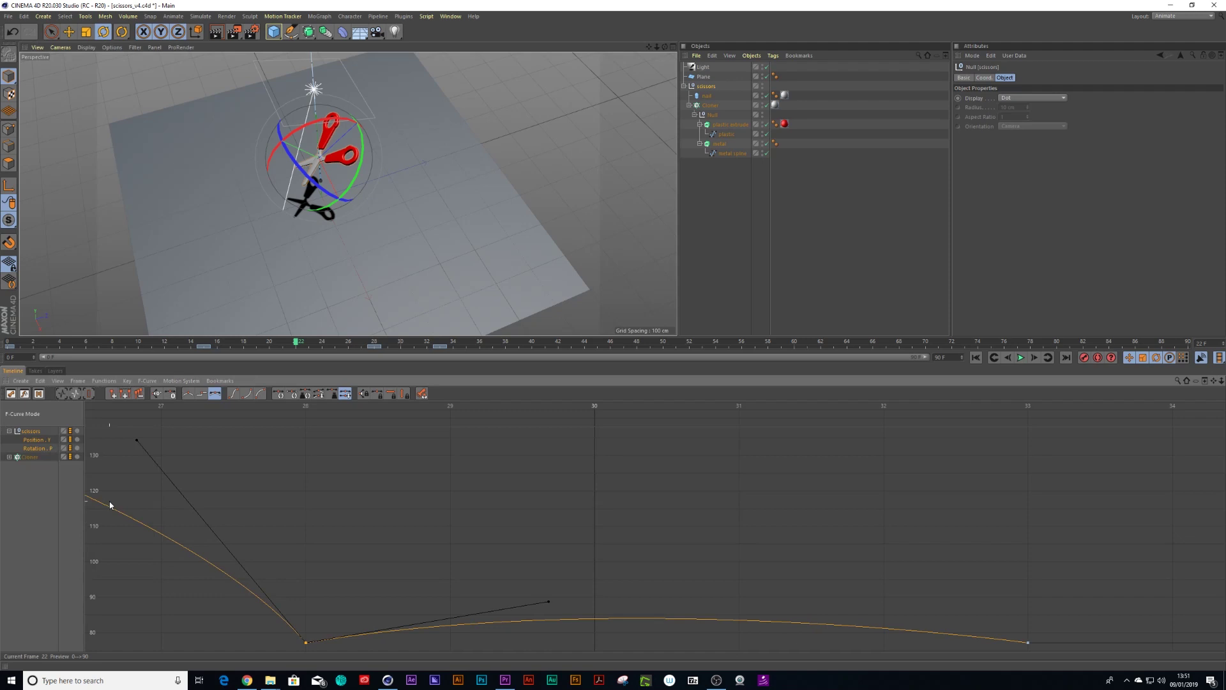
{"action": "key", "text": "ctrl+a"}
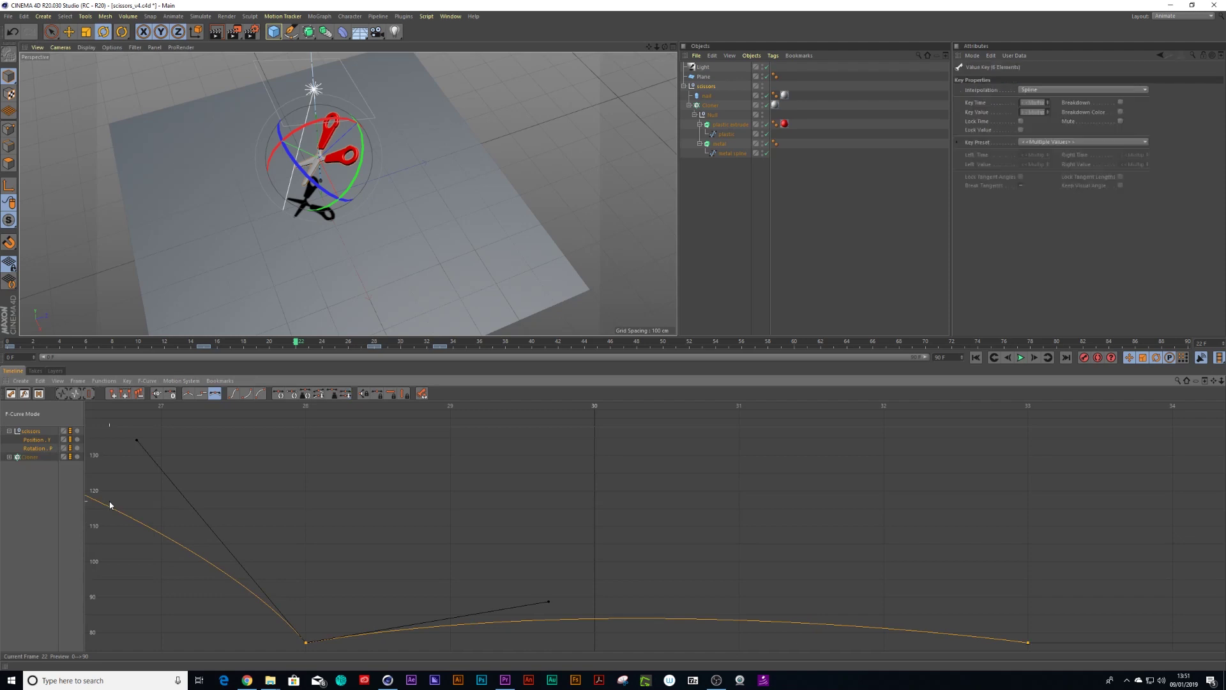
{"action": "key", "text": "h"}
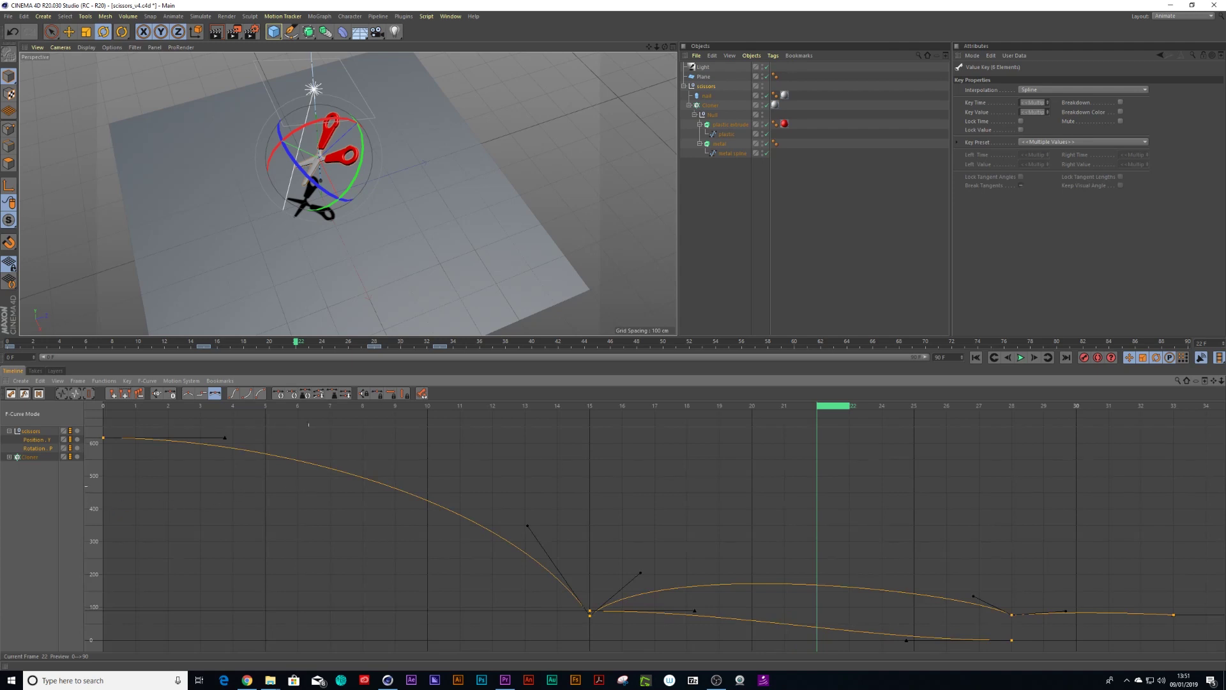
- Inspect the keys in the Dope Sheet up to frame 30 and isolate the scissors' Position Y track as an F-Curve
{"action": "right_click_drag", "start_coordinate": [308, 486], "coordinate": [304, 481], "text": "alt"}
{"action": "left_click", "coordinate": [26, 395]}
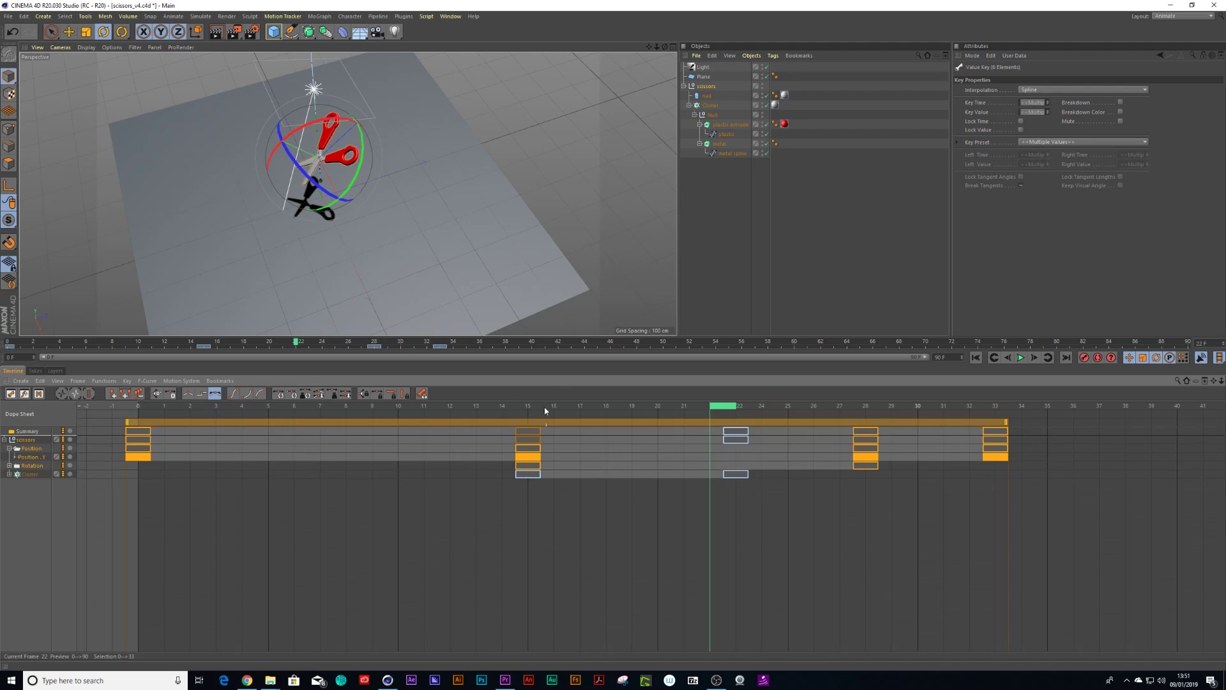
{"action": "left_click_drag", "start_coordinate": [544, 410], "coordinate": [913, 452]}
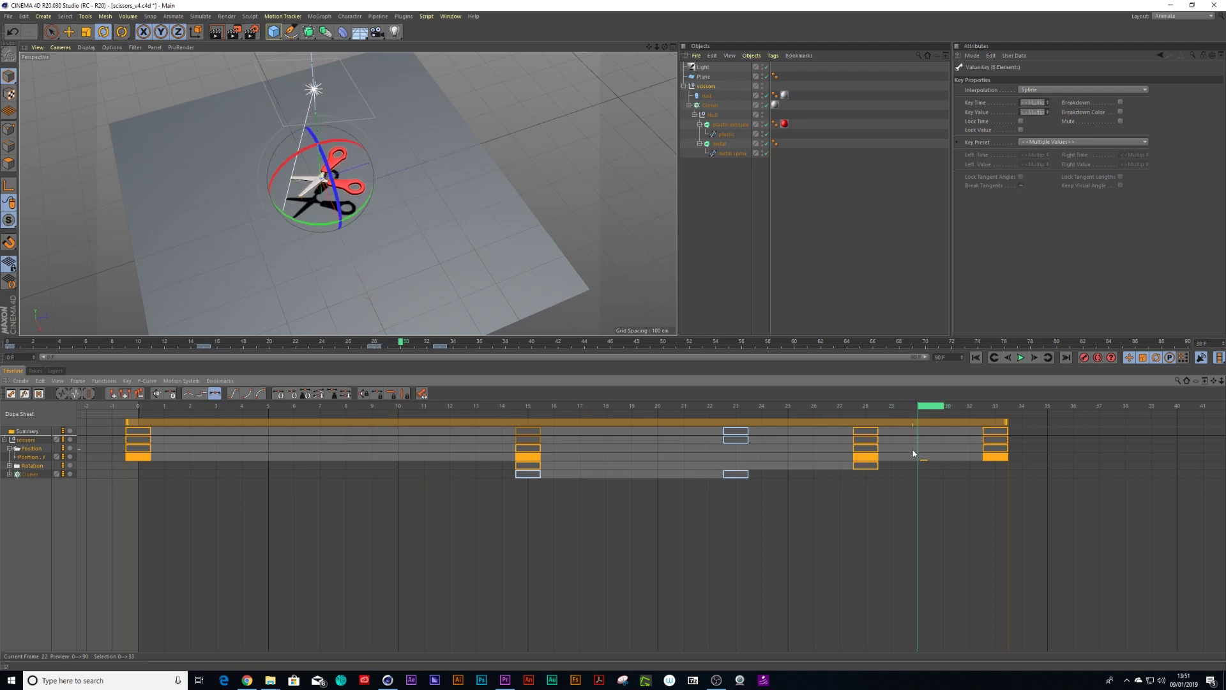
{"action": "left_click", "coordinate": [35, 457]}
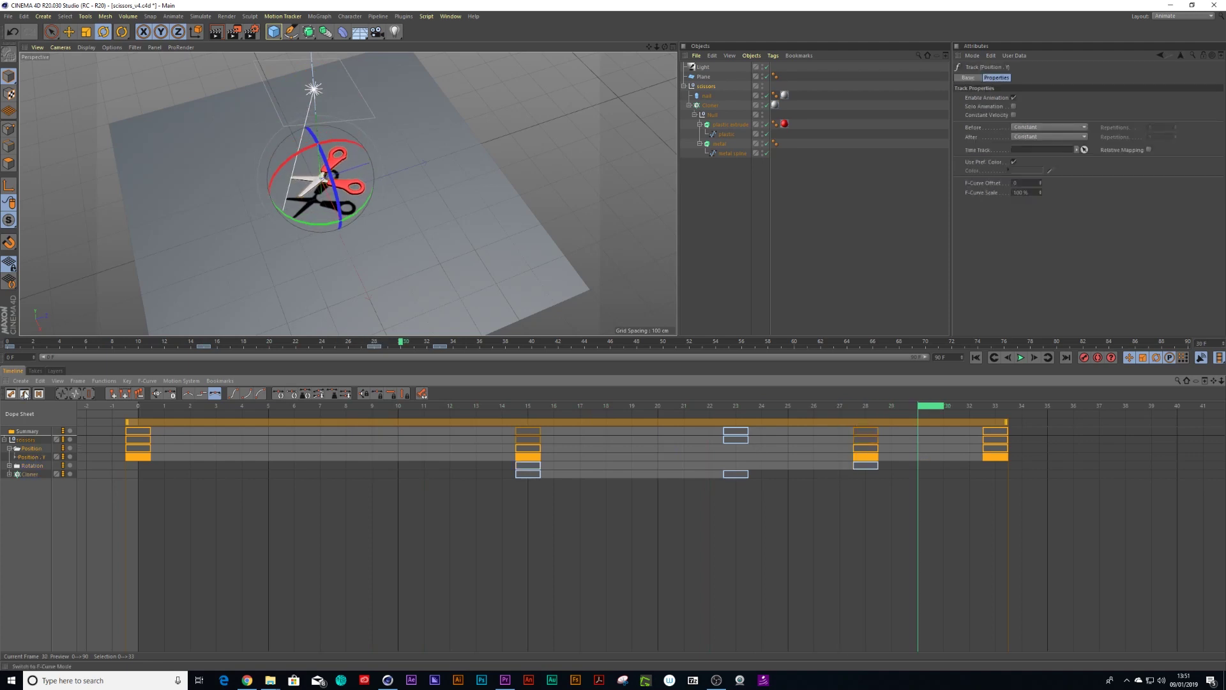
{"action": "key", "text": "Tab"}
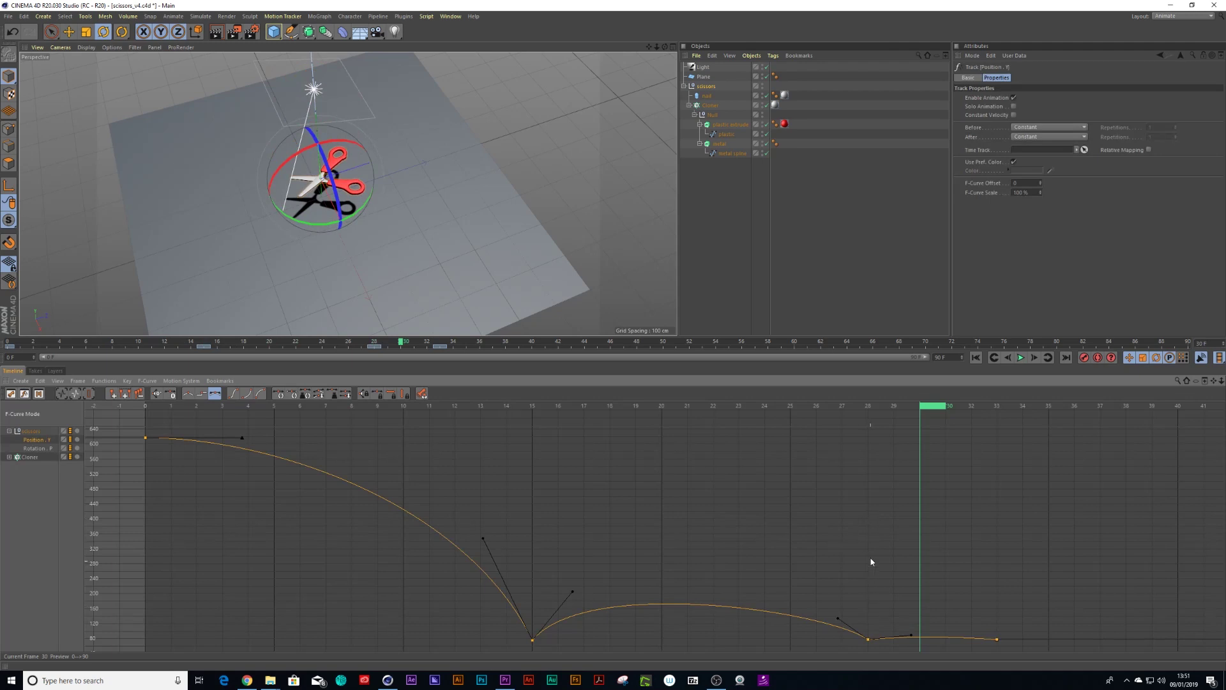
- Lower the scissors' Position Y keys at frames 28 and 33 to about 3 cm to rest them on the plane
{"action": "left_click_drag", "start_coordinate": [438, 414], "coordinate": [869, 502]}
{"action": "left_click_drag", "start_coordinate": [1009, 613], "coordinate": [852, 656]}
{"action": "left_click_drag", "start_coordinate": [326, 201], "coordinate": [298, 116], "text": "alt"}
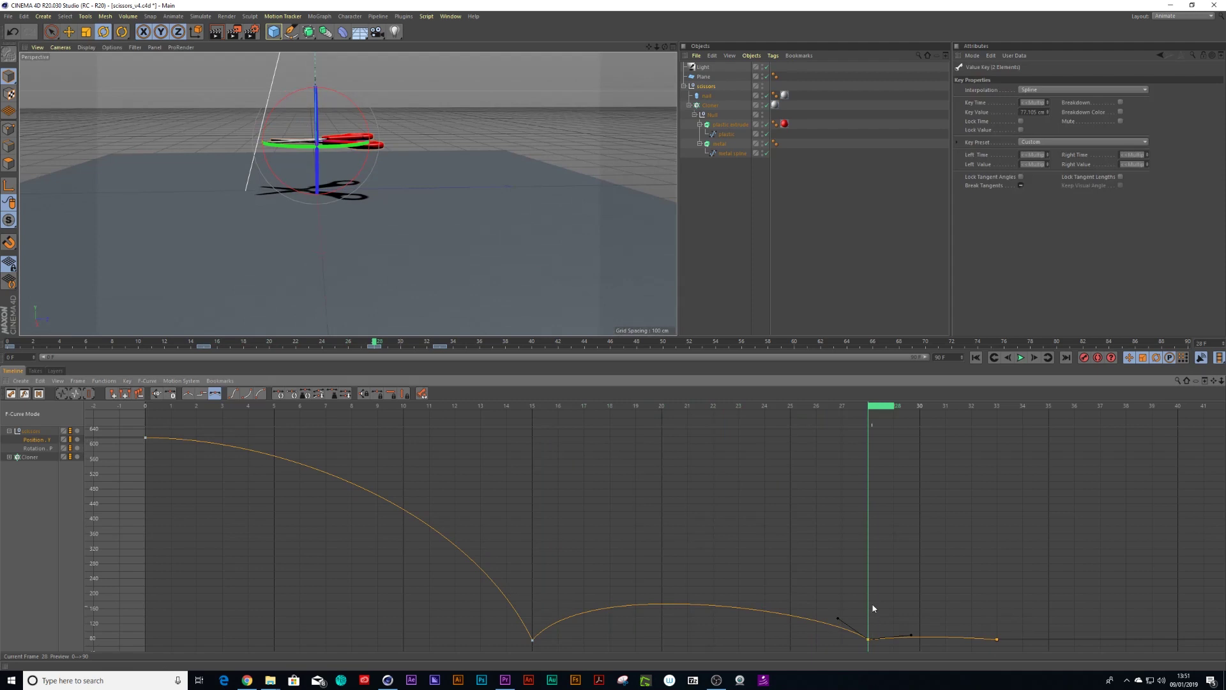
{"action": "right_click_drag", "start_coordinate": [885, 582], "coordinate": [883, 599], "text": "alt"}
{"action": "middle_click_drag", "start_coordinate": [888, 581], "coordinate": [732, 428], "text": "alt"}
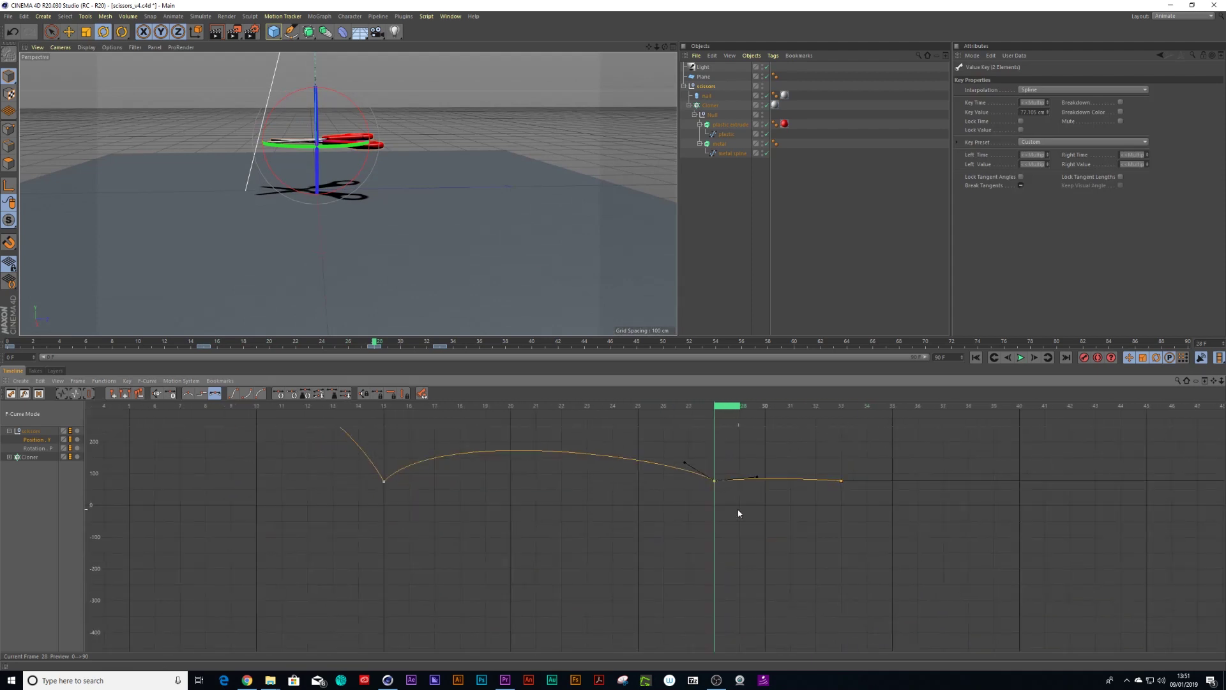
{"action": "left_click_drag", "start_coordinate": [715, 483], "coordinate": [716, 505]}
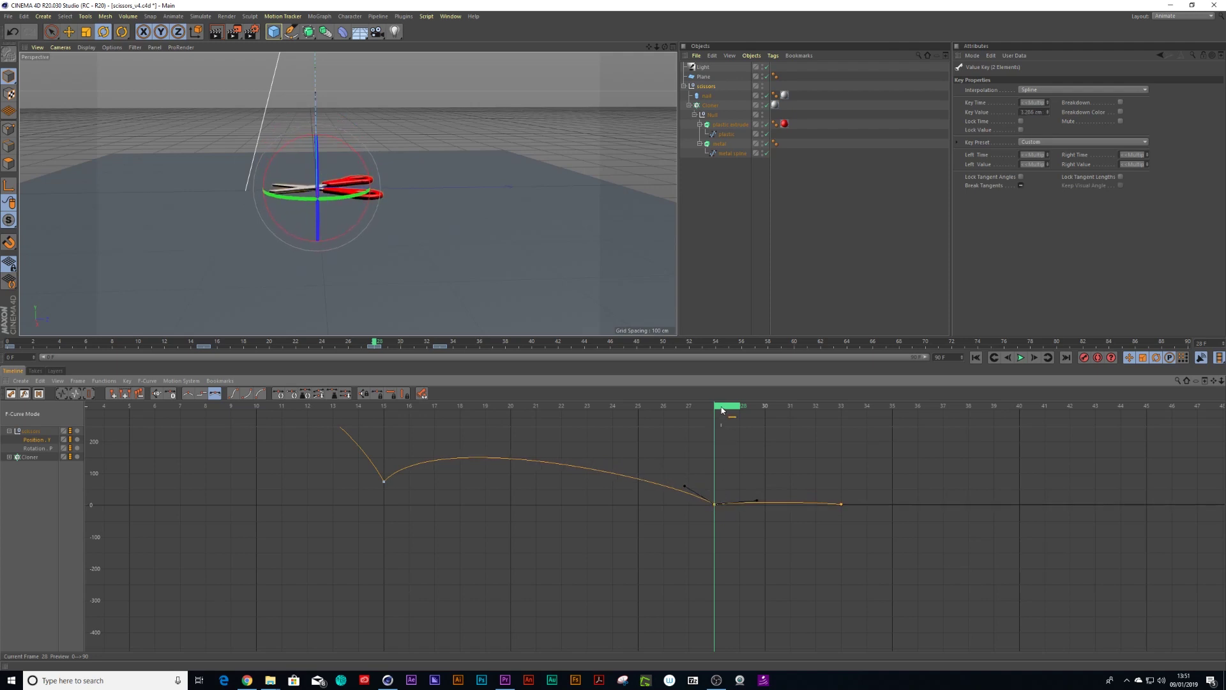
- Scrub back through the drop and play the animation to check the lowered landing
{"action": "left_click_drag", "start_coordinate": [722, 410], "coordinate": [313, 437]}
{"action": "key", "text": "h"}
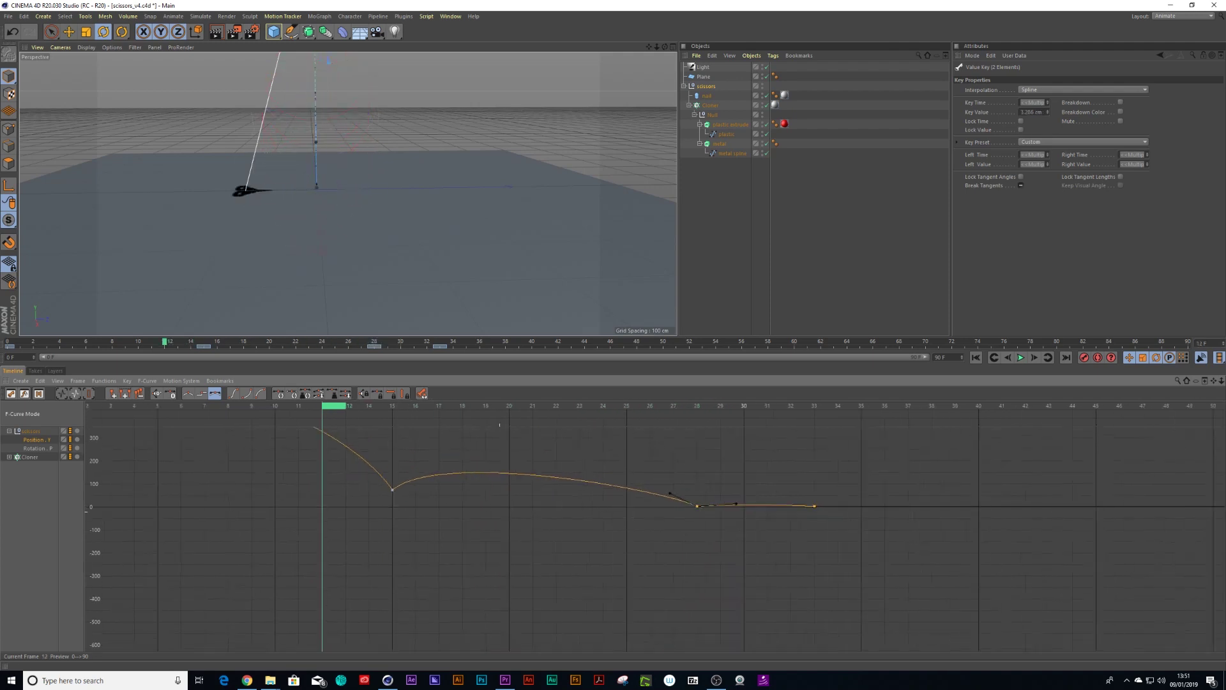
{"action": "left_click_drag", "start_coordinate": [354, 409], "coordinate": [171, 419]}
{"action": "key", "text": "F8"}
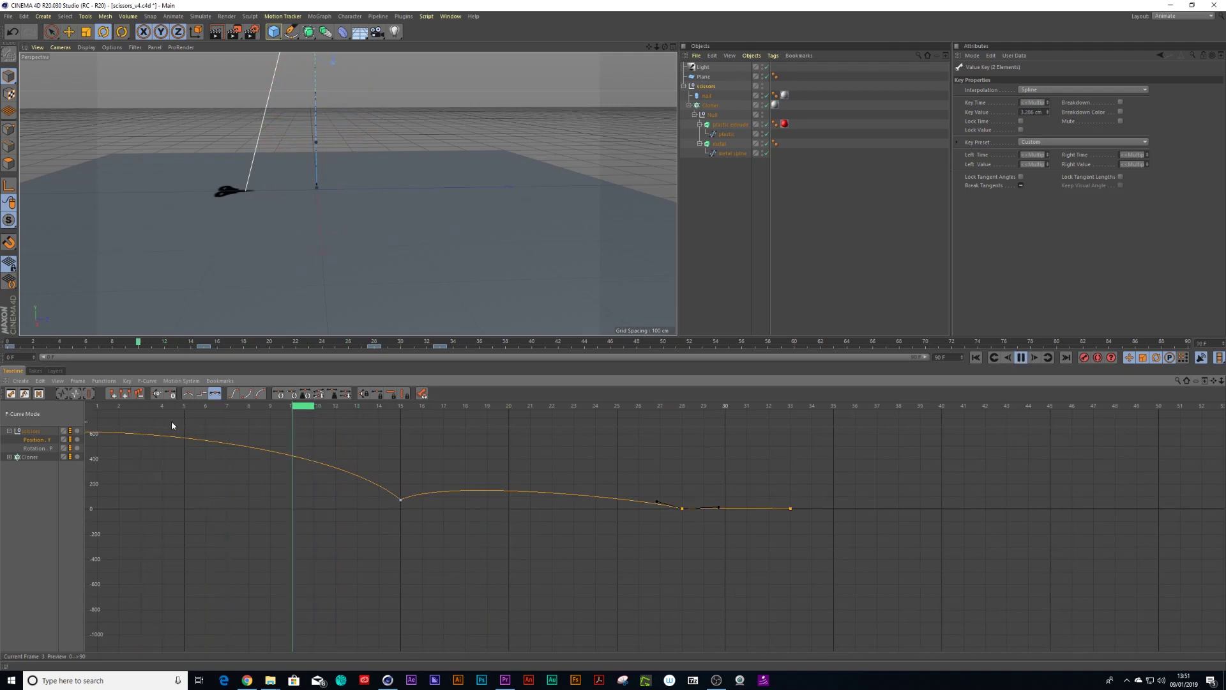
{"action": "left_click_drag", "start_coordinate": [390, 410], "coordinate": [761, 450]}
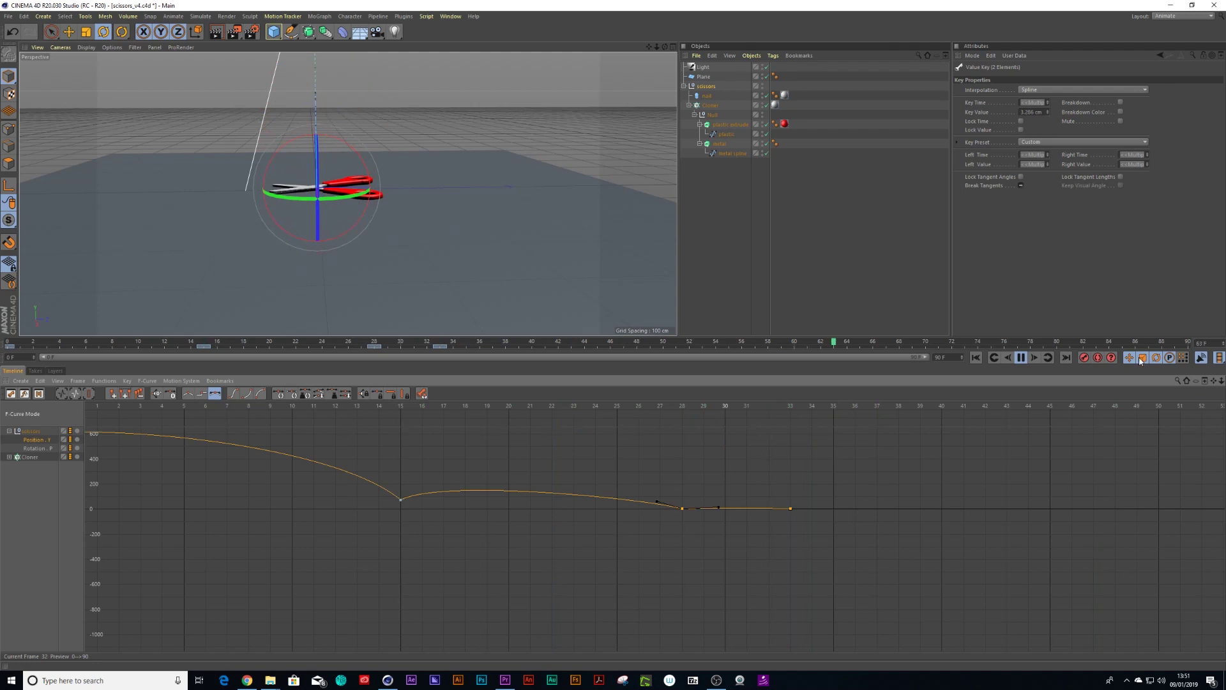
{"action": "key", "text": "F8"}
- Check the scissors' height above the plane up to frame 30 in the front view and return to the perspective view
{"action": "left_click", "coordinate": [673, 47]}
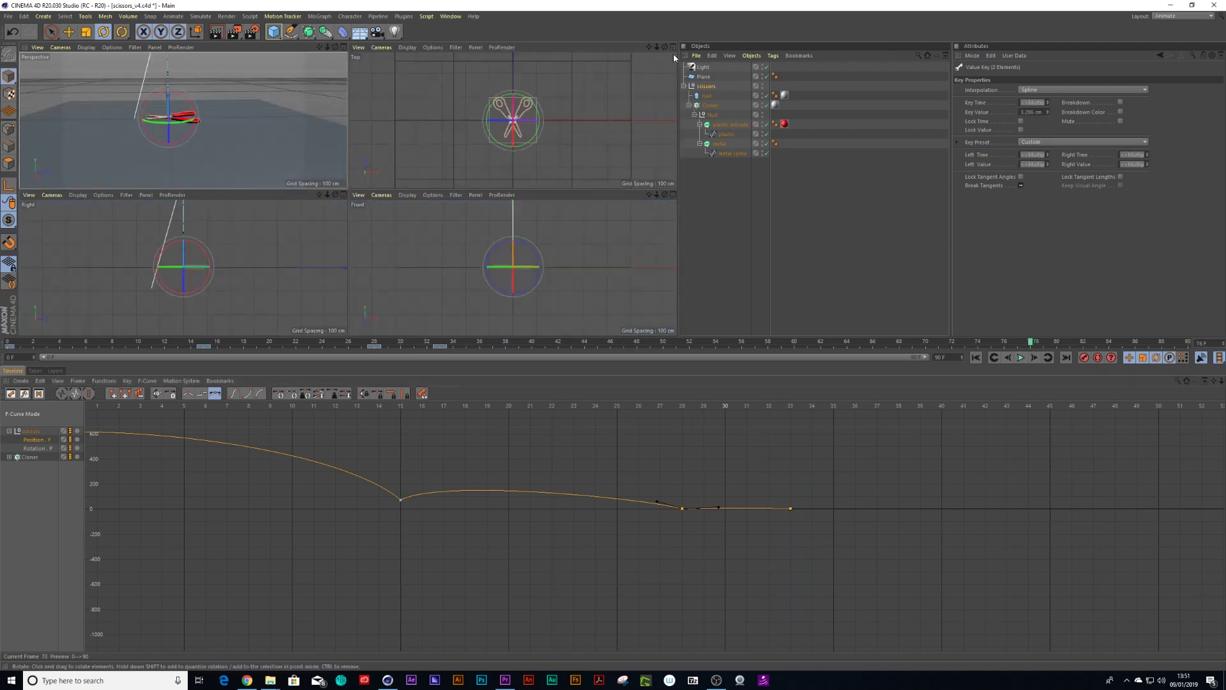
{"action": "left_click", "coordinate": [555, 294]}
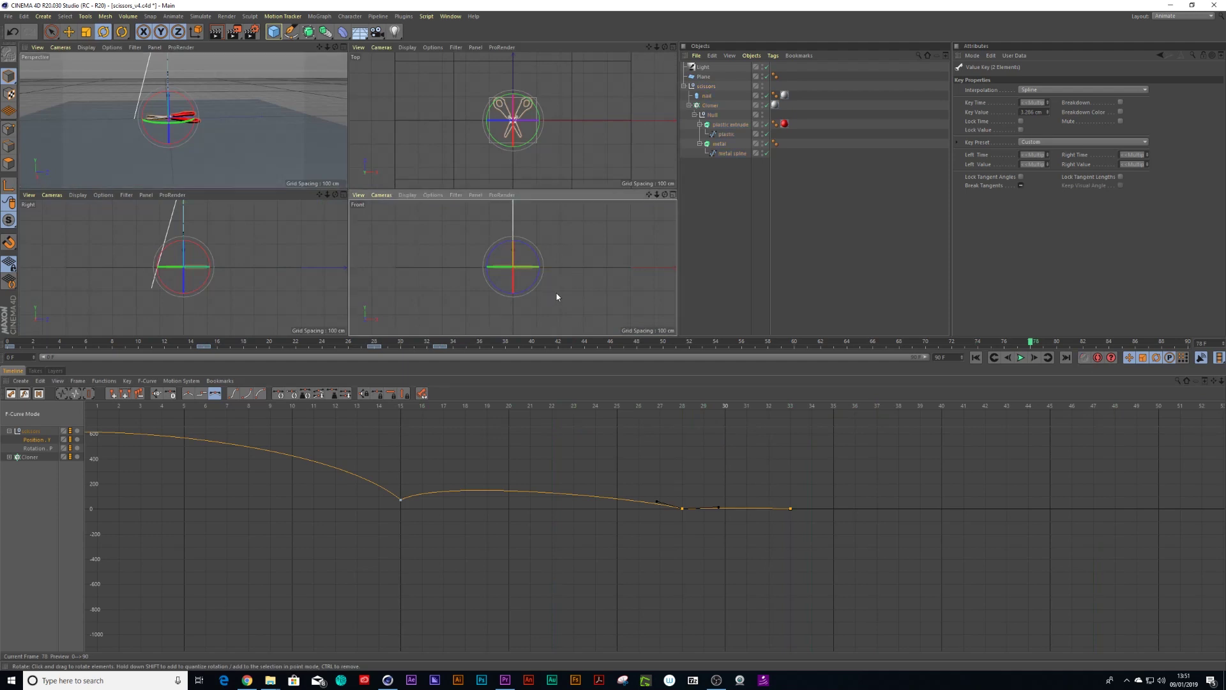
{"action": "right_click_drag", "start_coordinate": [530, 267], "coordinate": [605, 265], "text": "alt"}
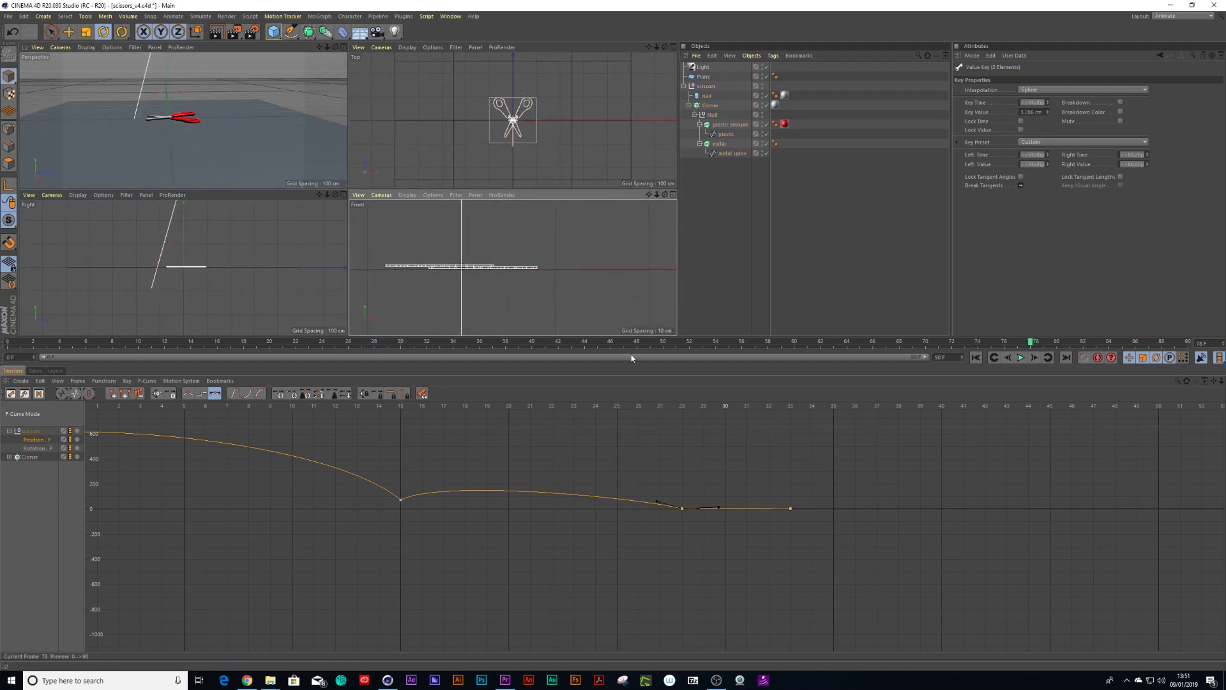
{"action": "left_click_drag", "start_coordinate": [616, 410], "coordinate": [567, 416]}
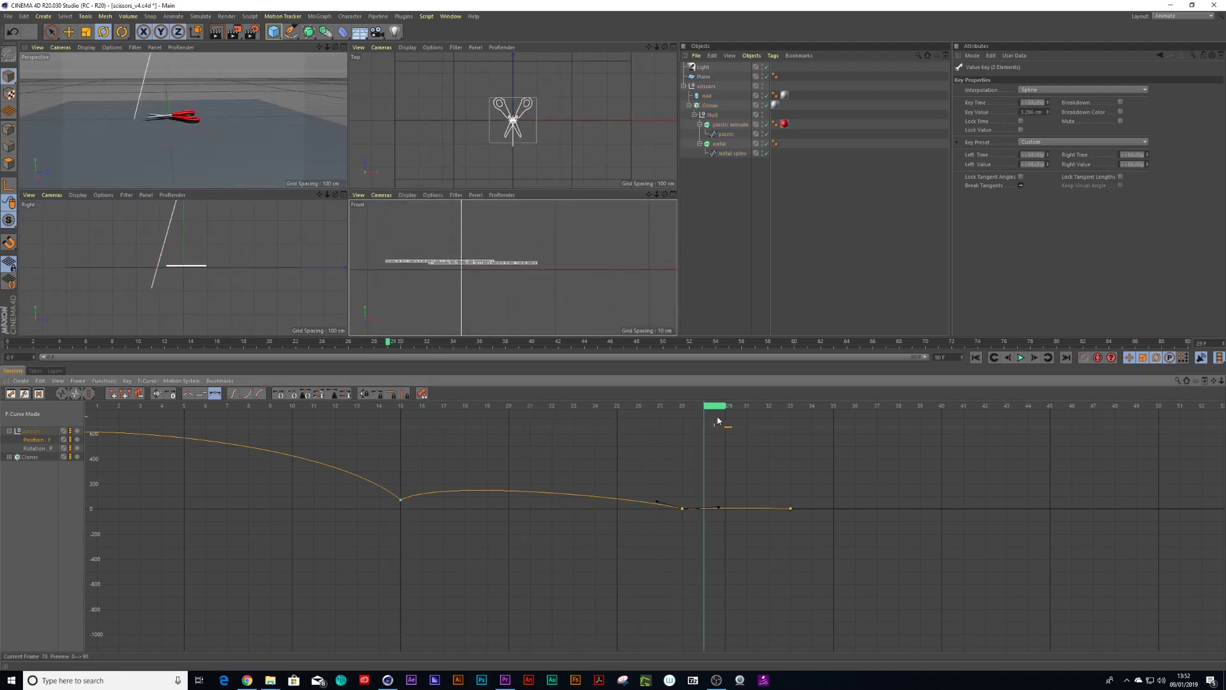
{"action": "left_click_drag", "start_coordinate": [718, 420], "coordinate": [736, 412]}
{"action": "left_click", "coordinate": [673, 47]}
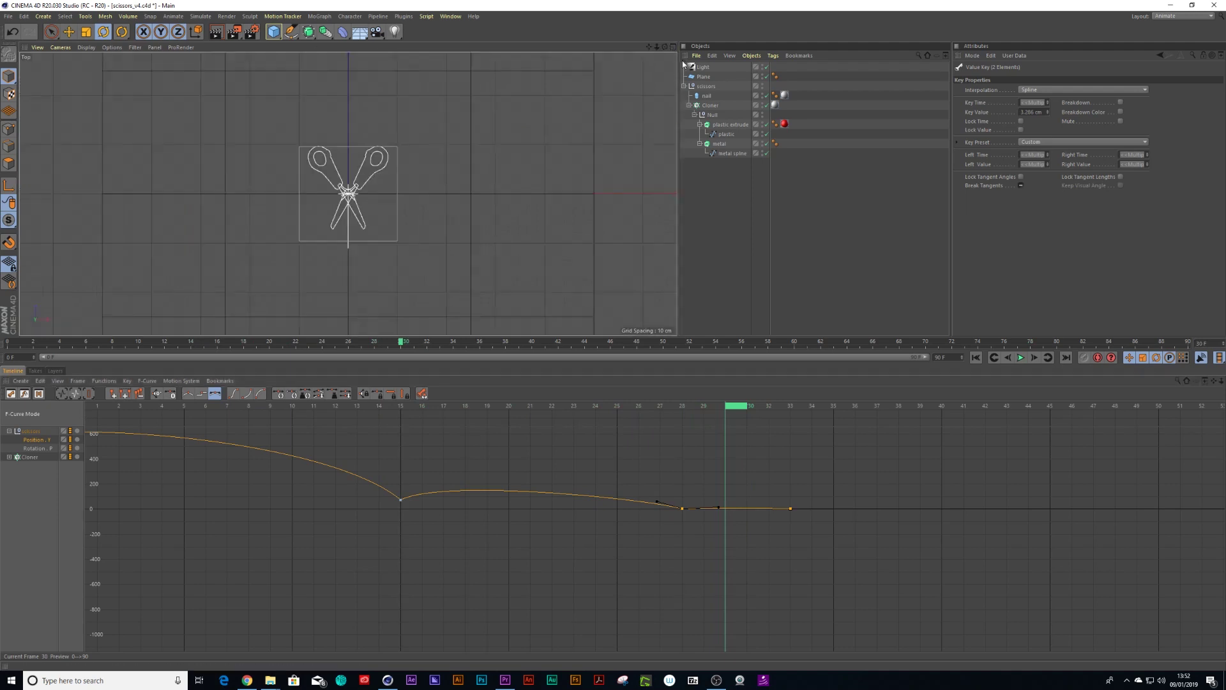
{"action": "left_click", "coordinate": [672, 47]}
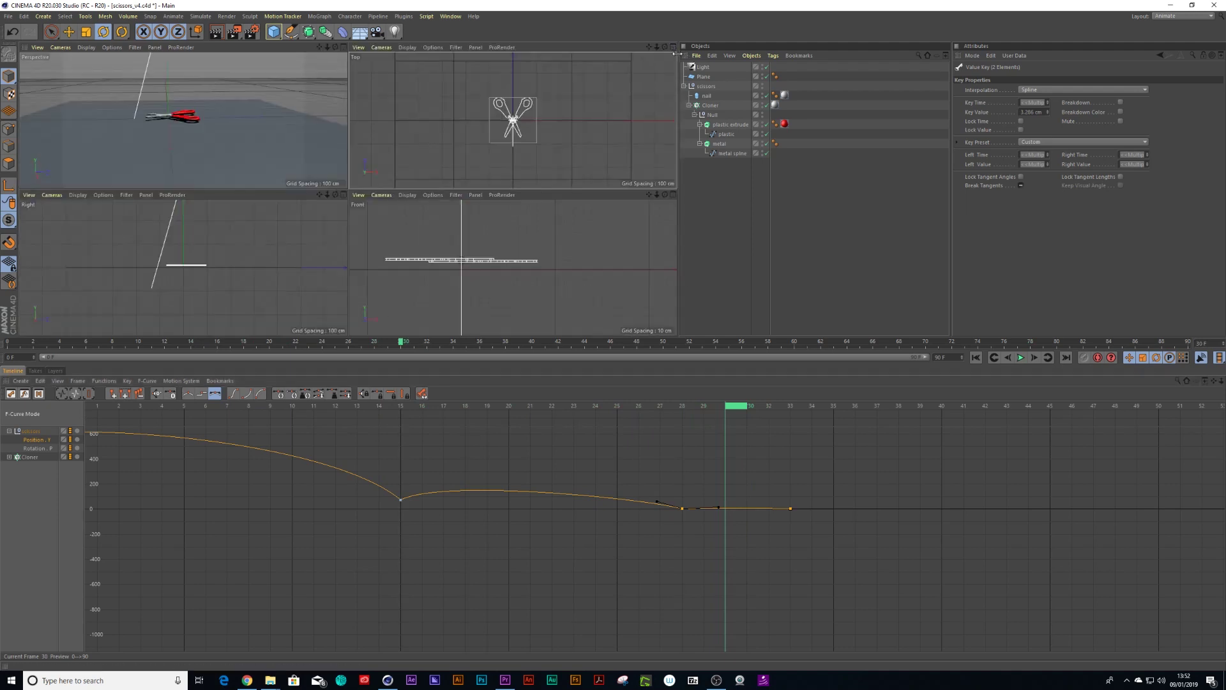
{"action": "left_click", "coordinate": [343, 47]}
- Switch to the custom user layout, play the animation from the start and scrub to frame 22 to review the bounce
{"action": "left_click", "coordinate": [1157, 16]}
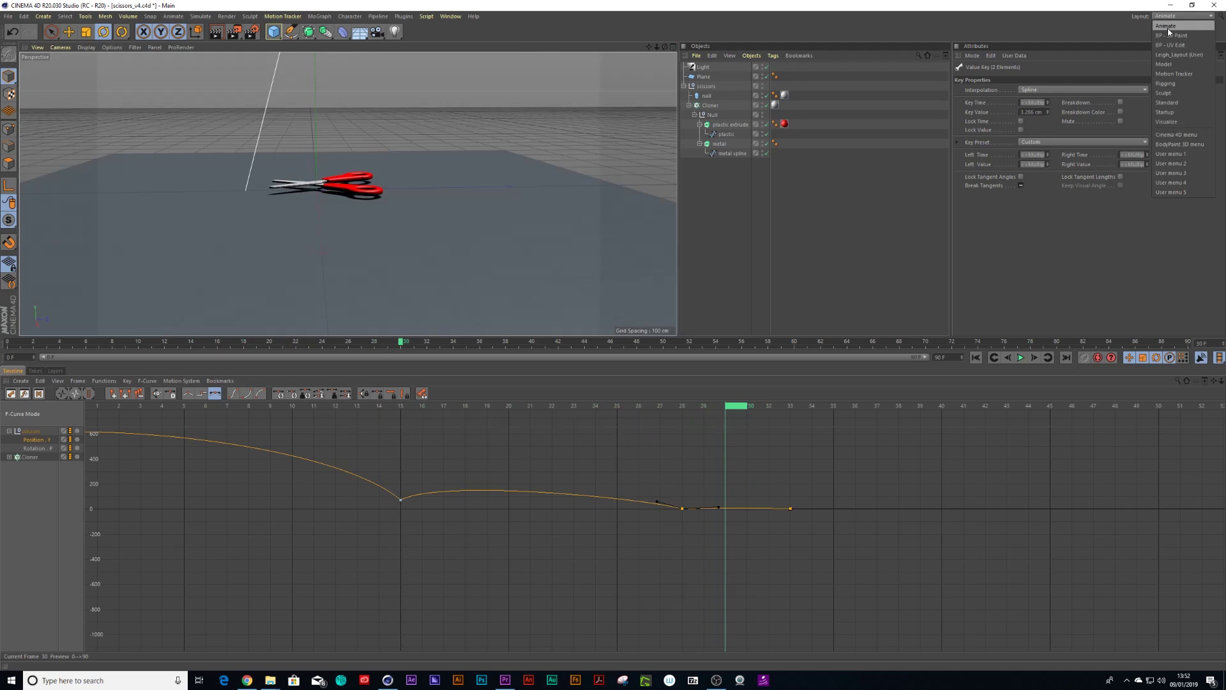
{"action": "left_click", "coordinate": [1178, 56]}
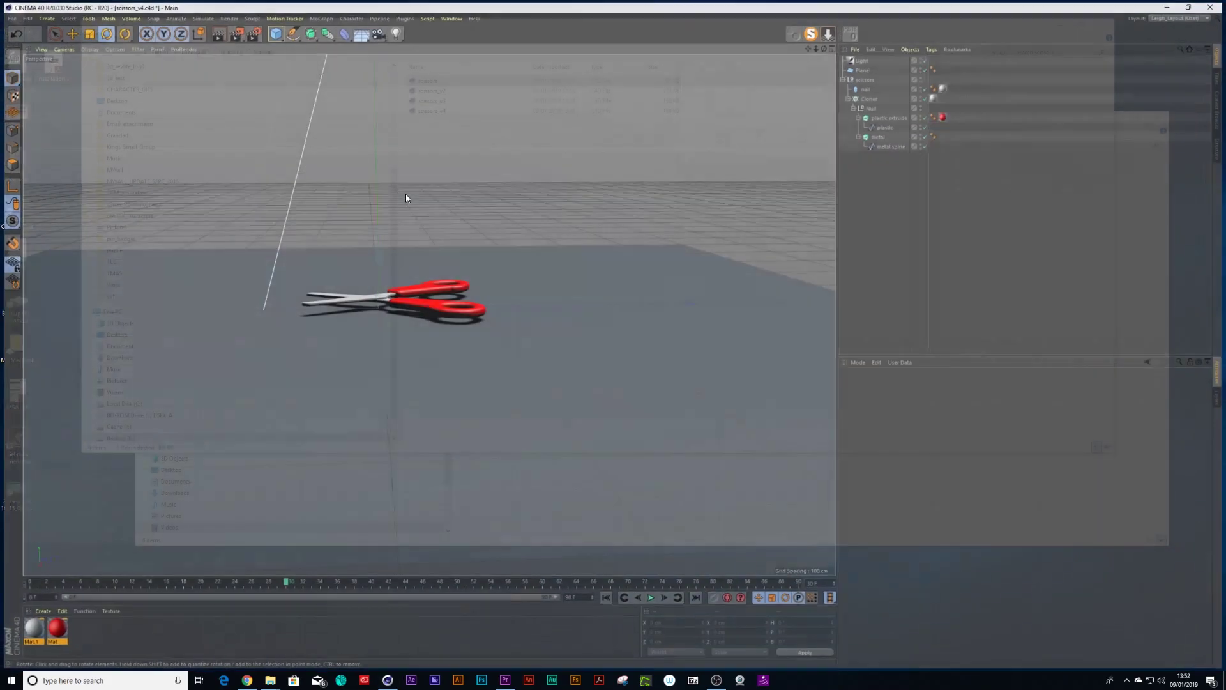
{"action": "left_click_drag", "start_coordinate": [445, 317], "coordinate": [476, 354], "text": "alt"}
{"action": "left_click_drag", "start_coordinate": [149, 584], "coordinate": [5, 594]}
{"action": "key", "text": "F8"}
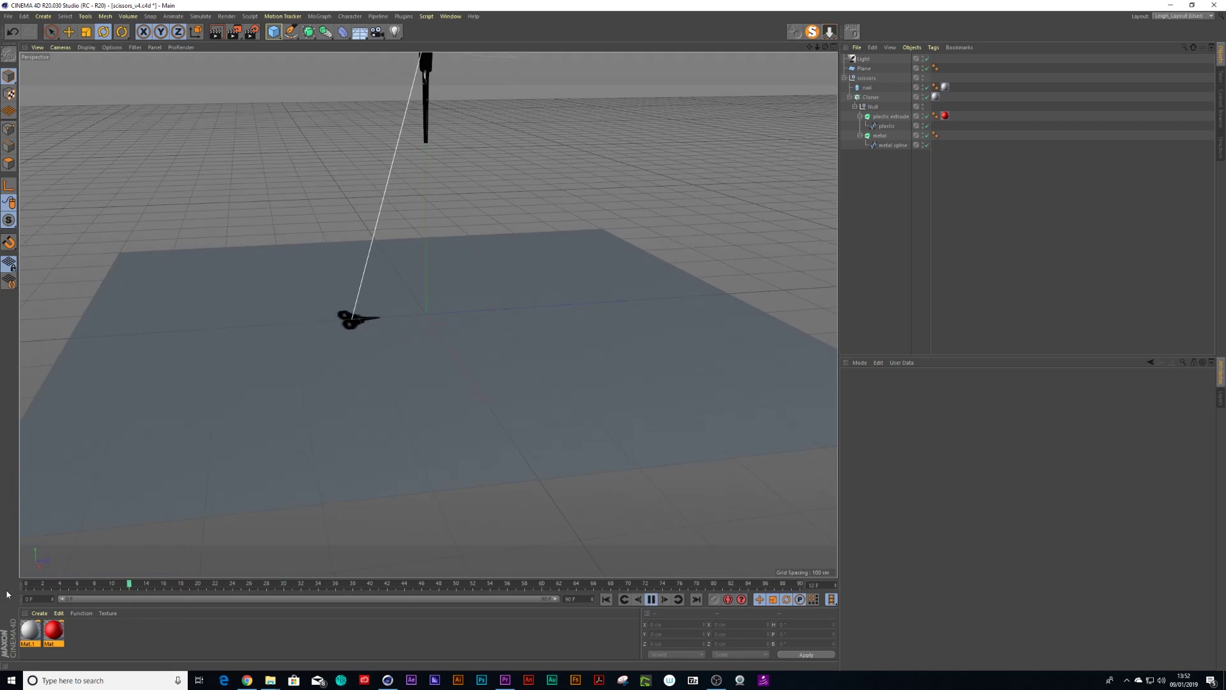
{"action": "left_click", "coordinate": [650, 598]}
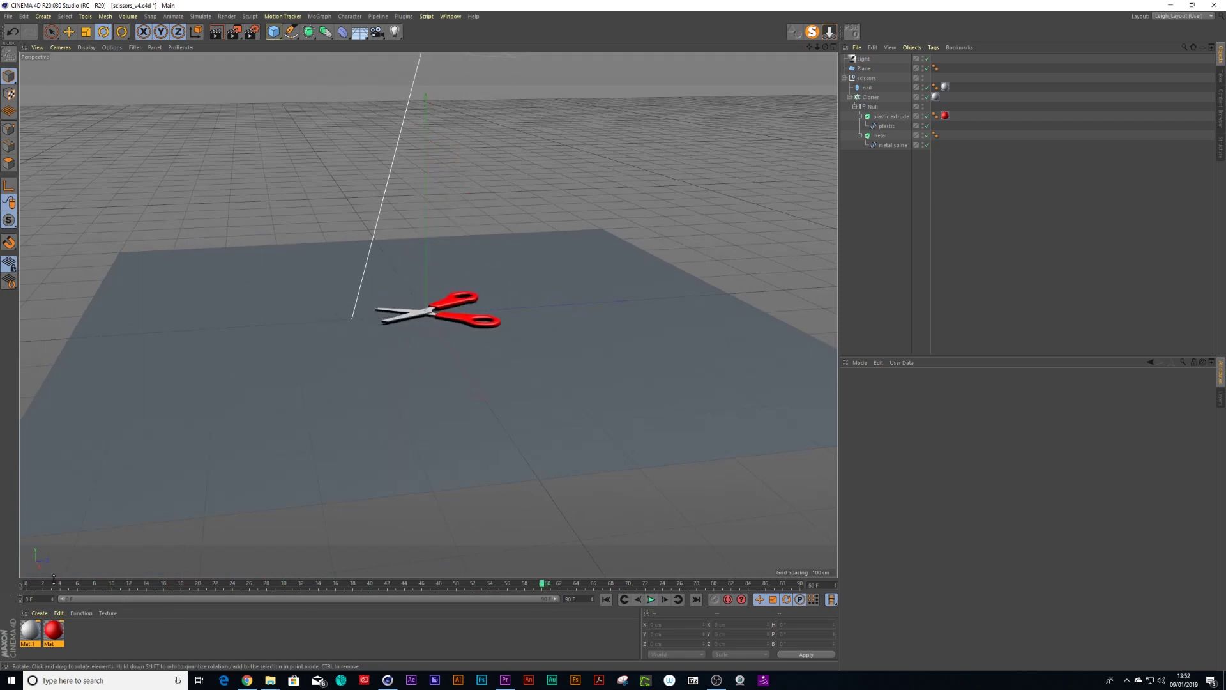
{"action": "mouse_move", "coordinate": [108, 584]}
{"action": "left_mouse_down"}
{"action": "mouse_move", "coordinate": [186, 606]}
{"action": "mouse_move", "coordinate": [109, 609]}
{"action": "mouse_move", "coordinate": [257, 614]}
{"action": "mouse_move", "coordinate": [111, 614]}
{"action": "mouse_move", "coordinate": [213, 618]}
{"action": "left_mouse_up"}
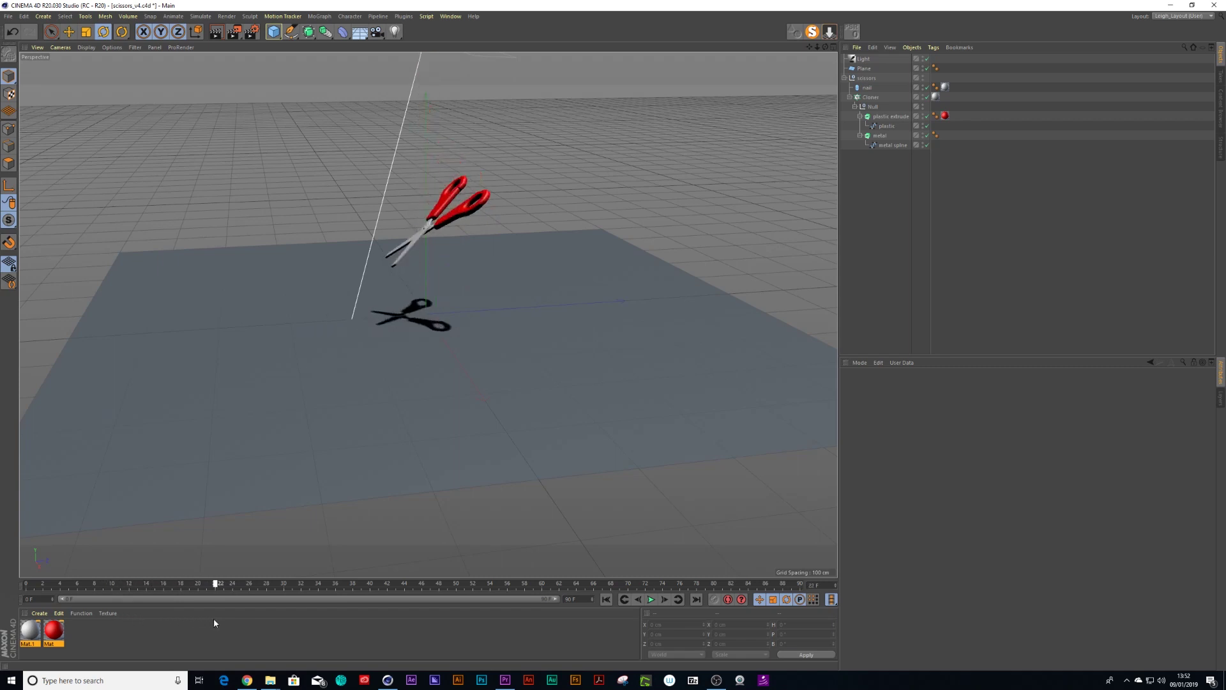
- Try and undo a shift of the scissors null along Z, and keyframe its X position at frame 15
{"action": "left_click", "coordinate": [864, 78]}
{"action": "left_click", "coordinate": [870, 385]}
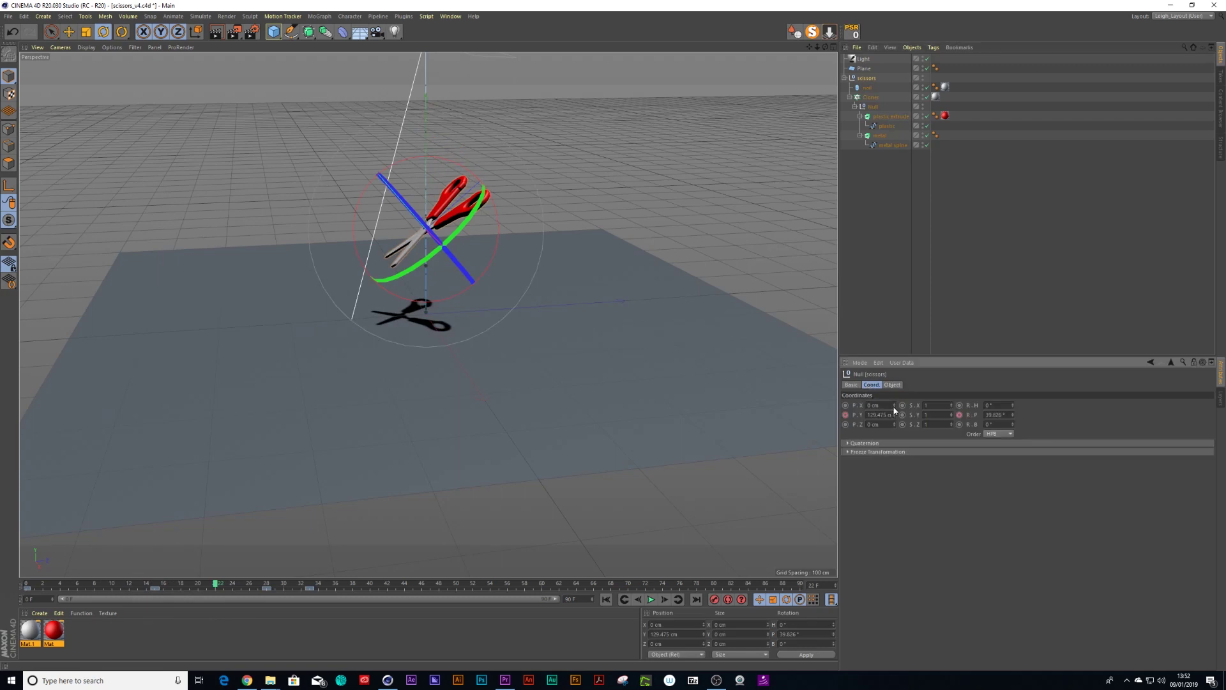
{"action": "left_click_drag", "start_coordinate": [894, 404], "coordinate": [894, 421]}
{"action": "key", "text": "ctrl+z"}
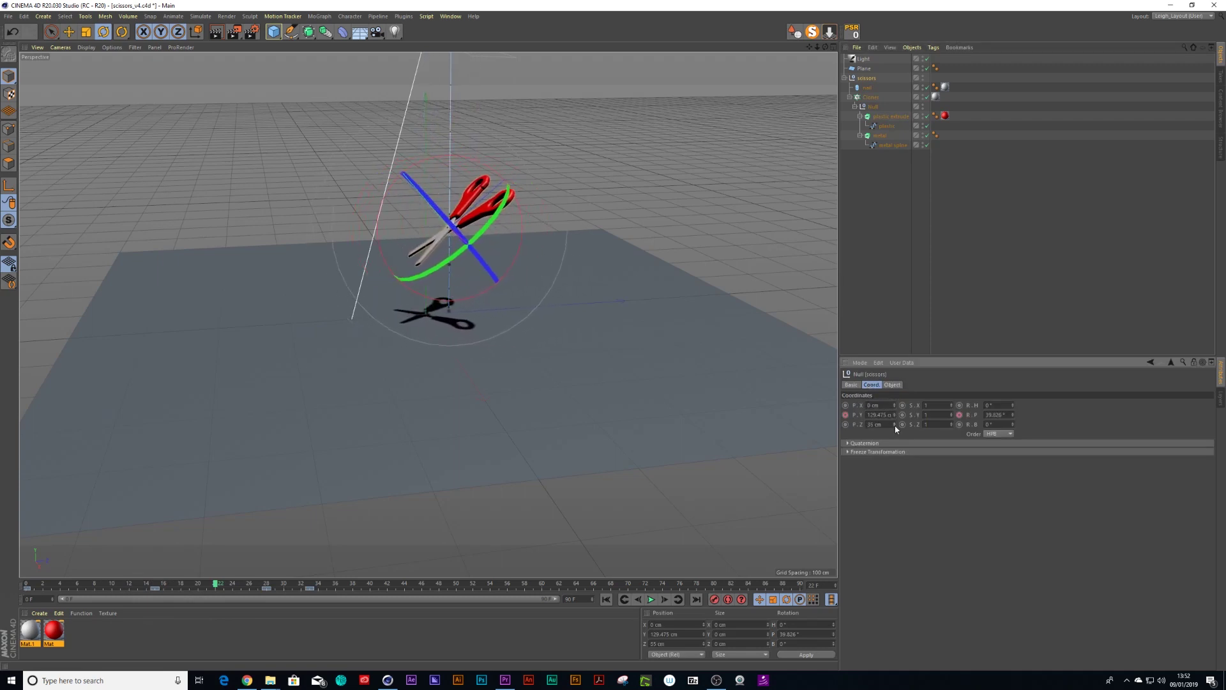
{"action": "left_click_drag", "start_coordinate": [217, 584], "coordinate": [152, 594]}
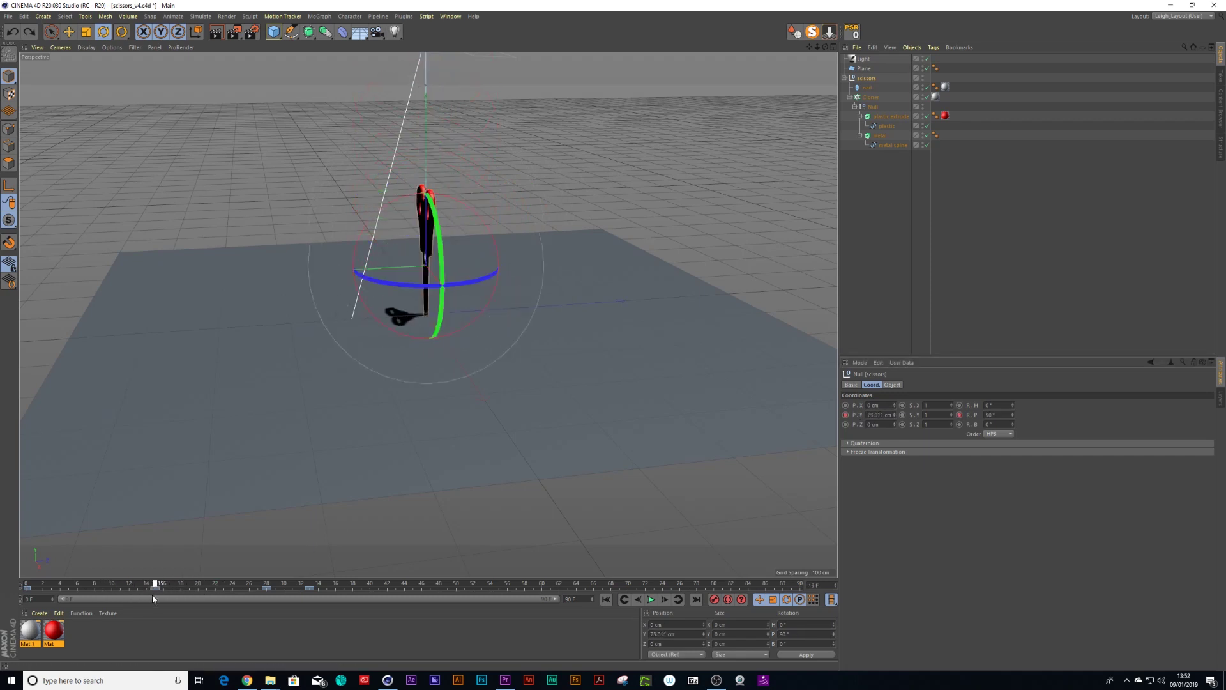
{"action": "left_click", "coordinate": [844, 407], "text": "ctrl"}
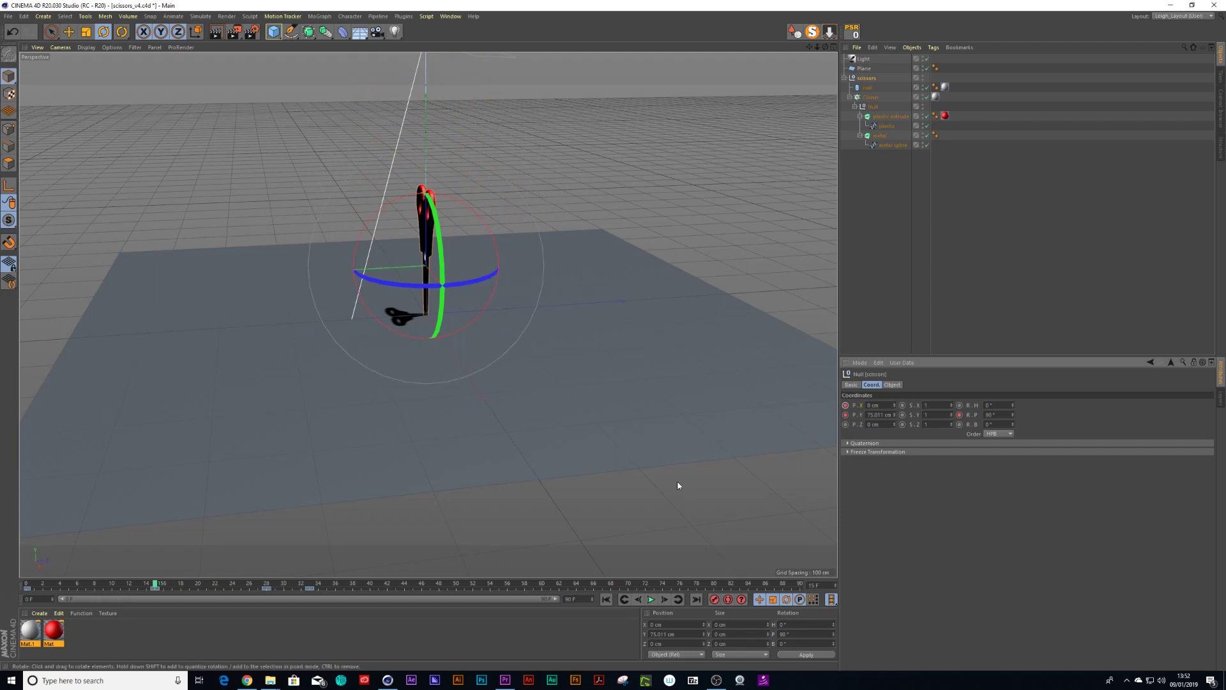
- Keyframe the scissors null's X position at 120 cm on frame 33 to add sideways movement to the landing
{"action": "left_click_drag", "start_coordinate": [155, 585], "coordinate": [309, 592]}
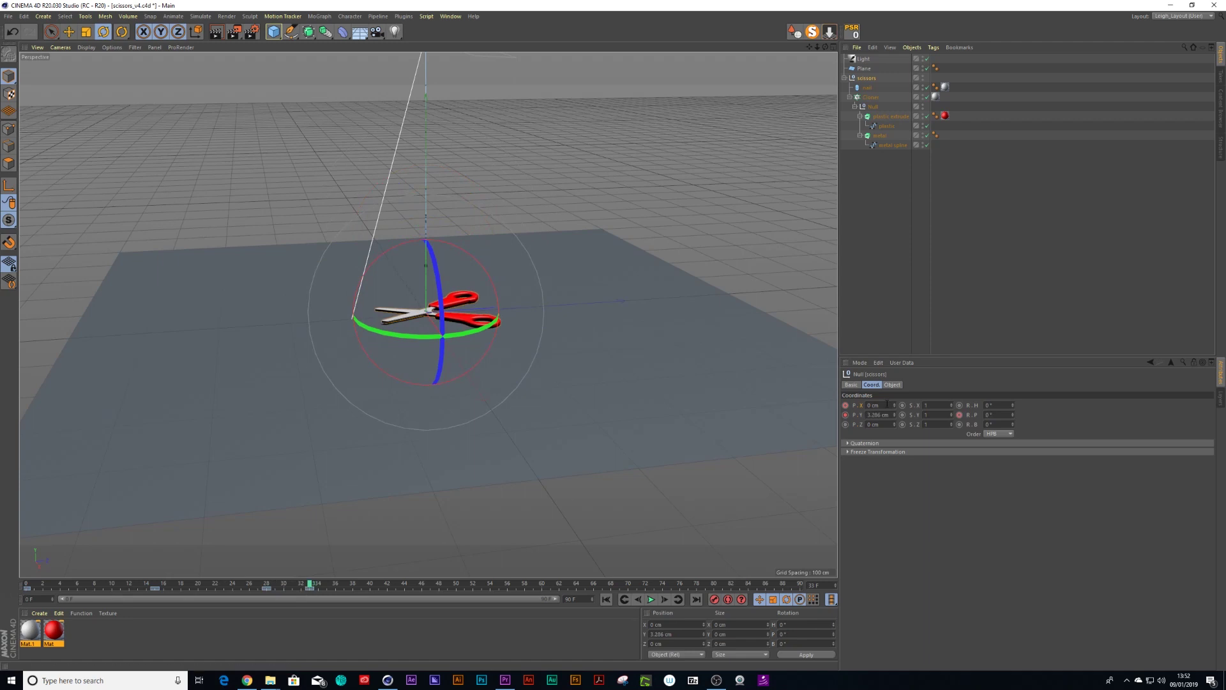
{"action": "left_click_drag", "start_coordinate": [894, 406], "coordinate": [932, 406]}
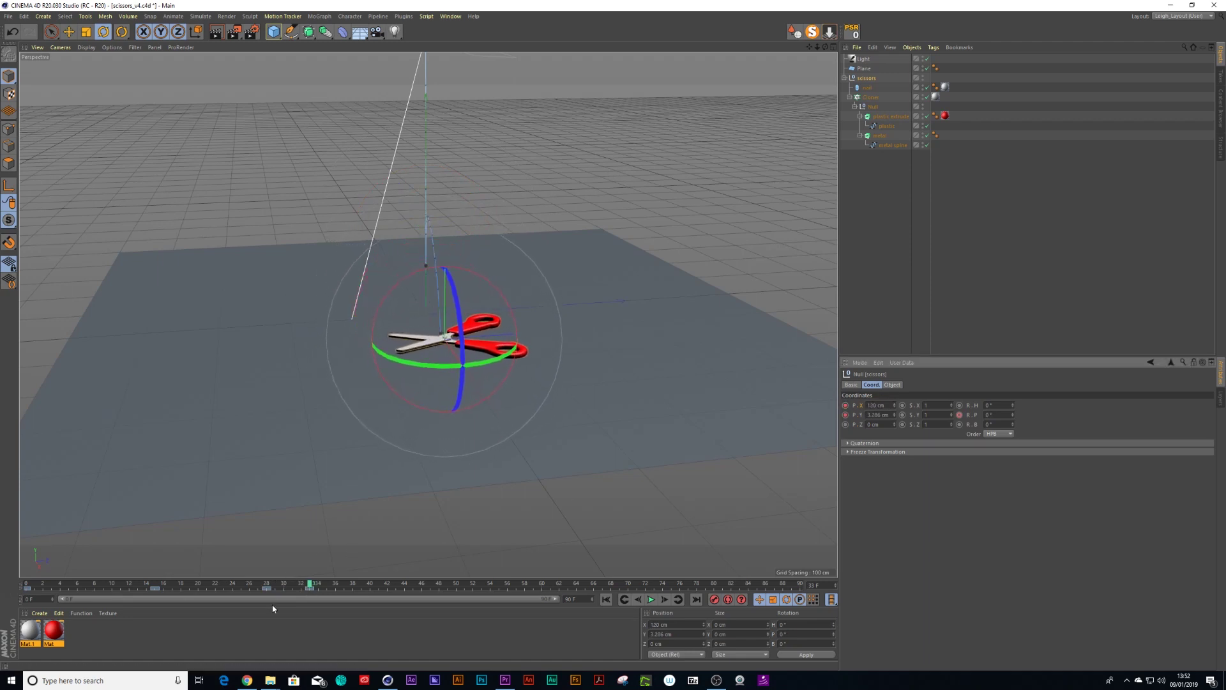
{"action": "right_click", "coordinate": [845, 406]}
{"action": "mouse_move", "coordinate": [872, 414]}
{"action": "left_click", "coordinate": [937, 504]}
{"action": "left_click_drag", "start_coordinate": [554, 329], "coordinate": [578, 312], "text": "alt"}
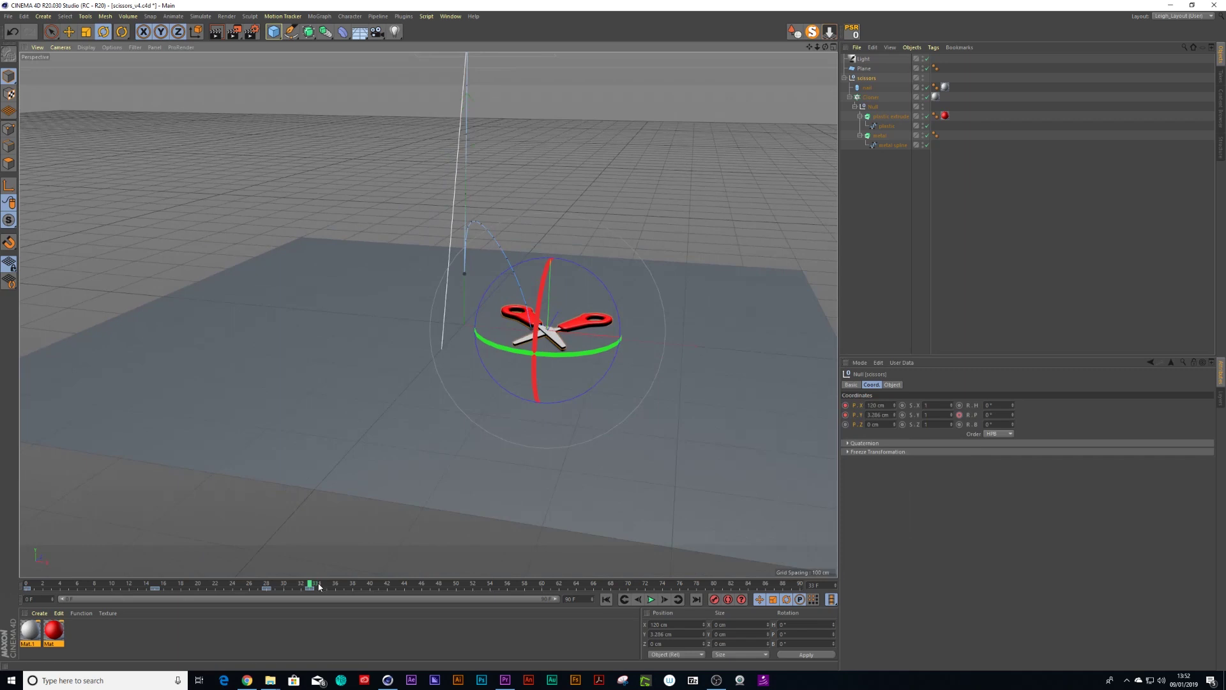
- Go to frame 36, open the F-curves of the scissors null and isolate its pitch rotation curve
{"action": "left_click_drag", "start_coordinate": [319, 586], "coordinate": [332, 625]}
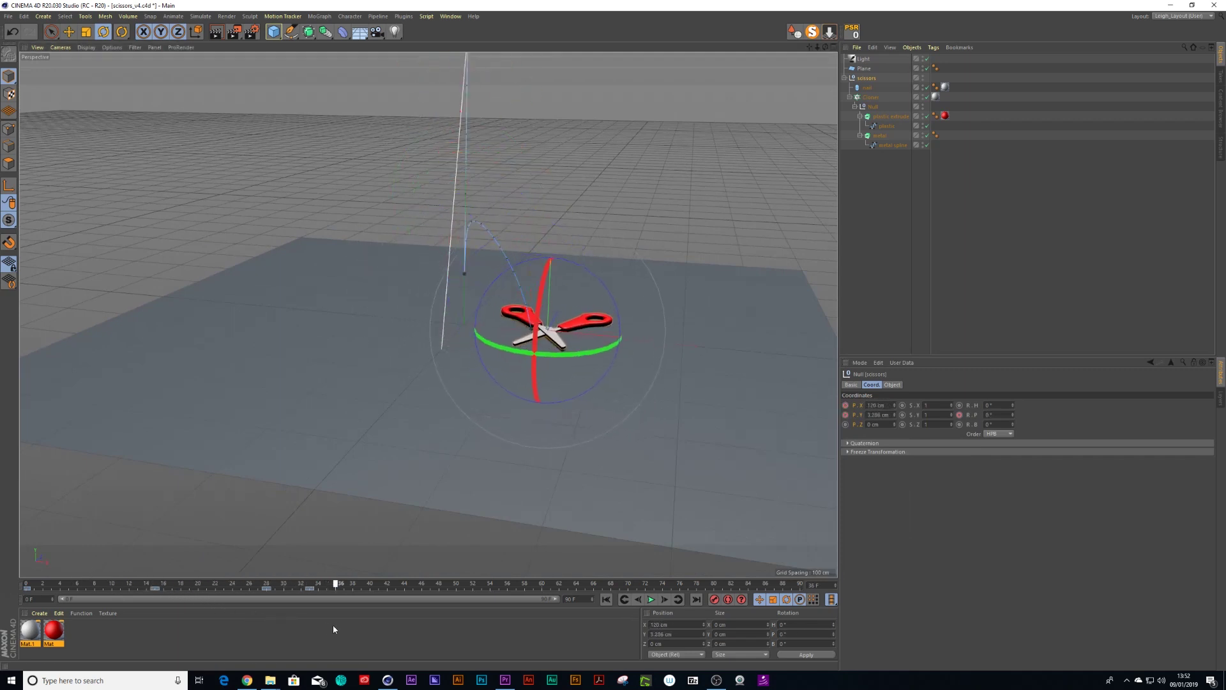
{"action": "right_click", "coordinate": [846, 405]}
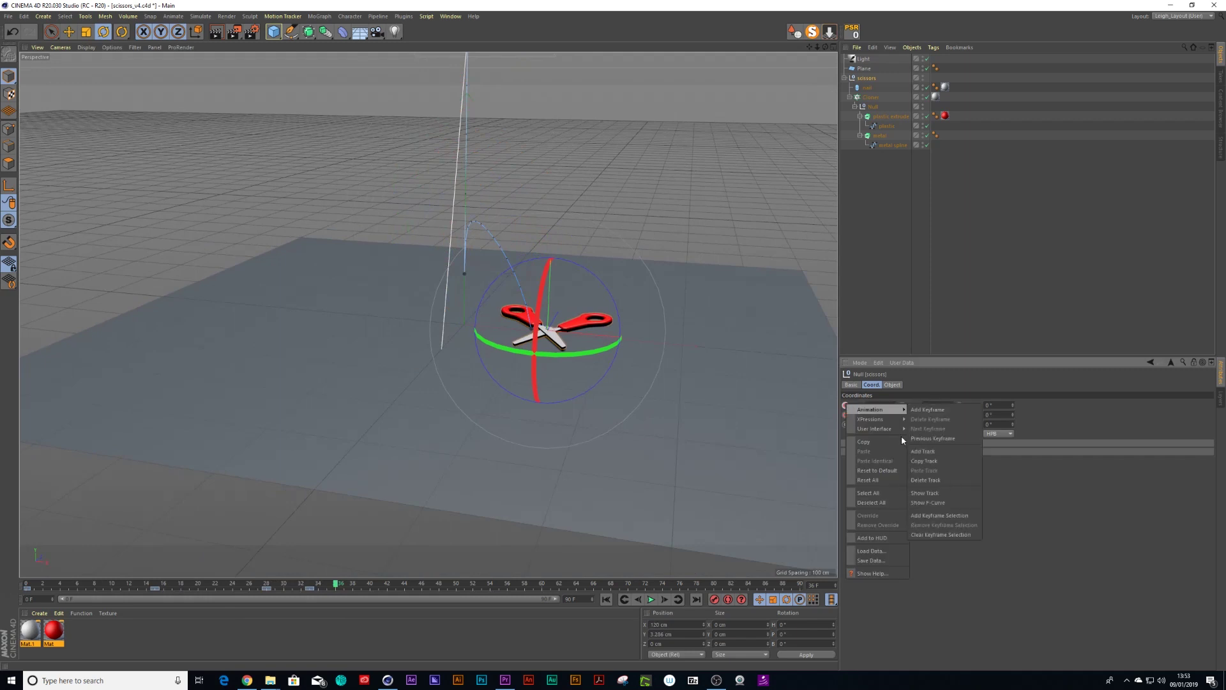
{"action": "left_click", "coordinate": [927, 502]}
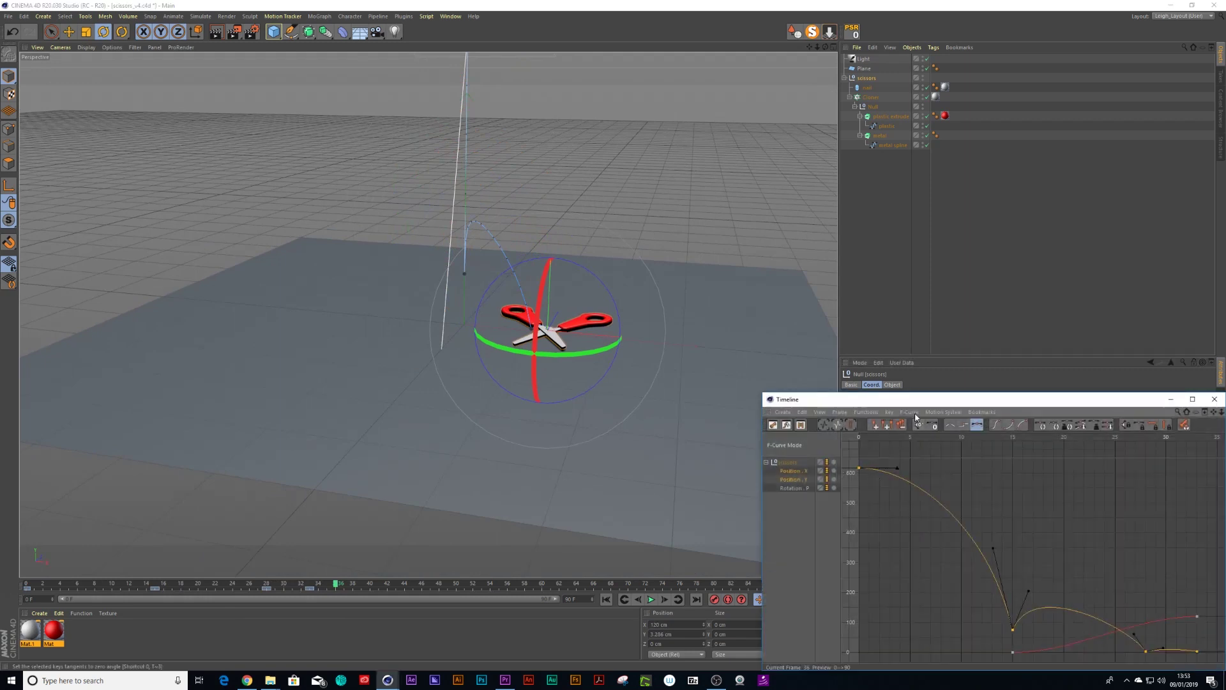
{"action": "left_click_drag", "start_coordinate": [903, 399], "coordinate": [688, 359]}
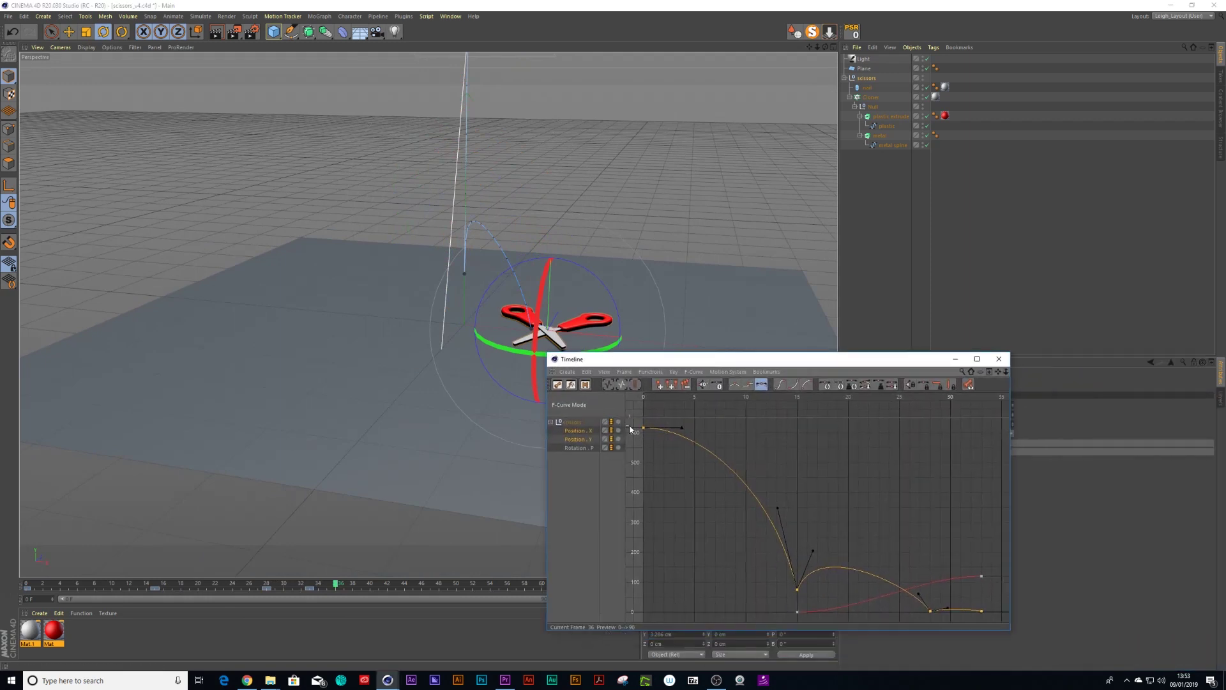
{"action": "left_click", "coordinate": [578, 448]}
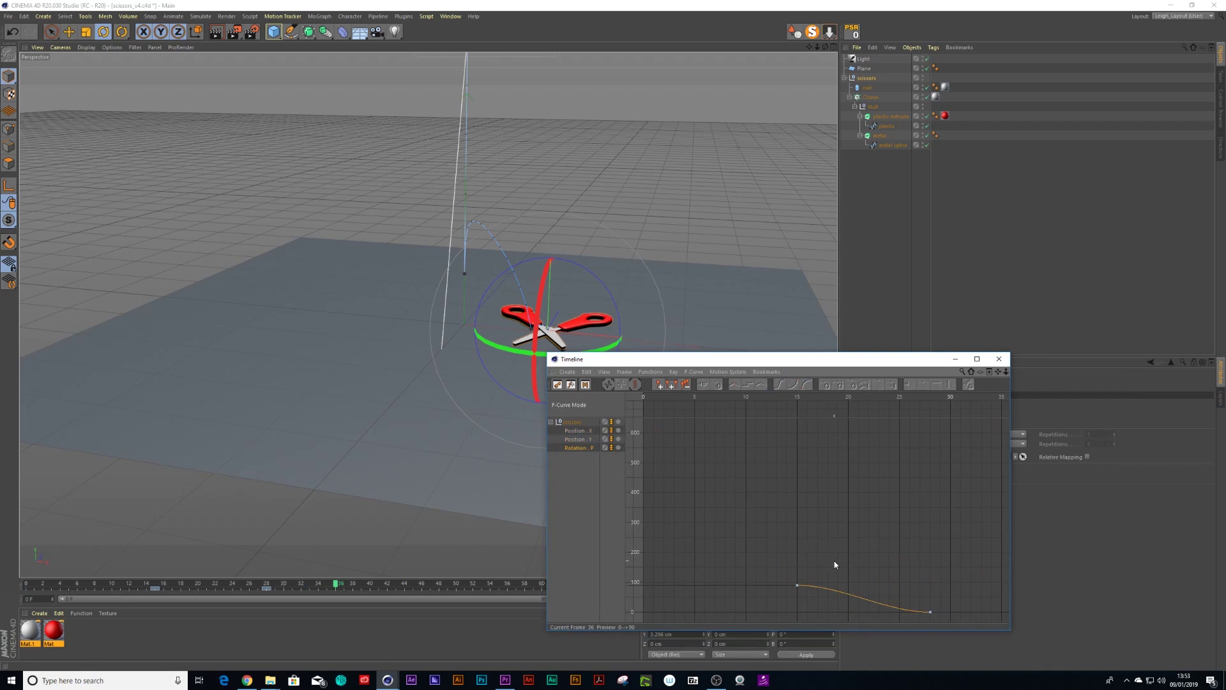
- Steepen the start of the pitch rotation curve, move its end key to frame 31 with an eased-in tangent, and close the curve editor
{"action": "left_click_drag", "start_coordinate": [787, 589], "coordinate": [786, 590]}
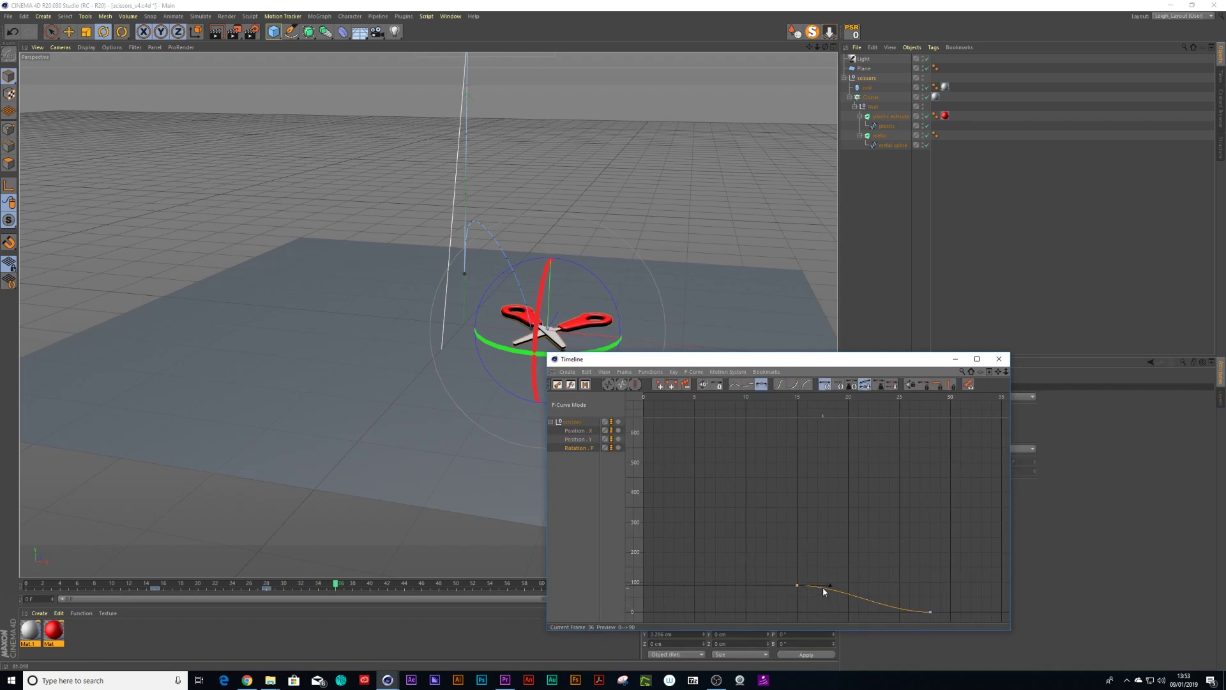
{"action": "left_click", "coordinate": [930, 611]}
{"action": "left_click_drag", "start_coordinate": [822, 571], "coordinate": [785, 595]}
{"action": "left_click", "coordinate": [930, 611]}
{"action": "mouse_move", "coordinate": [886, 615]}
{"action": "left_mouse_down"}
{"action": "mouse_move", "coordinate": [871, 616]}
{"action": "mouse_move", "coordinate": [965, 613]}
{"action": "mouse_move", "coordinate": [906, 615]}
{"action": "left_mouse_up"}
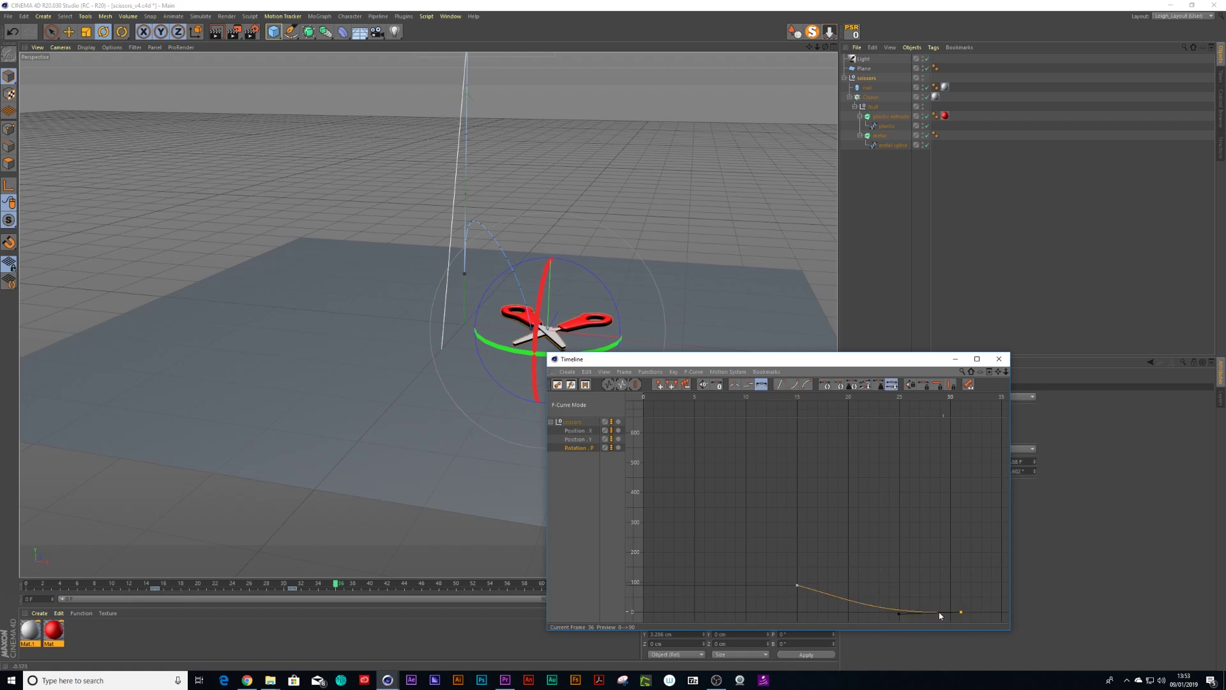
{"action": "left_click", "coordinate": [899, 617]}
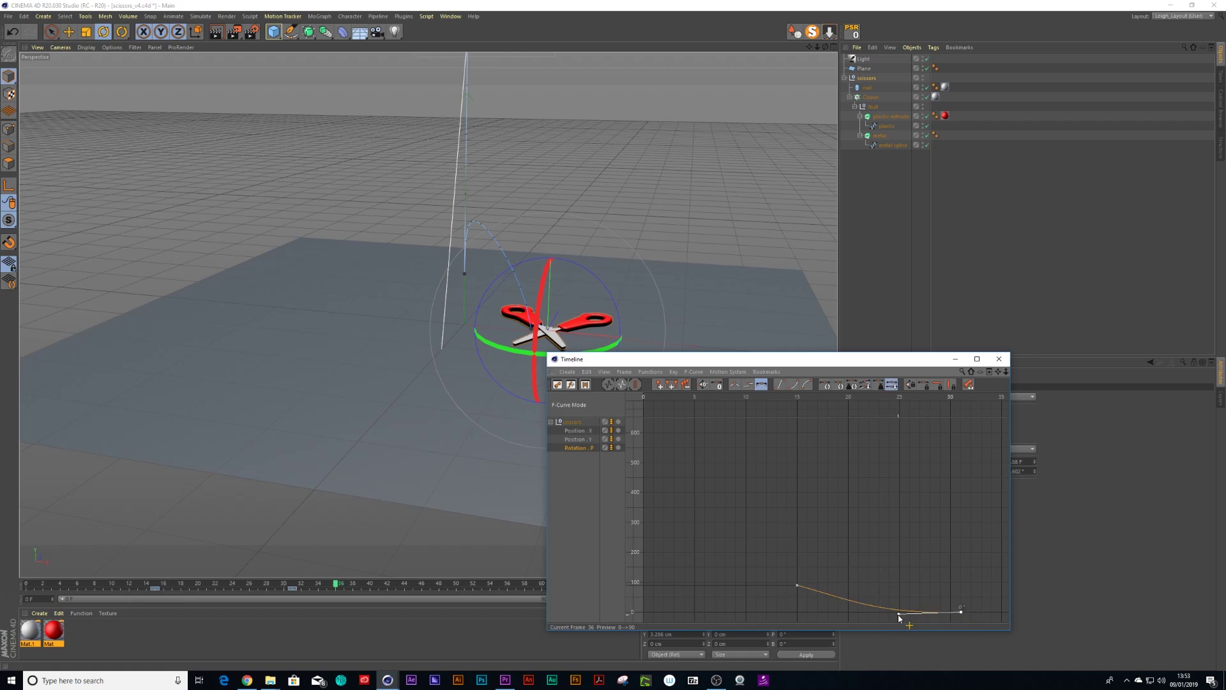
{"action": "left_click", "coordinate": [999, 358]}
- Scrub back through the bounce and play the animation from frame 5 to check the reshaped rotation
{"action": "left_click_drag", "start_coordinate": [336, 584], "coordinate": [172, 583]}
{"action": "left_click", "coordinate": [69, 587]}
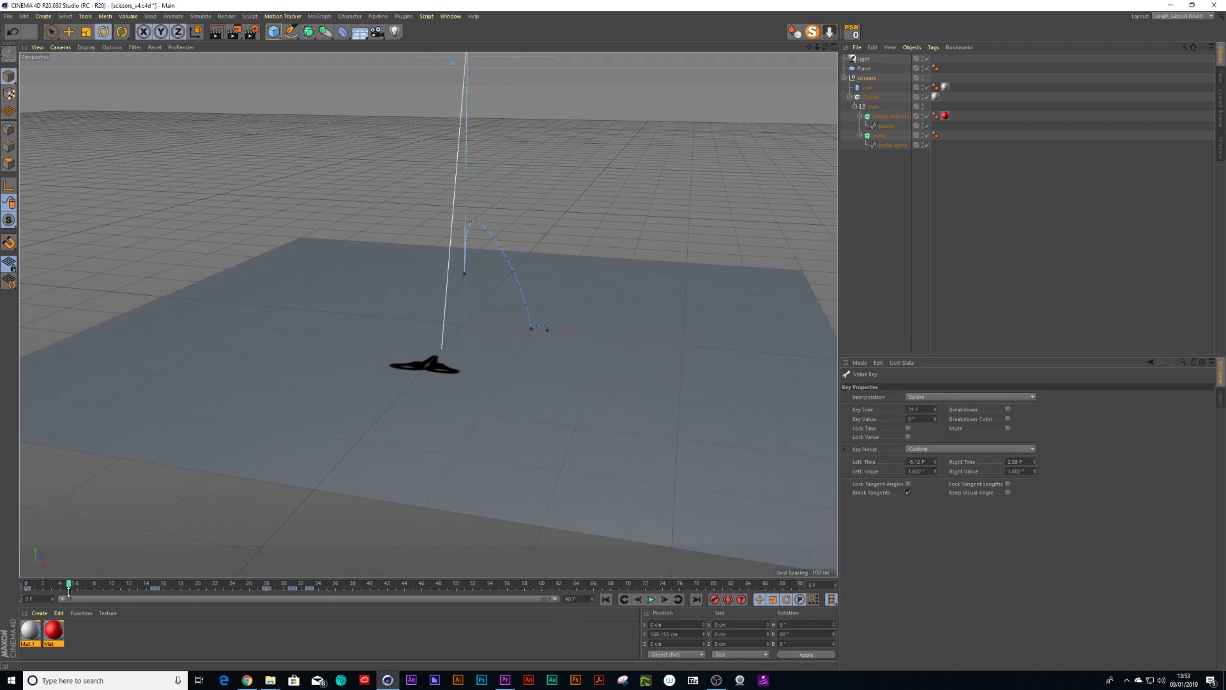
{"action": "key", "text": "F8"}
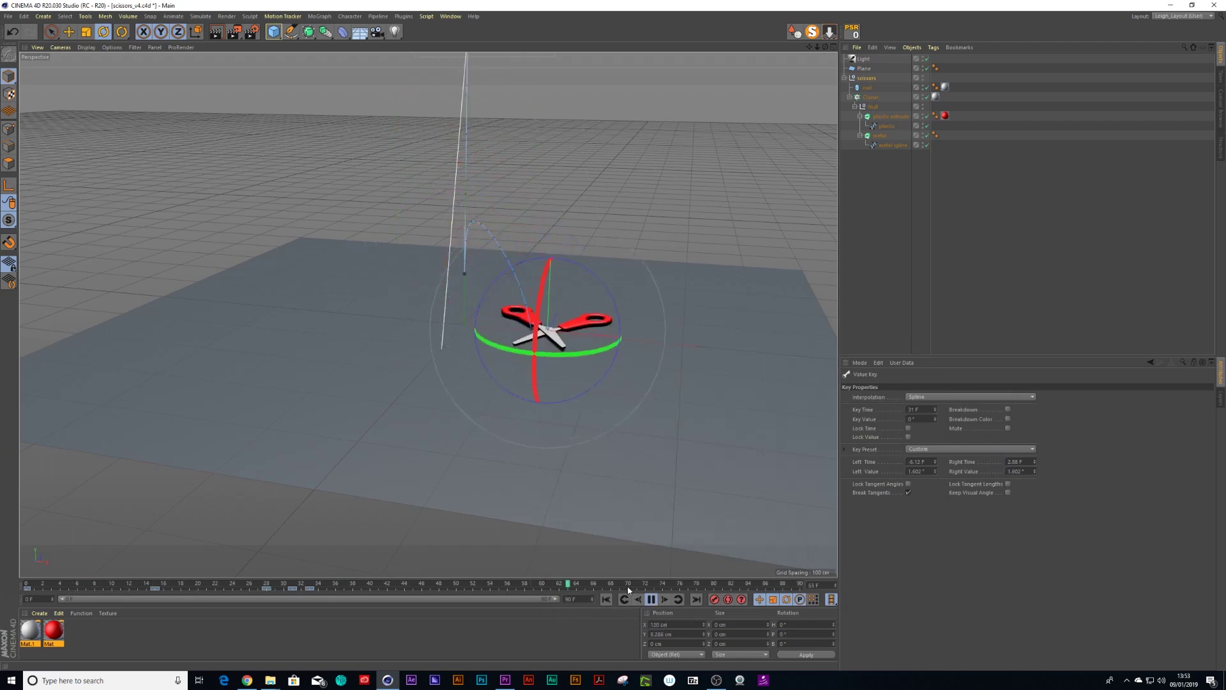
{"action": "left_click", "coordinate": [651, 599]}
- View the scissors from a higher angle and replay the whole drop from frame 0
{"action": "left_click_drag", "start_coordinate": [635, 350], "coordinate": [603, 339], "text": "alt"}
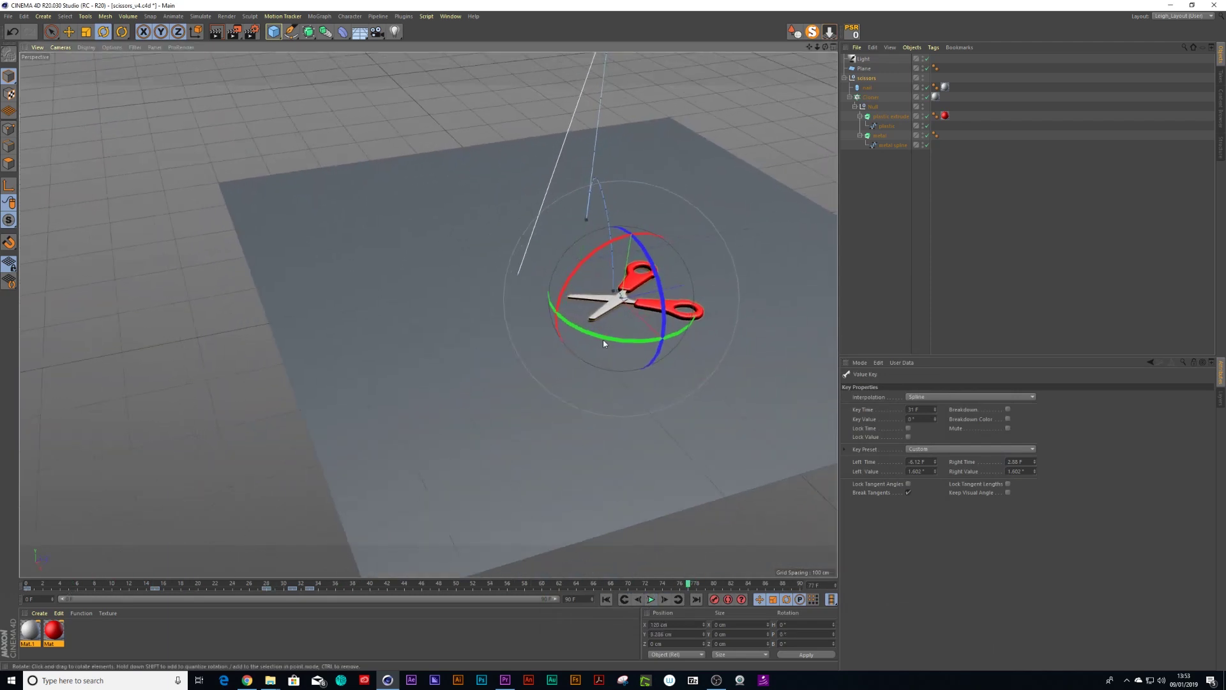
{"action": "middle_click_drag", "start_coordinate": [602, 339], "coordinate": [468, 394], "text": "alt"}
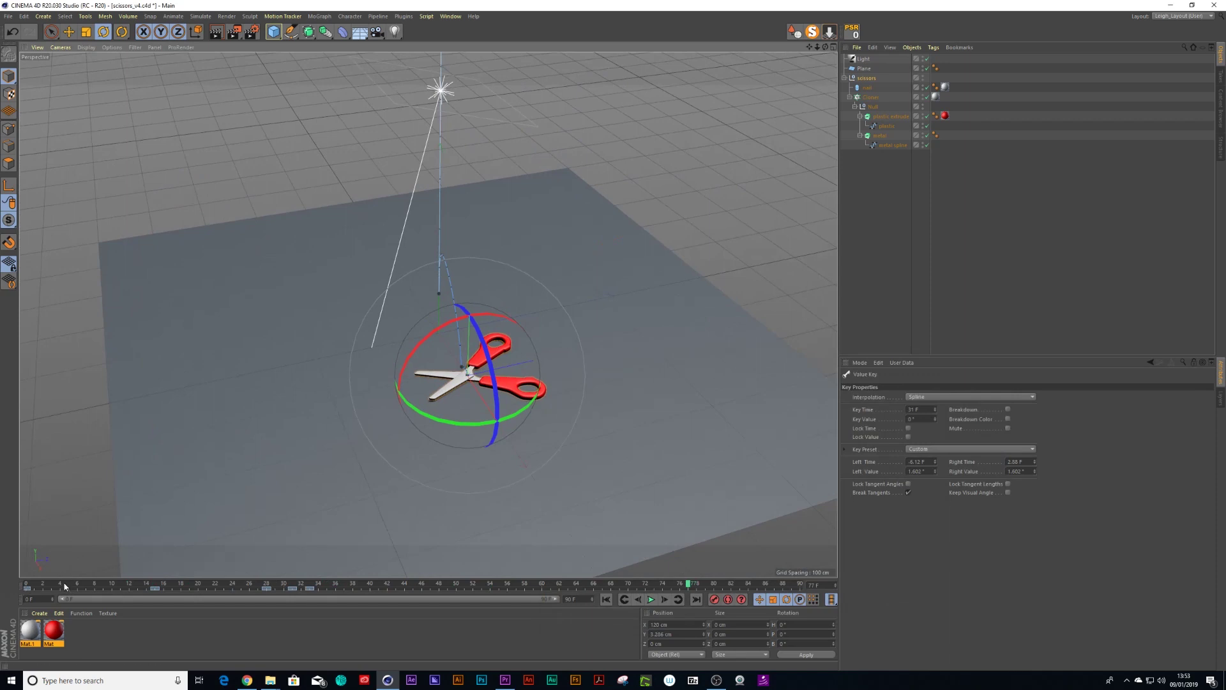
{"action": "left_click", "coordinate": [28, 588]}
{"action": "key", "text": "F8"}
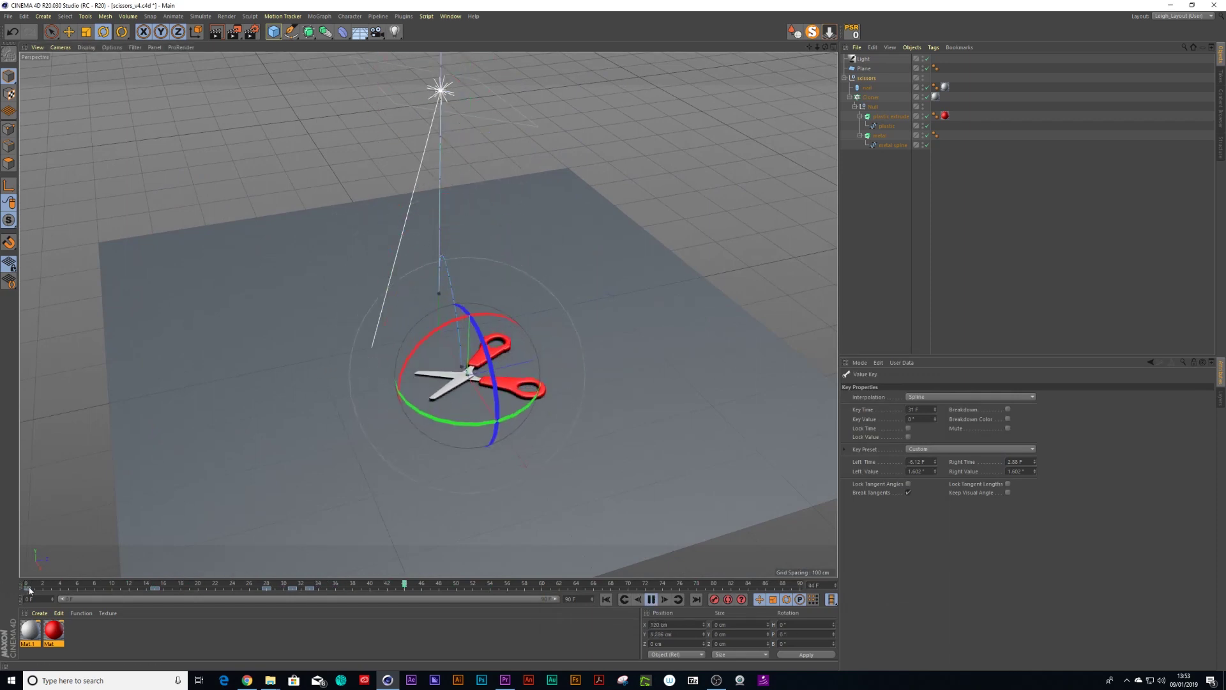
{"action": "left_click", "coordinate": [650, 599]}
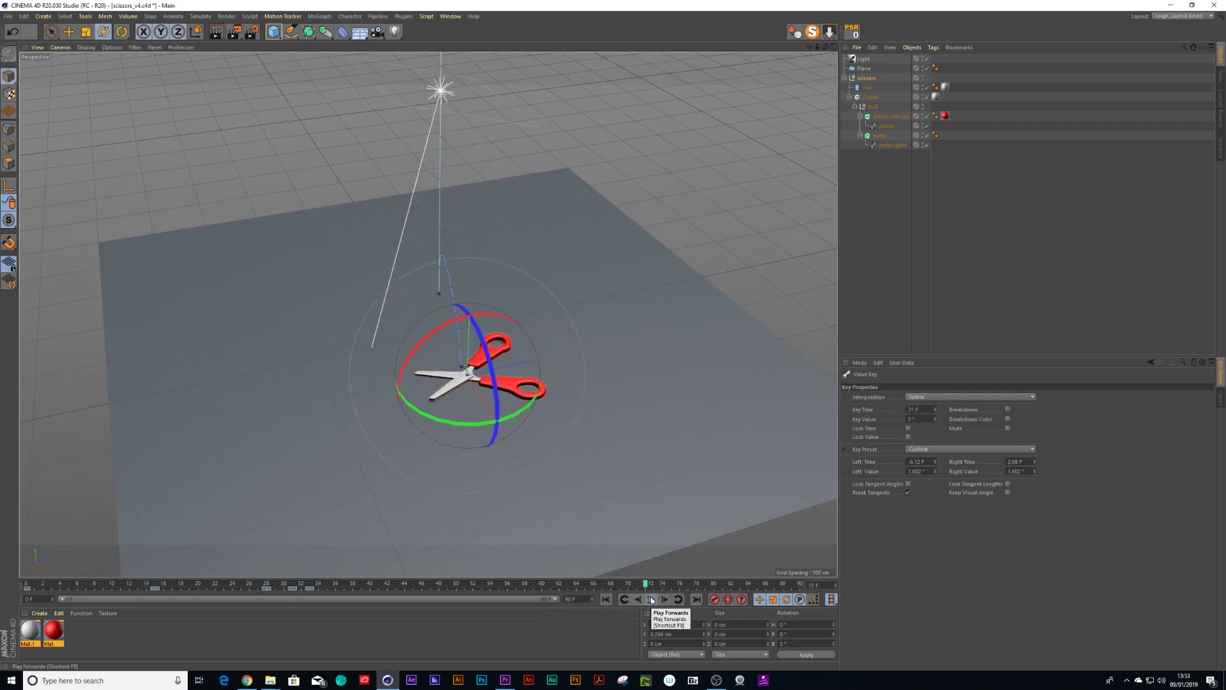